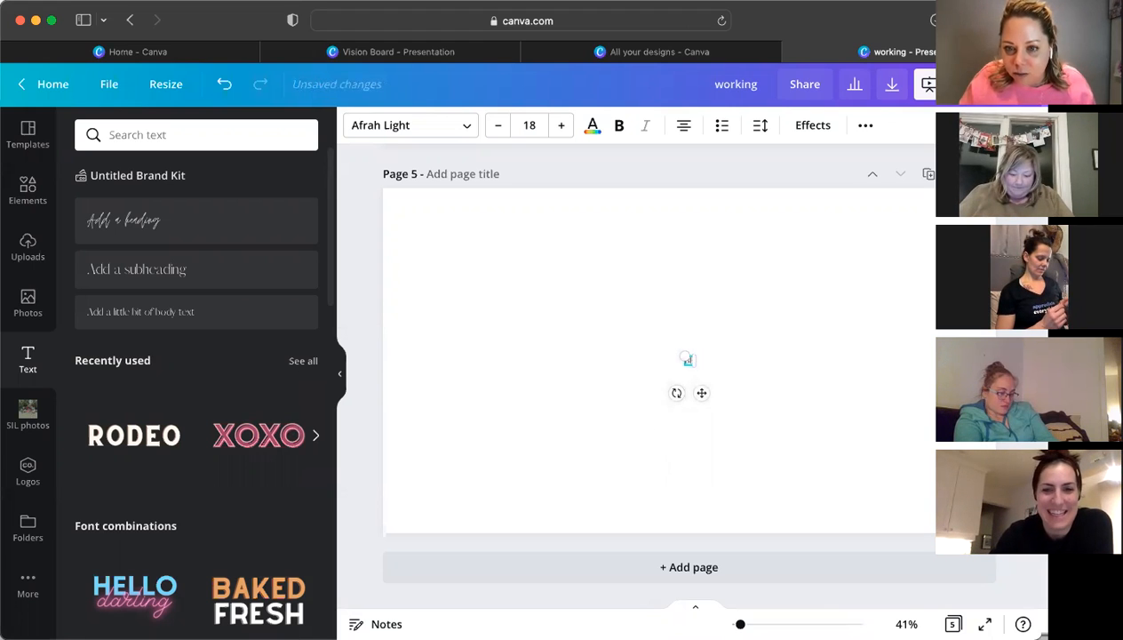
- Enter the word "Belief" in the text box on page 5 and enlarge it to about size 143
{"action": "type", "text": "elie"}
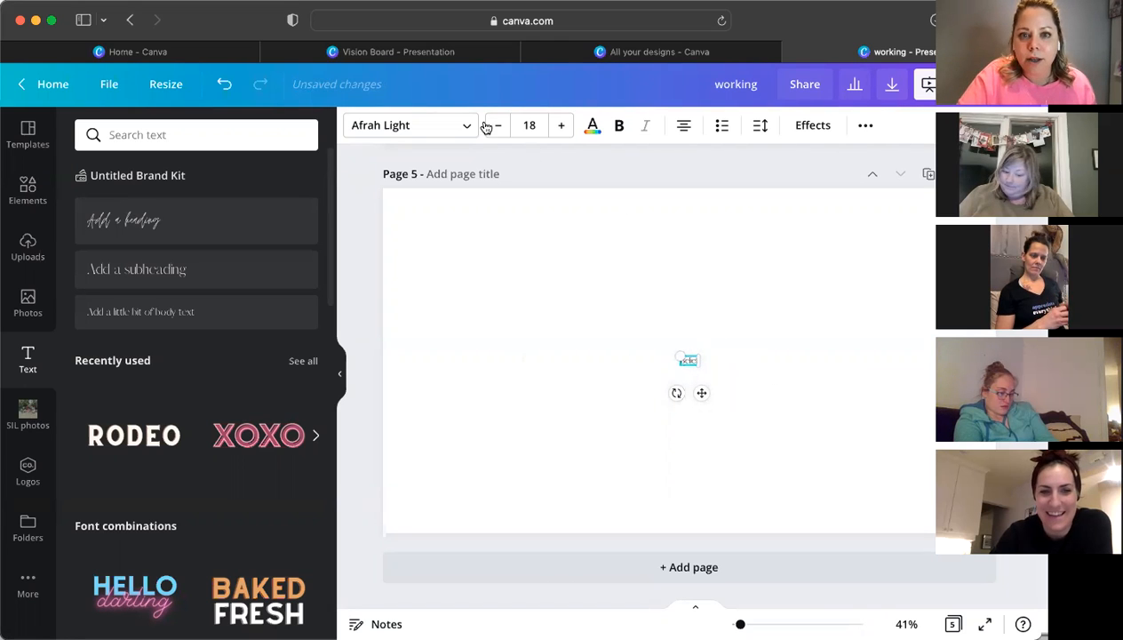
{"action": "left_click", "coordinate": [755, 364]}
{"action": "left_click", "coordinate": [690, 359]}
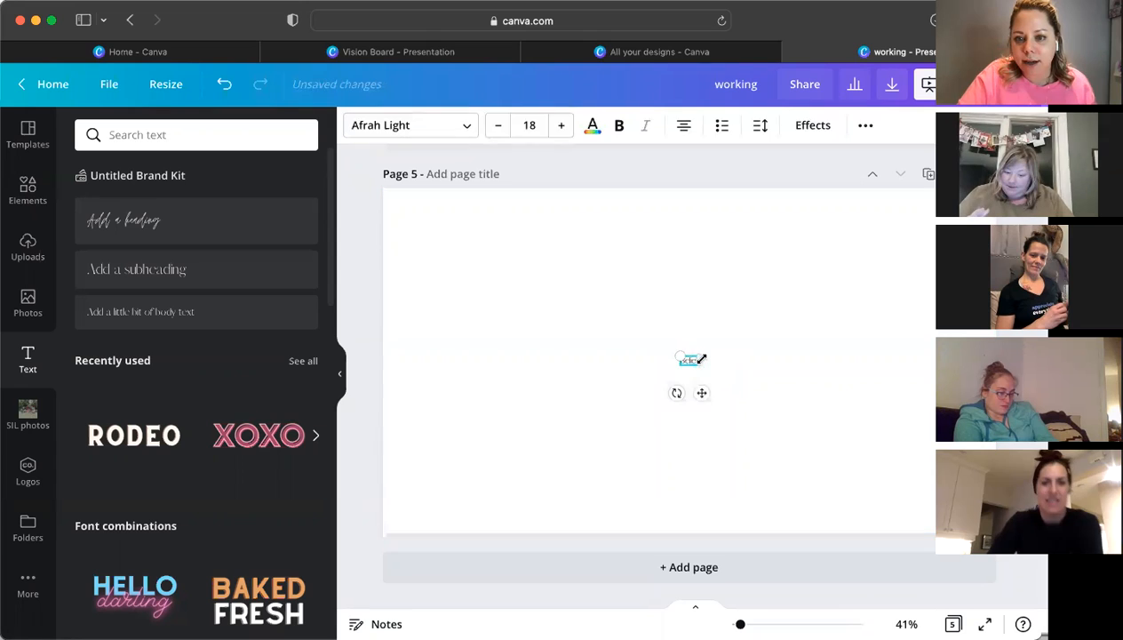
{"action": "left_click_drag", "start_coordinate": [709, 356], "coordinate": [824, 294]}
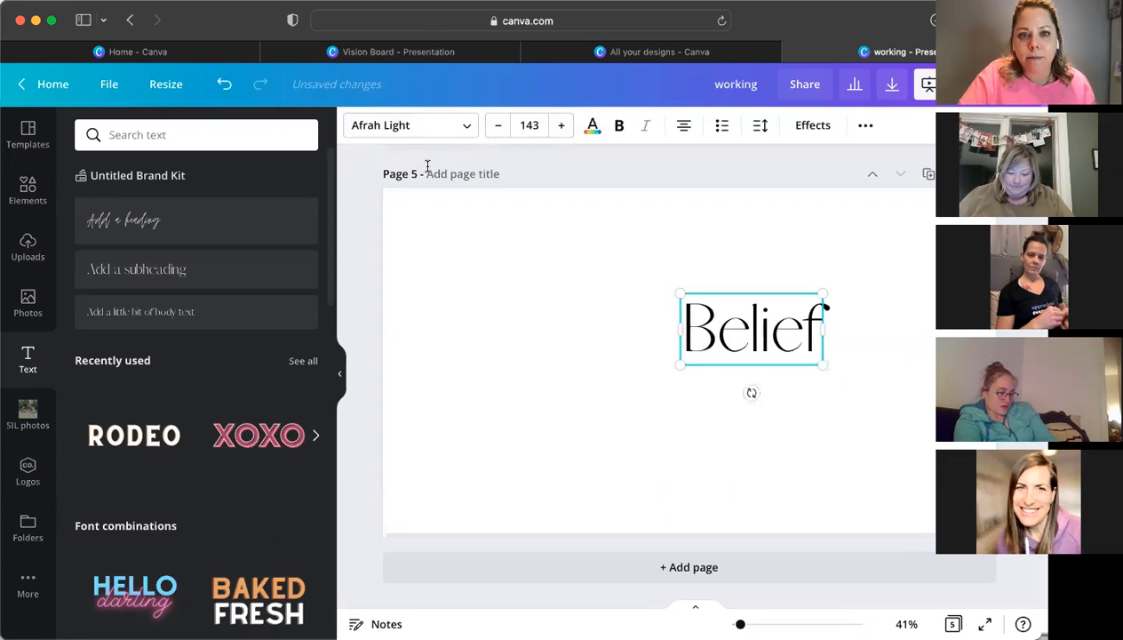
- Change the font of "Belief" to Brittany and move the word to the centre of the page
{"action": "left_click", "coordinate": [462, 128]}
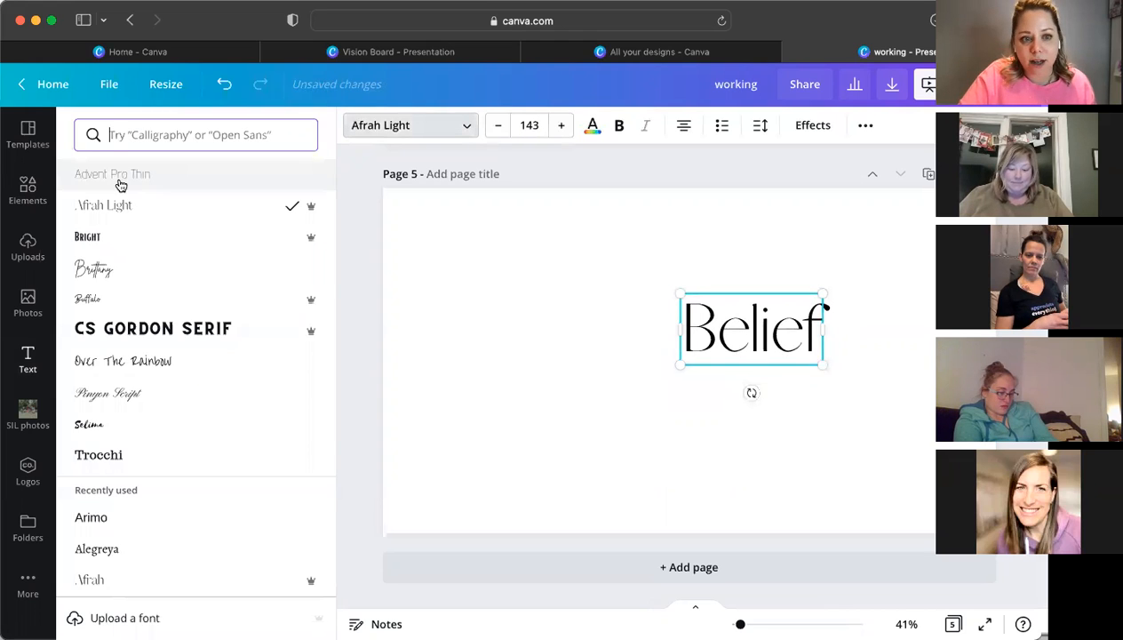
{"action": "left_click", "coordinate": [120, 268]}
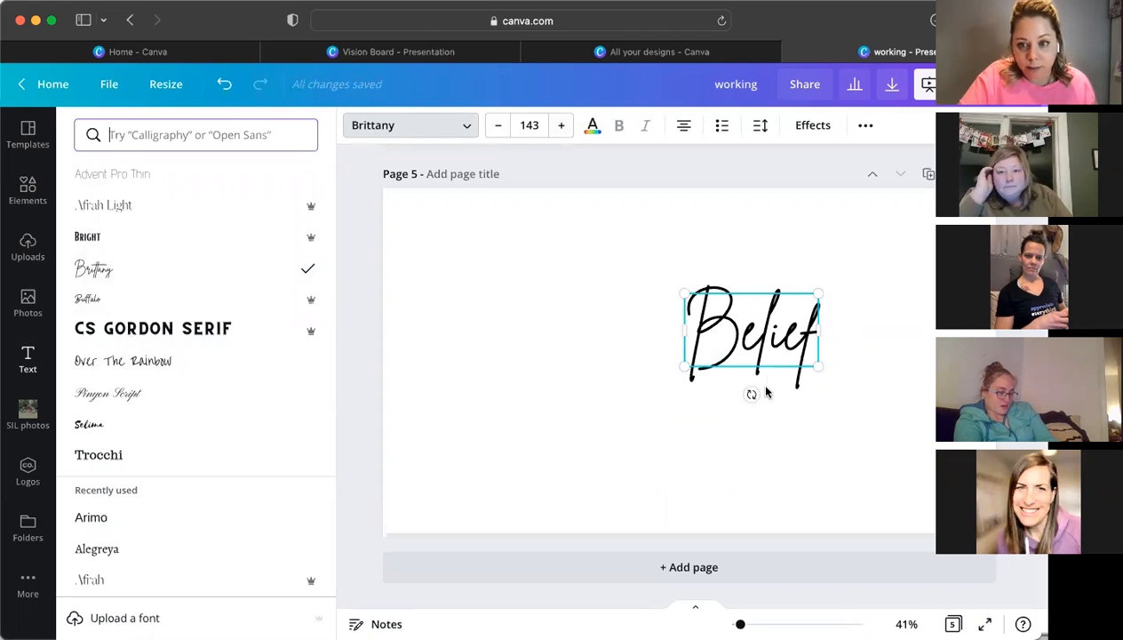
{"action": "left_click", "coordinate": [767, 342]}
{"action": "left_click", "coordinate": [893, 331]}
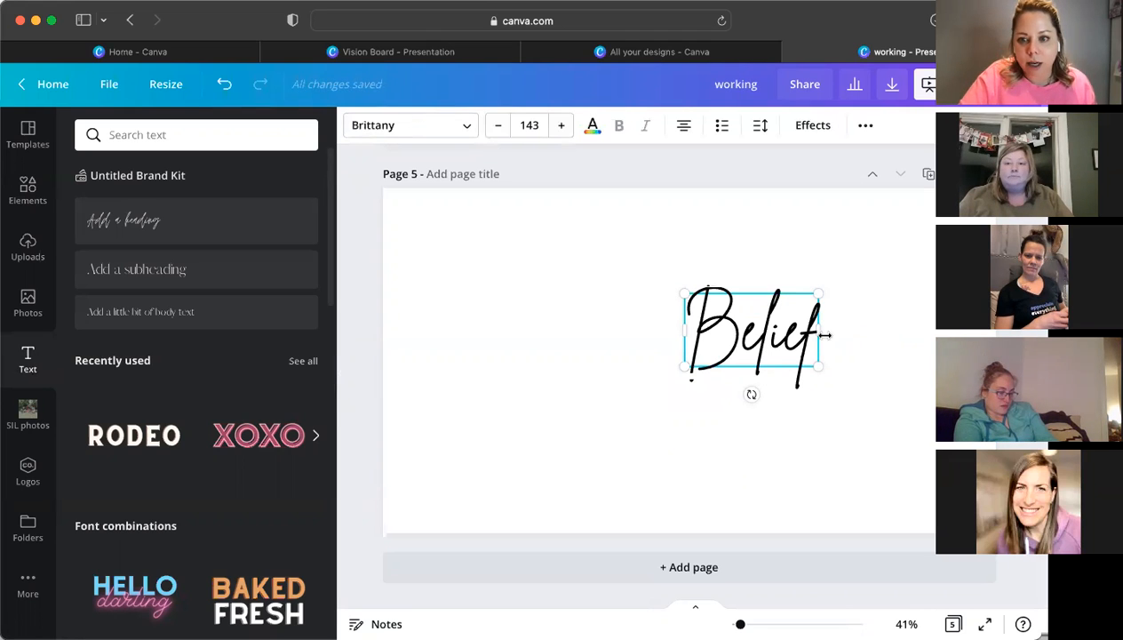
{"action": "left_click", "coordinate": [888, 339]}
{"action": "left_click_drag", "start_coordinate": [757, 336], "coordinate": [695, 349]}
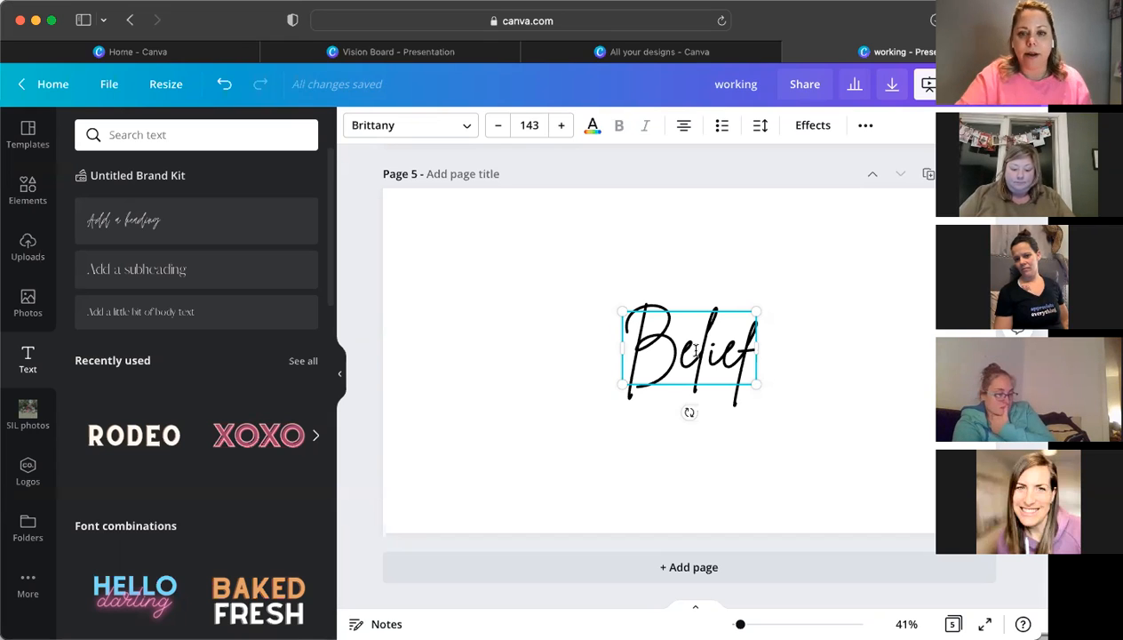
{"action": "left_click", "coordinate": [415, 210]}
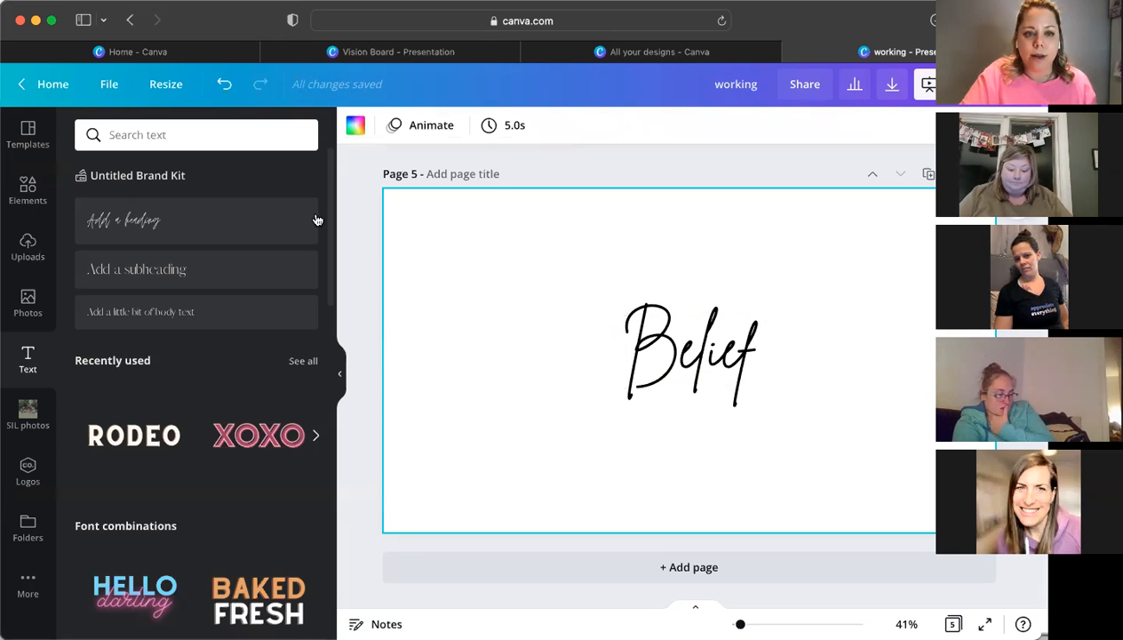
- Add a circular photo frame to page 5 and place it in the page's upper-left corner
{"action": "left_click", "coordinate": [28, 198]}
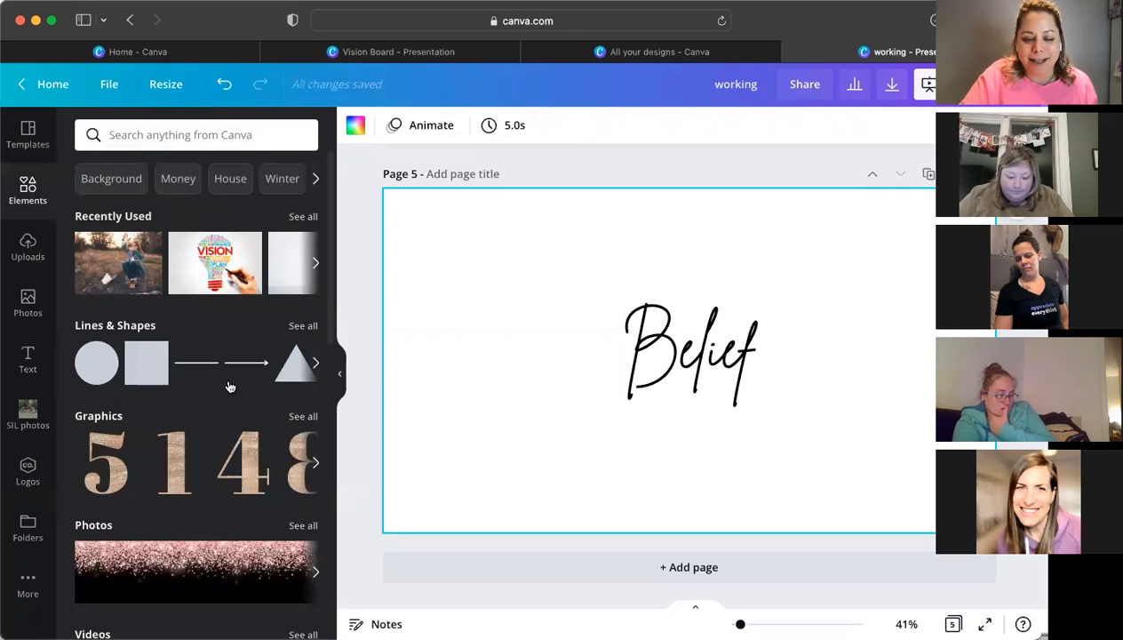
{"action": "scroll", "coordinate": [242, 474], "scroll_direction": "down", "scroll_amount": 15}
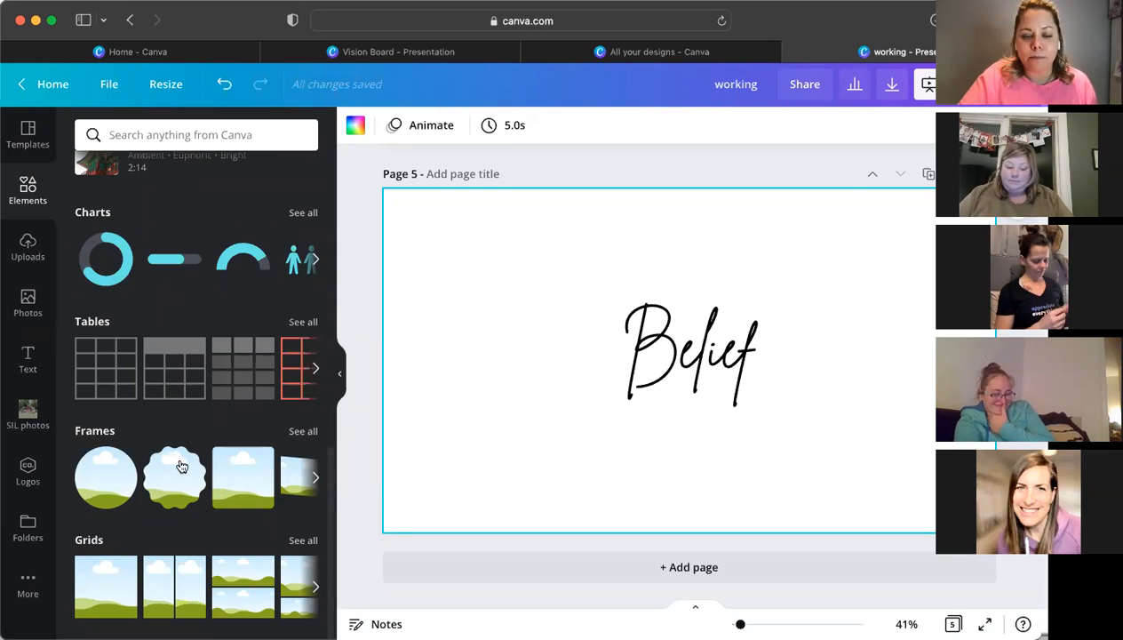
{"action": "left_click", "coordinate": [97, 476]}
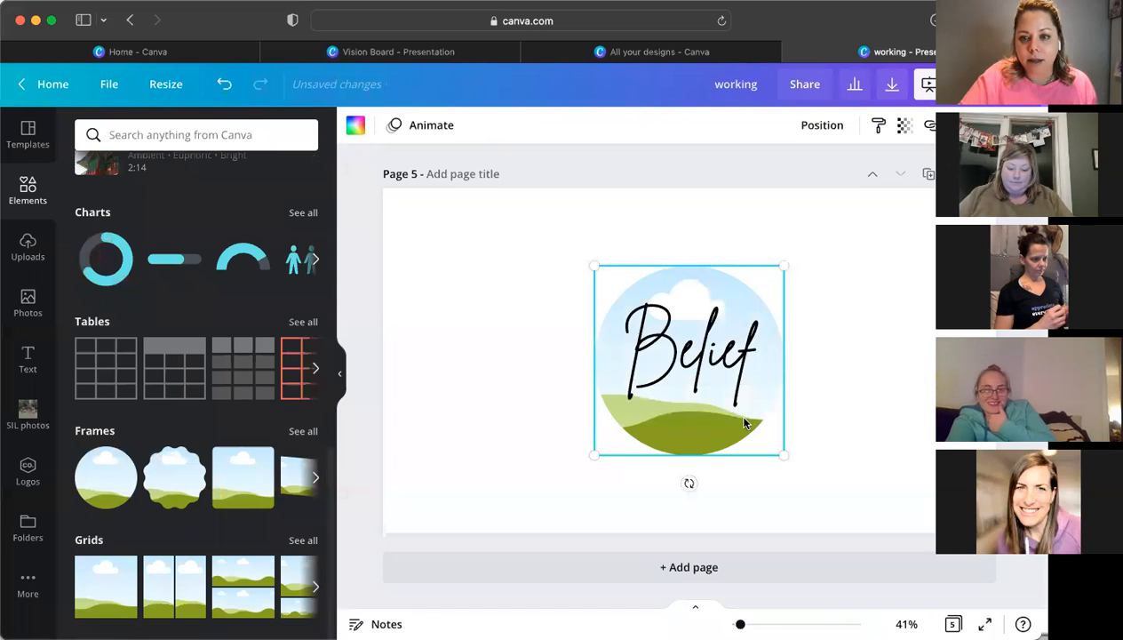
{"action": "left_click_drag", "start_coordinate": [718, 428], "coordinate": [520, 311]}
- Browse the full collection of frames for the available shapes
{"action": "left_click", "coordinate": [298, 432]}
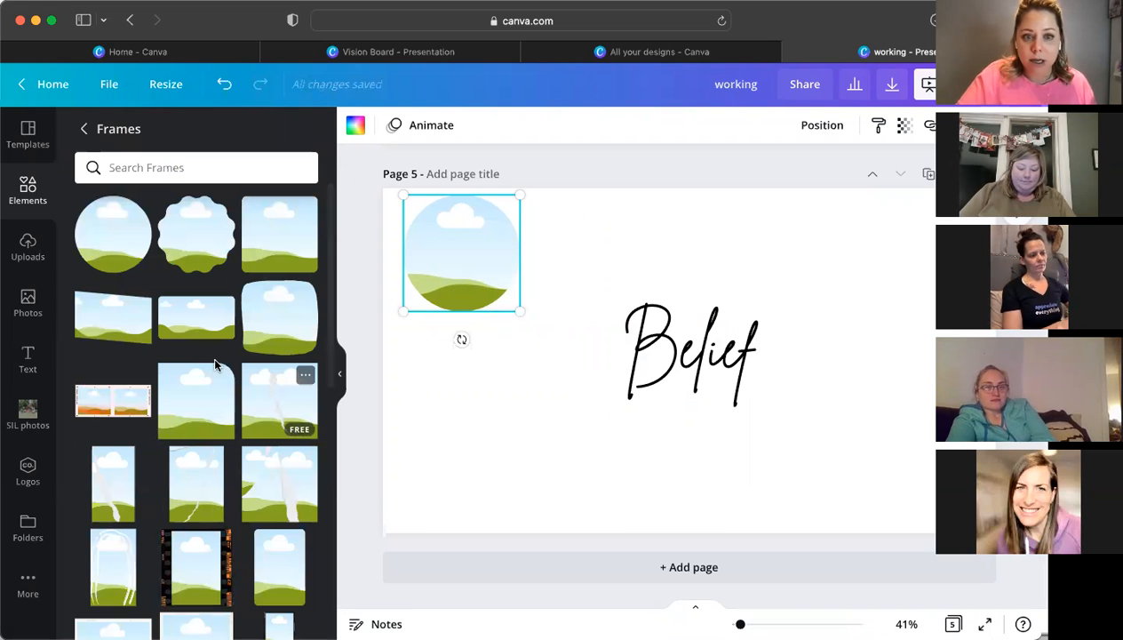
{"action": "scroll", "coordinate": [215, 364], "scroll_direction": "down", "scroll_amount": 10}
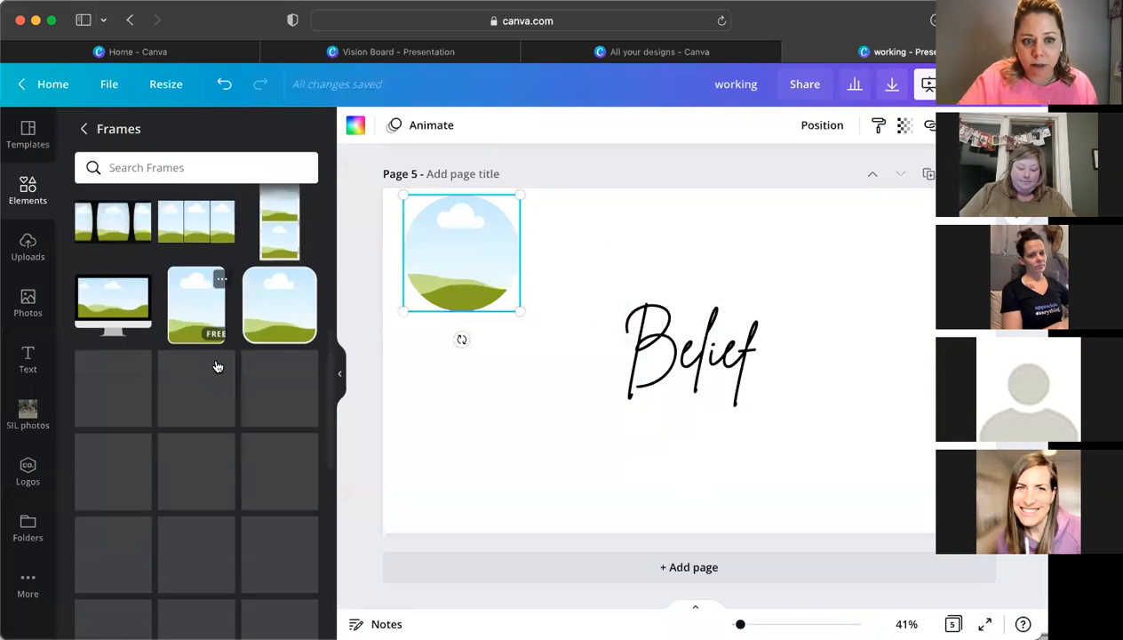
{"action": "scroll", "coordinate": [168, 432], "scroll_direction": "down", "scroll_amount": 2}
{"action": "scroll", "coordinate": [164, 436], "scroll_direction": "down", "scroll_amount": 5}
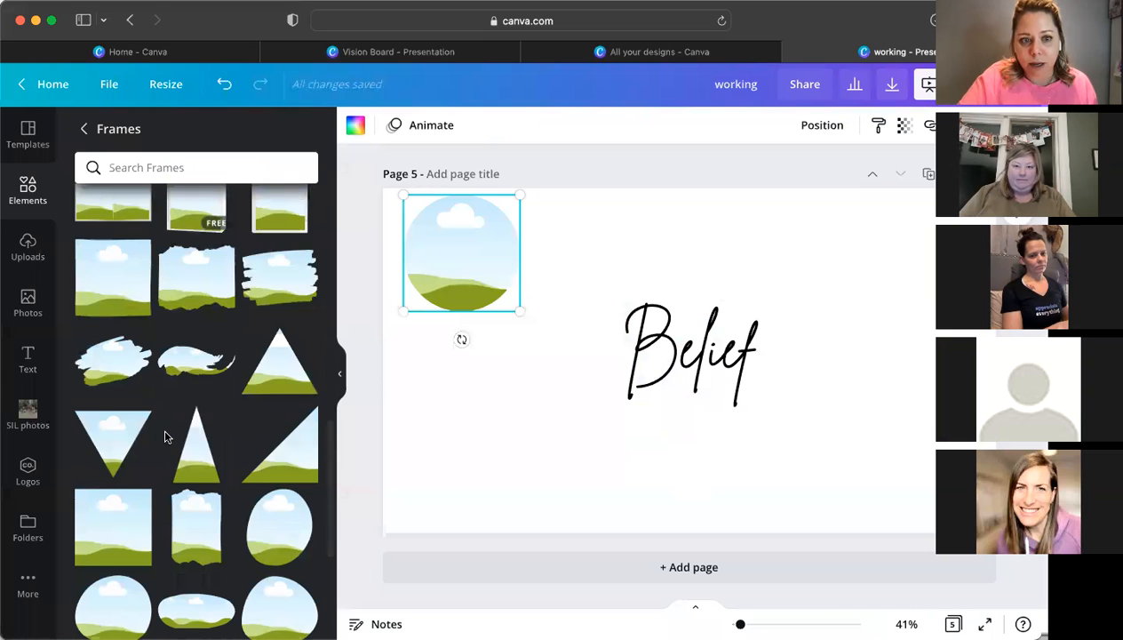
{"action": "scroll", "coordinate": [164, 435], "scroll_direction": "down", "scroll_amount": 1}
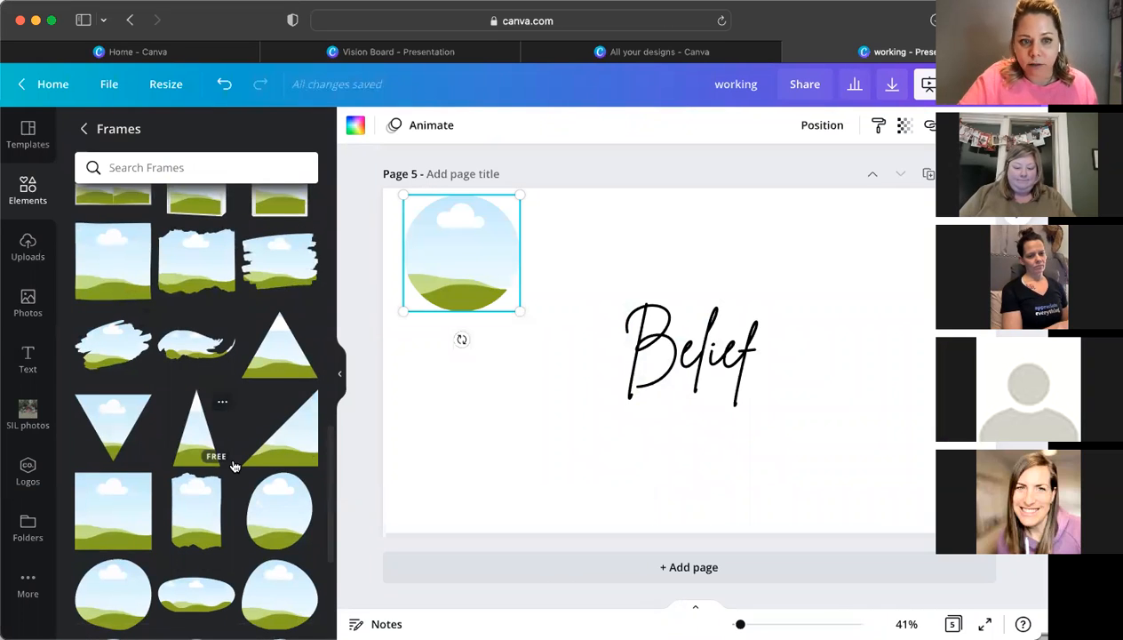
{"action": "scroll", "coordinate": [237, 366], "scroll_direction": "up", "scroll_amount": 10}
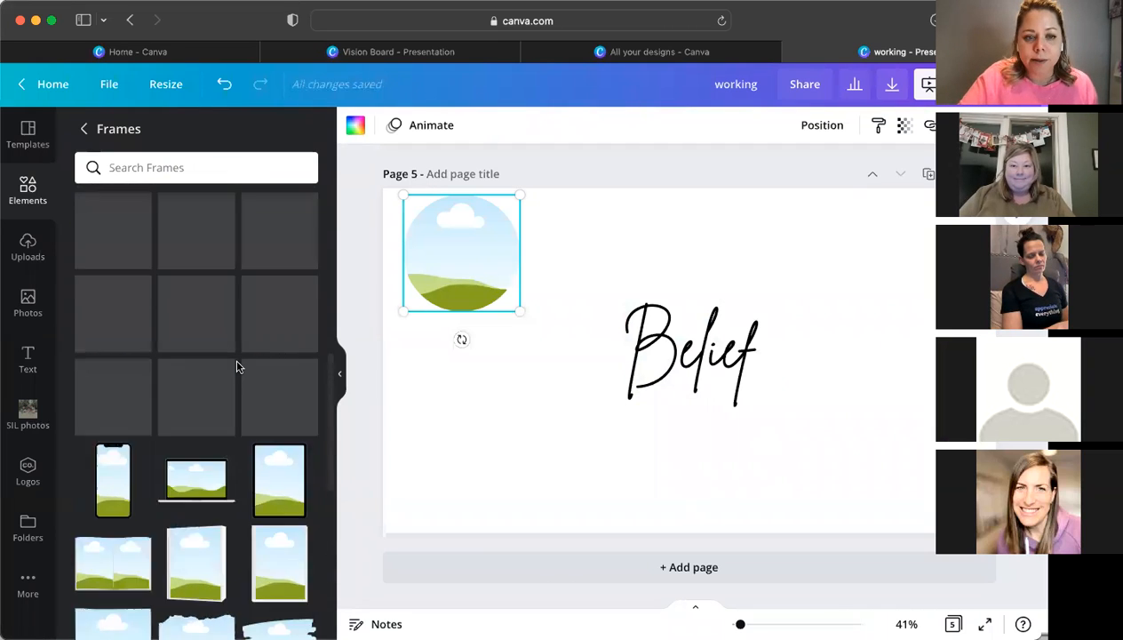
- Shrink the circular frame slightly and place copies beside and below it in the page's upper-left area
{"action": "left_click_drag", "start_coordinate": [519, 311], "coordinate": [567, 254]}
{"action": "left_click_drag", "start_coordinate": [477, 339], "coordinate": [462, 360]}
{"action": "key", "text": "super+v"}
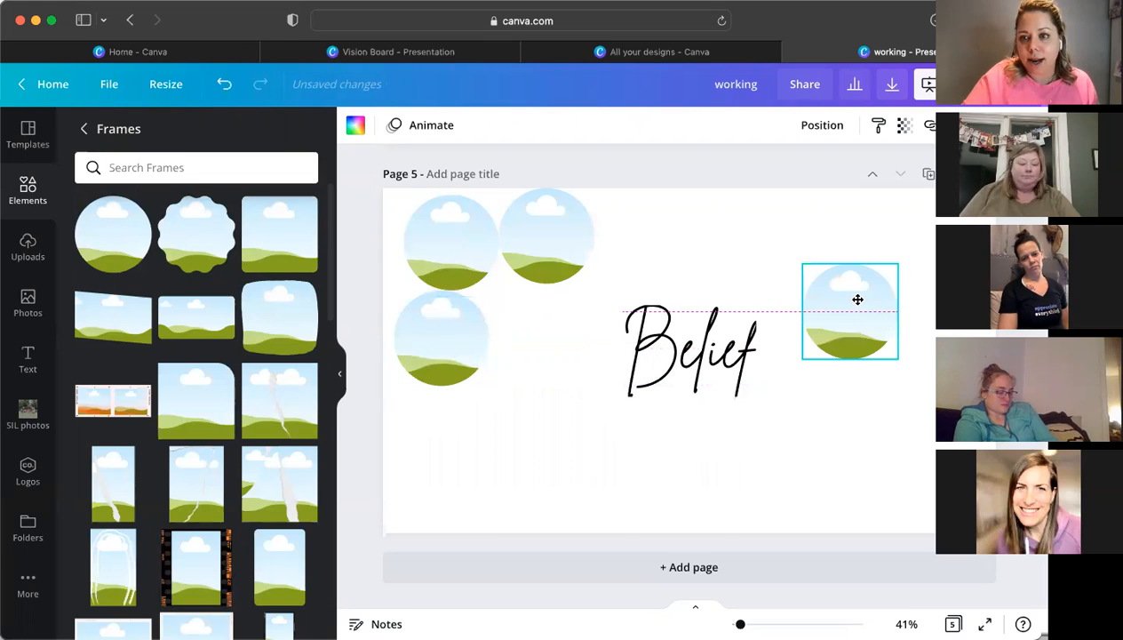
- Arrange four copies of the circular frame in a curve down the right side of the page
{"action": "left_click_drag", "start_coordinate": [855, 301], "coordinate": [891, 233]}
{"action": "key", "text": "super+v"}
{"action": "left_click_drag", "start_coordinate": [918, 305], "coordinate": [888, 491]}
{"action": "key", "text": "super+v"}
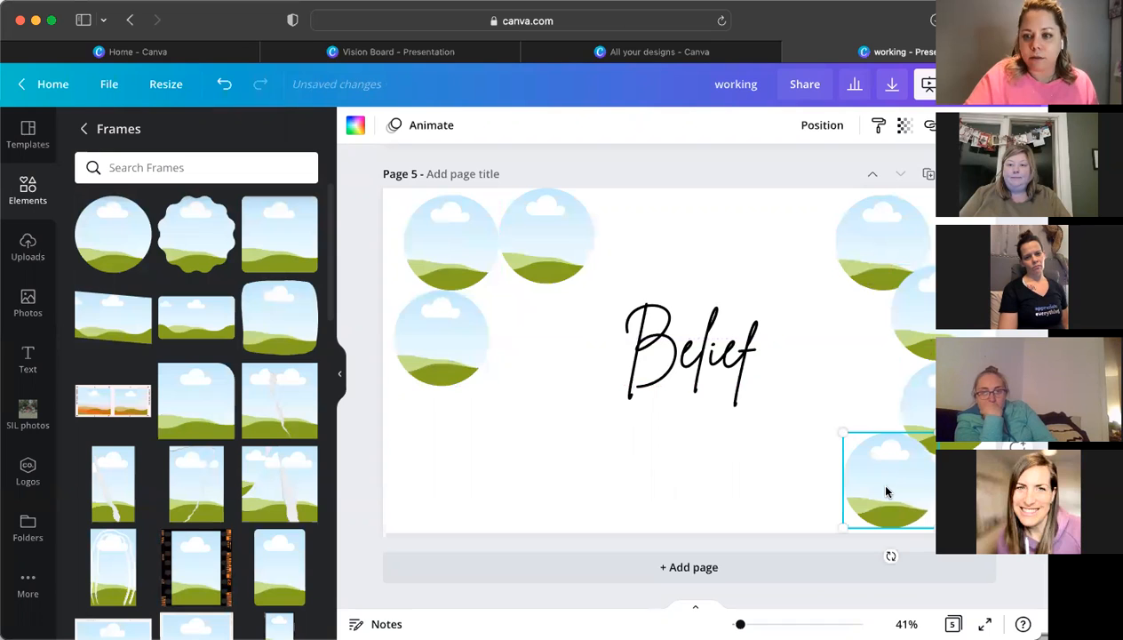
{"action": "left_click", "coordinate": [693, 426]}
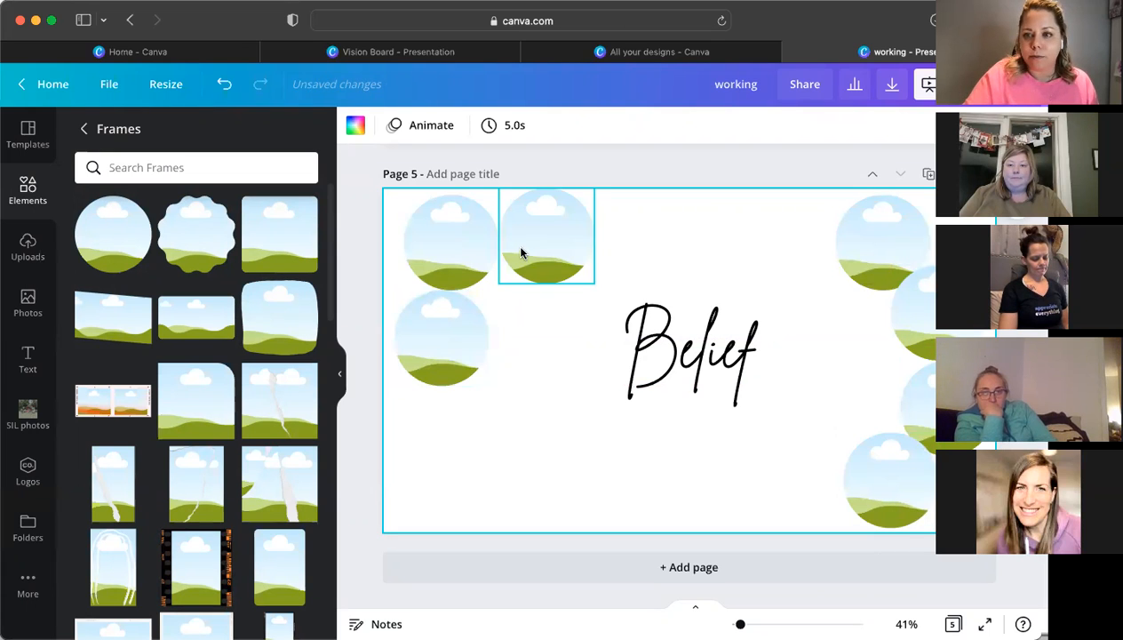
- Add two more copies of the circular frame in the lower-left area of the page
{"action": "left_click", "coordinate": [452, 330]}
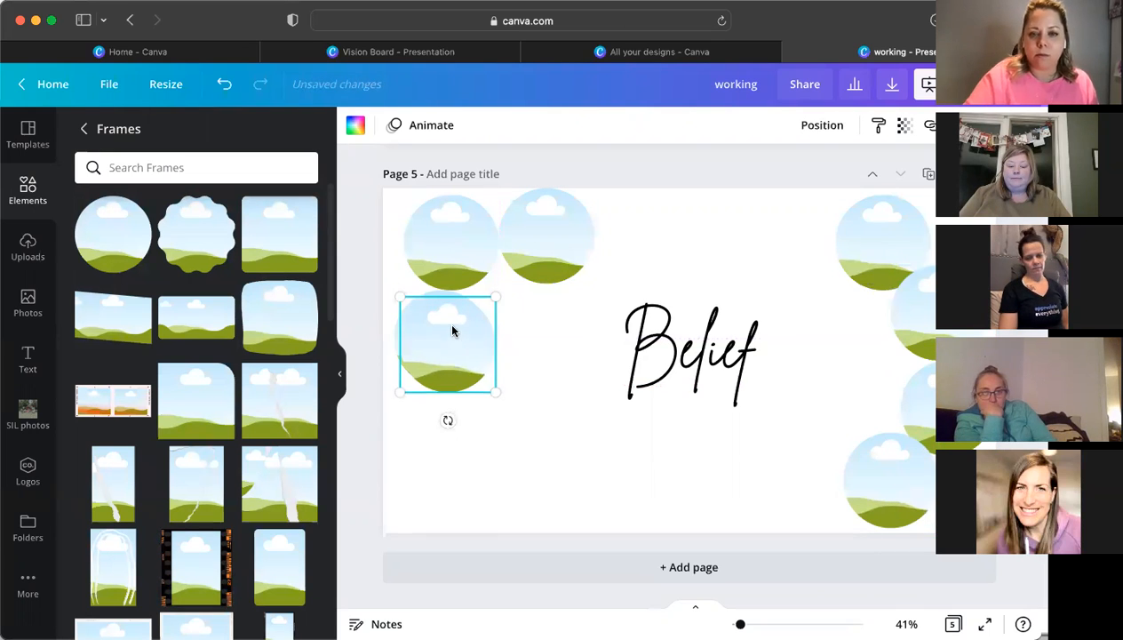
{"action": "left_click_drag", "start_coordinate": [450, 329], "coordinate": [534, 461]}
{"action": "left_click", "coordinate": [623, 444]}
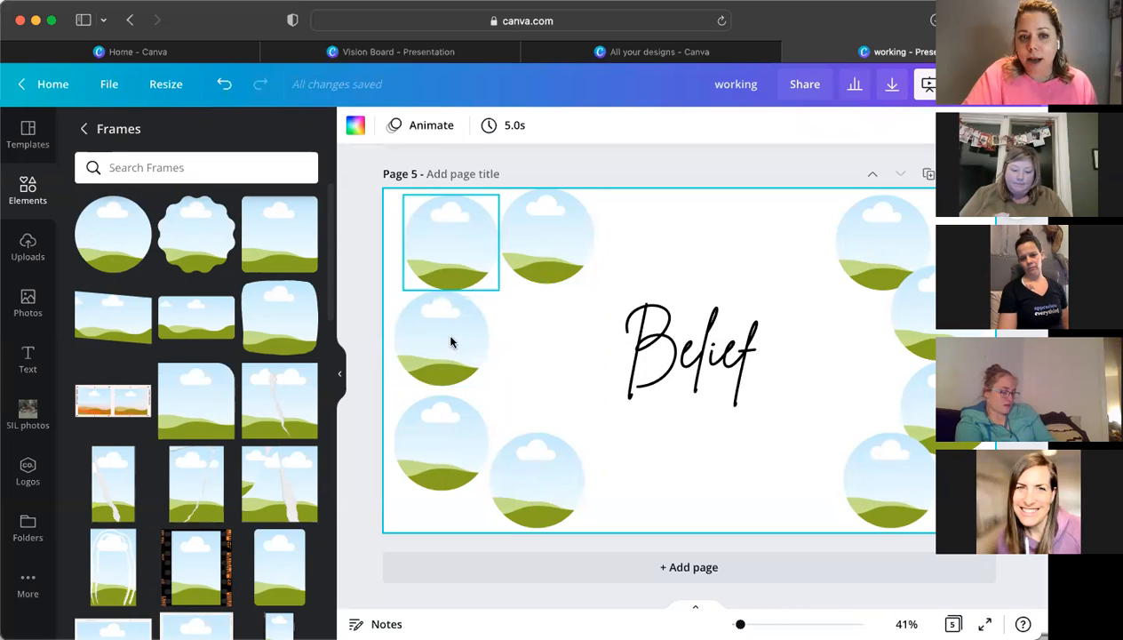
- Delete the extra circular frame near the top left of the page and arrange the remaining four left-hand frames in a curve mirroring the right side
{"action": "left_click_drag", "start_coordinate": [543, 225], "coordinate": [559, 227]}
{"action": "key", "text": "Delete"}
{"action": "left_click", "coordinate": [463, 230]}
{"action": "left_click_drag", "start_coordinate": [462, 230], "coordinate": [523, 229]}
{"action": "left_click_drag", "start_coordinate": [451, 316], "coordinate": [450, 308]}
{"action": "left_click_drag", "start_coordinate": [438, 358], "coordinate": [438, 358]}
{"action": "mouse_move", "coordinate": [439, 418]}
{"action": "left_mouse_down"}
{"action": "mouse_move", "coordinate": [439, 397]}
{"action": "mouse_move", "coordinate": [421, 391]}
{"action": "mouse_move", "coordinate": [431, 401]}
{"action": "left_mouse_up"}
{"action": "left_click_drag", "start_coordinate": [521, 475], "coordinate": [492, 471]}
{"action": "left_click", "coordinate": [617, 460]}
{"action": "left_click", "coordinate": [470, 327]}
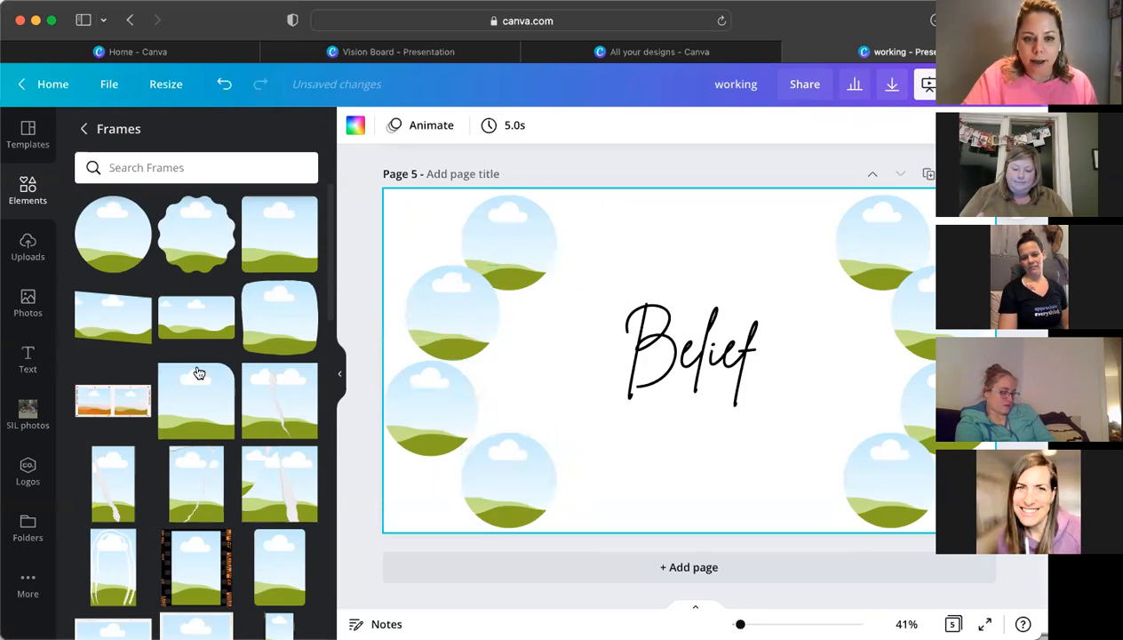
- Examine the recent photo searches, the vision board on page 4 and the uploaded images for usable pictures
{"action": "left_click", "coordinate": [27, 308]}
{"action": "left_click", "coordinate": [178, 135]}
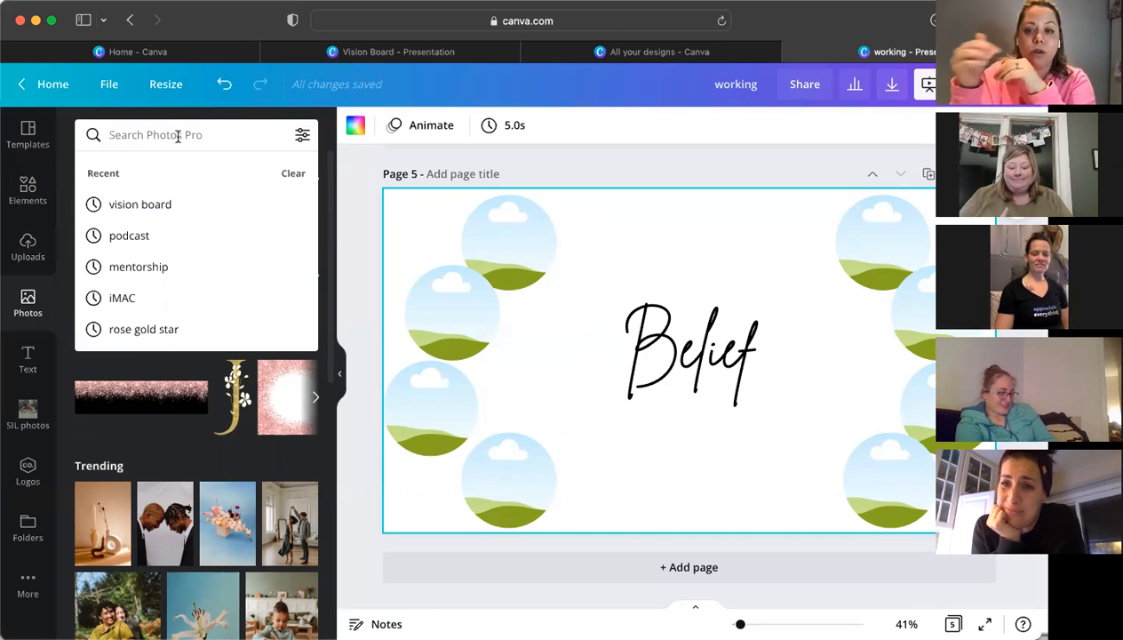
{"action": "scroll", "coordinate": [607, 217], "scroll_direction": "up", "scroll_amount": 5}
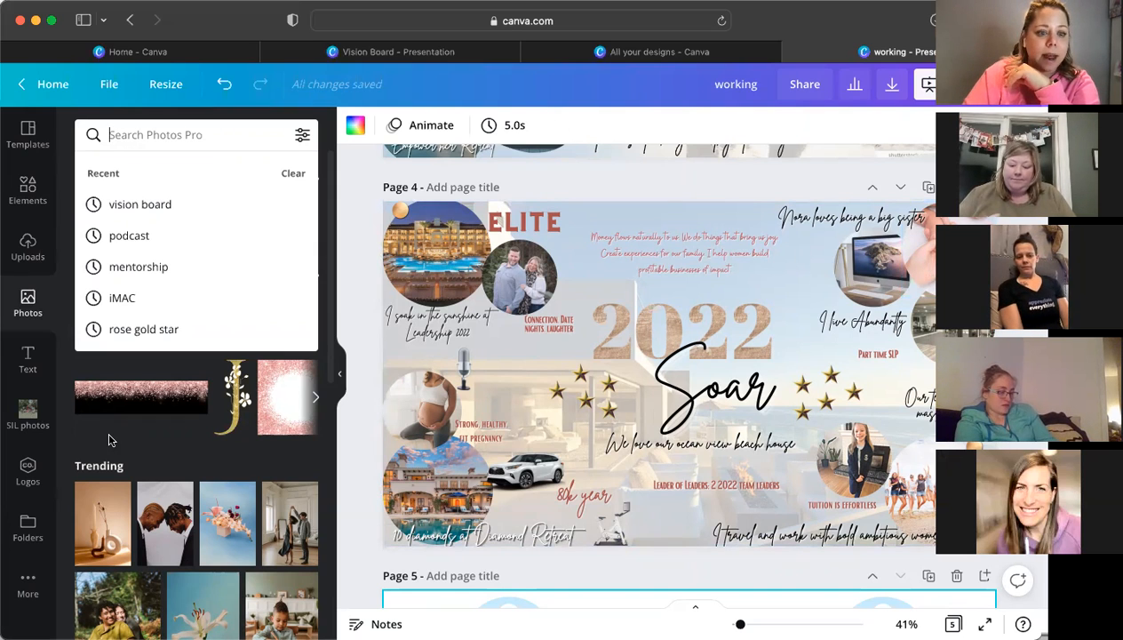
{"action": "left_click", "coordinate": [27, 254]}
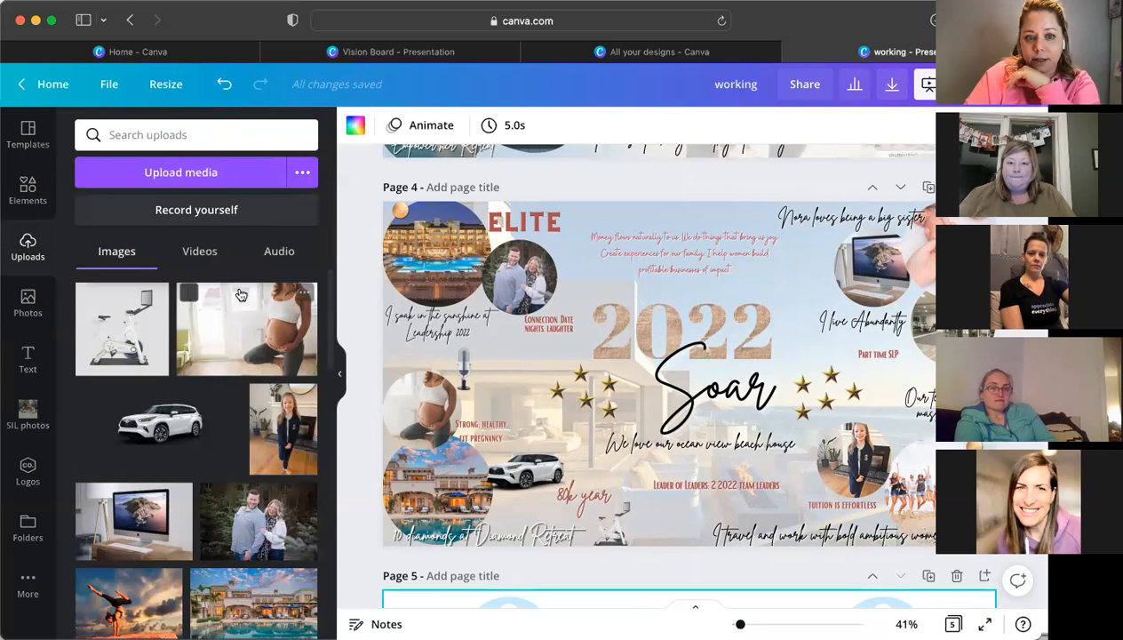
{"action": "scroll", "coordinate": [186, 423], "scroll_direction": "down", "scroll_amount": 5}
{"action": "scroll", "coordinate": [186, 424], "scroll_direction": "down", "scroll_amount": 3}
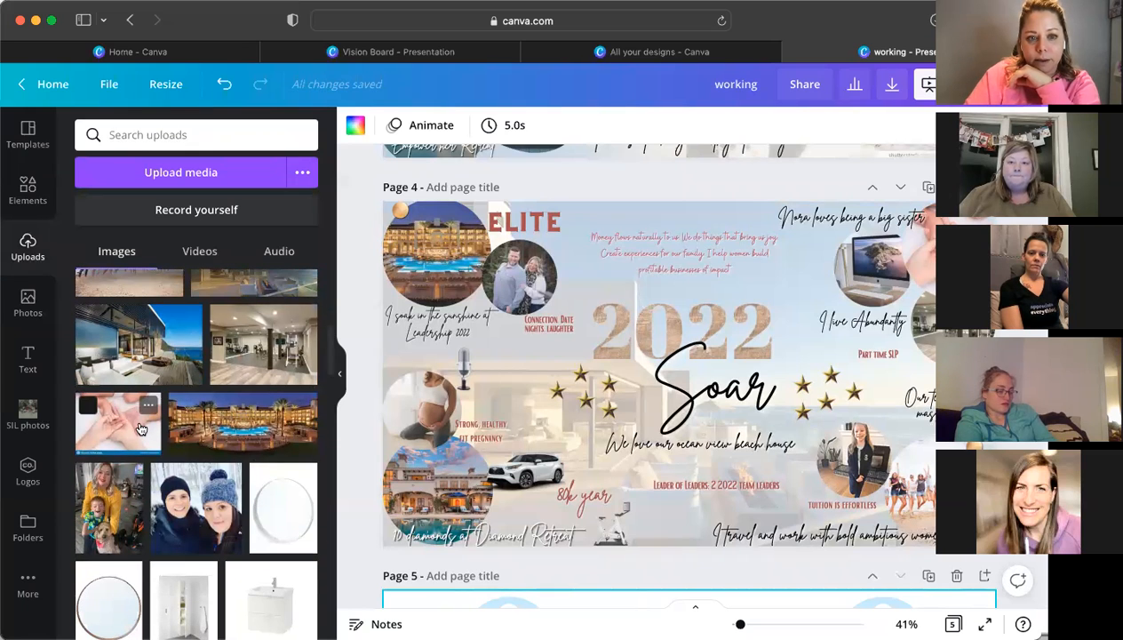
{"action": "scroll", "coordinate": [256, 355], "scroll_direction": "up", "scroll_amount": 3}
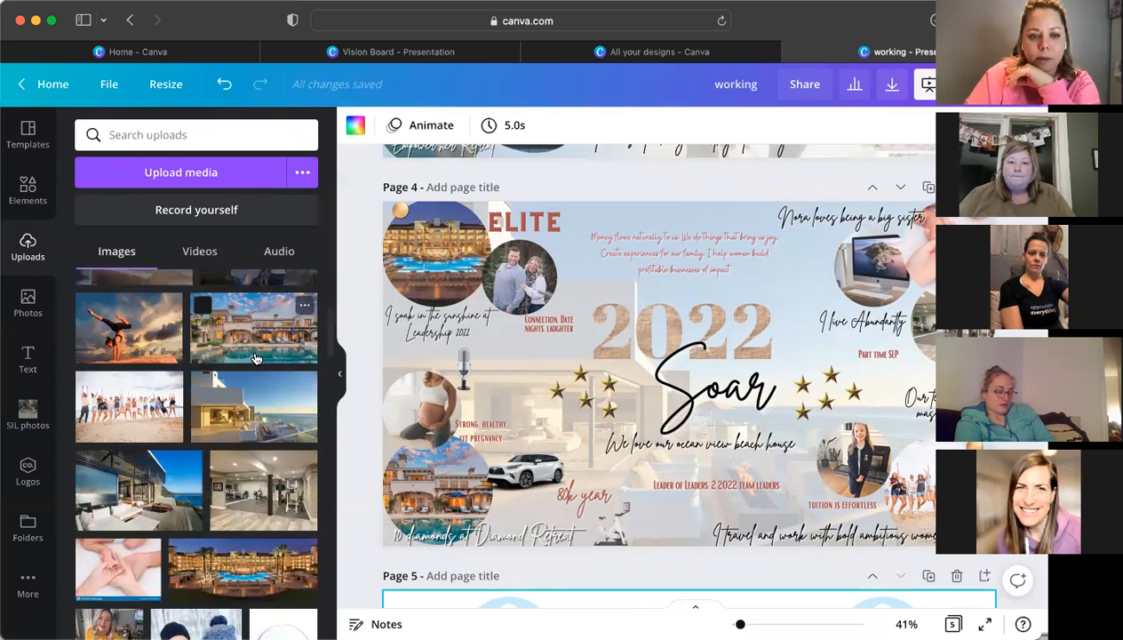
{"action": "scroll", "coordinate": [255, 358], "scroll_direction": "down", "scroll_amount": 2}
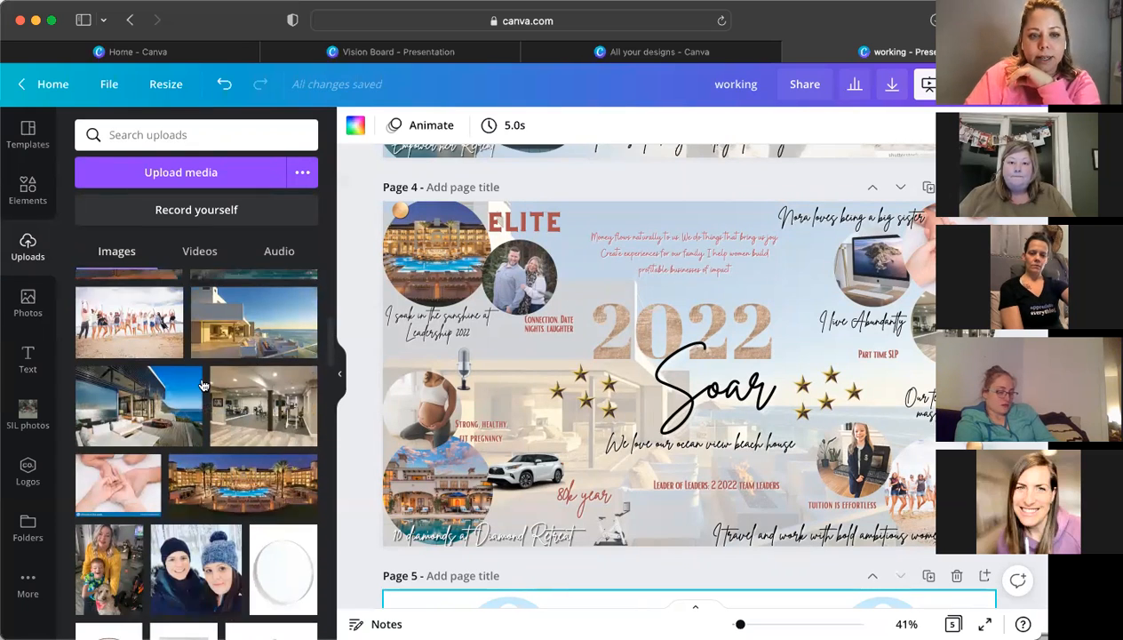
{"action": "left_click", "coordinate": [504, 396]}
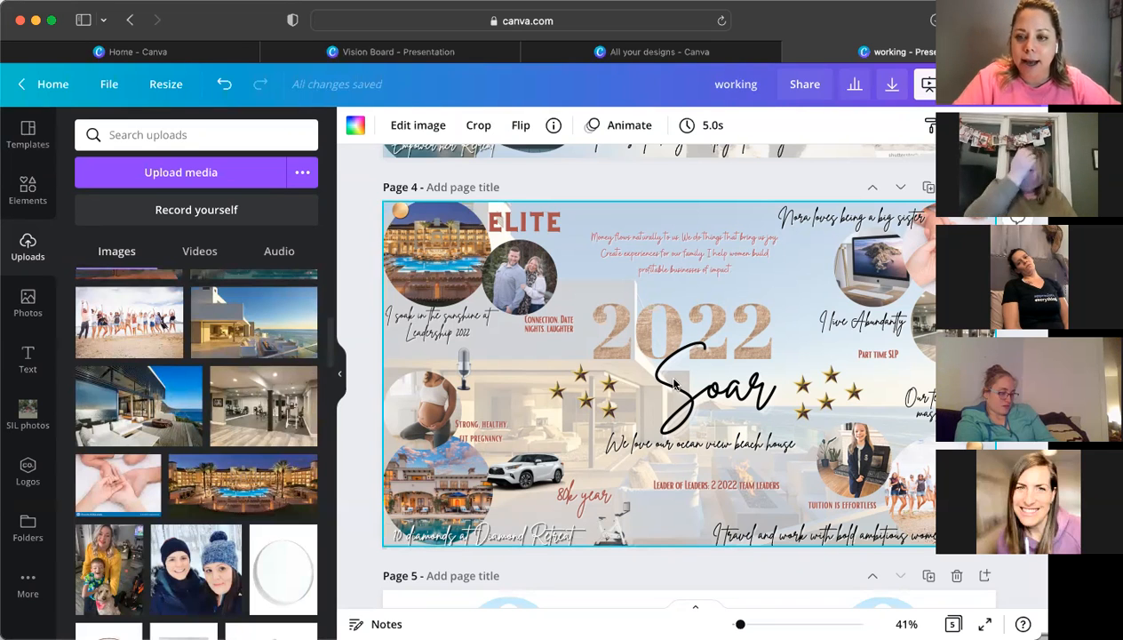
- Set the uploaded photo of the oceanfront house with the terrace as the background of page 5
{"action": "scroll", "coordinate": [711, 412], "scroll_direction": "down", "scroll_amount": 2}
{"action": "scroll", "coordinate": [675, 382], "scroll_direction": "down", "scroll_amount": 2}
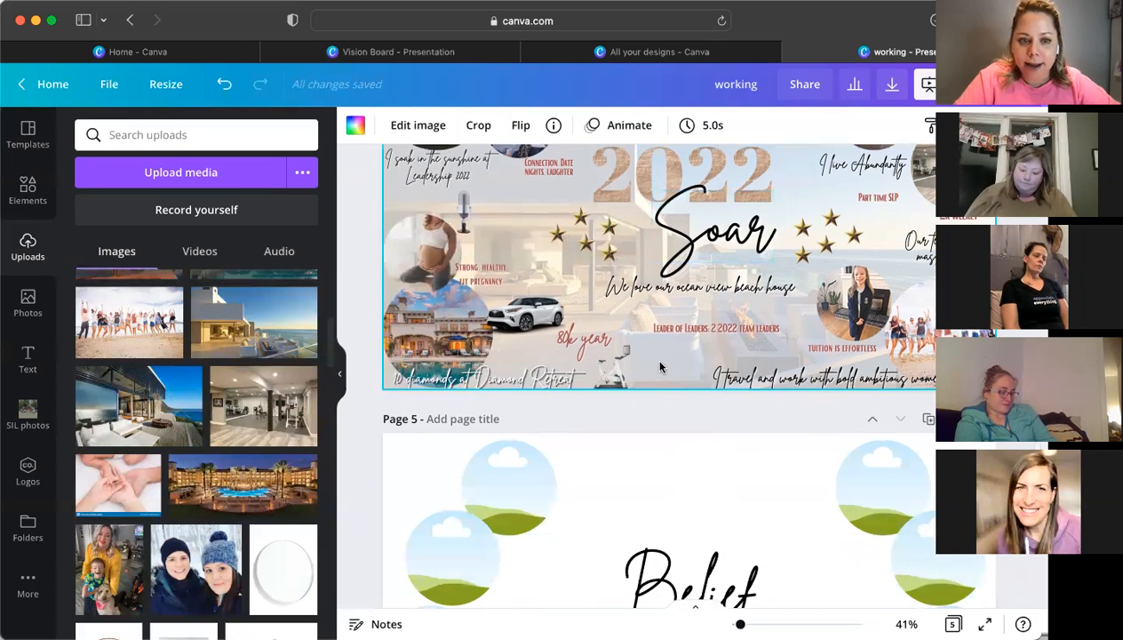
{"action": "scroll", "coordinate": [622, 360], "scroll_direction": "down", "scroll_amount": 3}
{"action": "left_click_drag", "start_coordinate": [279, 328], "coordinate": [383, 335]}
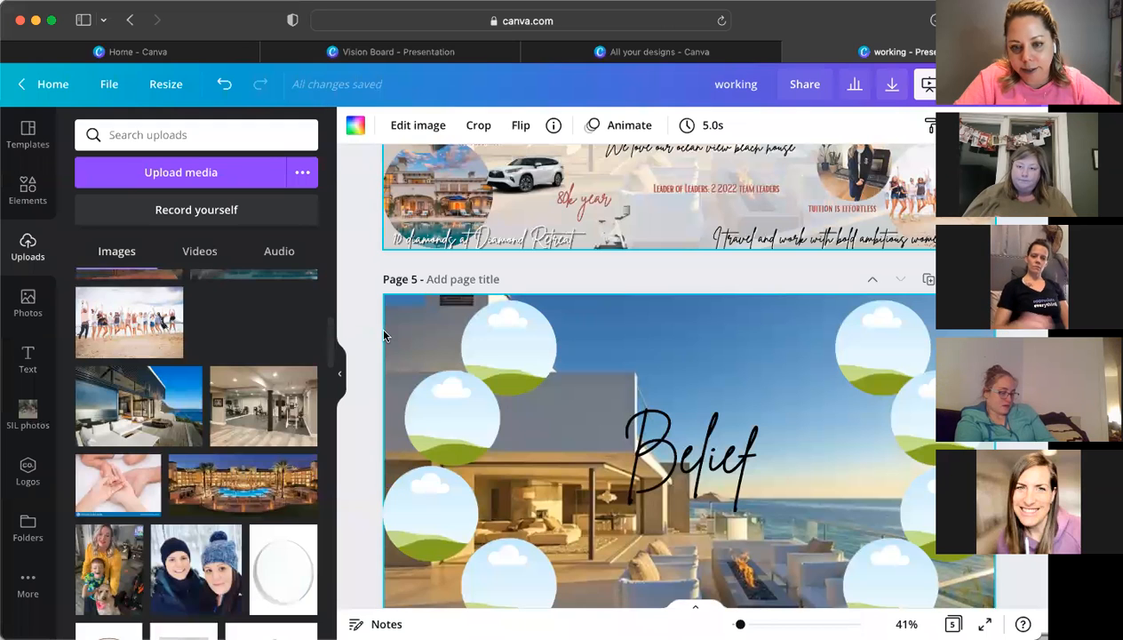
{"action": "mouse_move", "coordinate": [385, 334]}
{"action": "left_mouse_down"}
{"action": "mouse_move", "coordinate": [373, 337]}
{"action": "mouse_move", "coordinate": [384, 338]}
{"action": "left_mouse_up"}
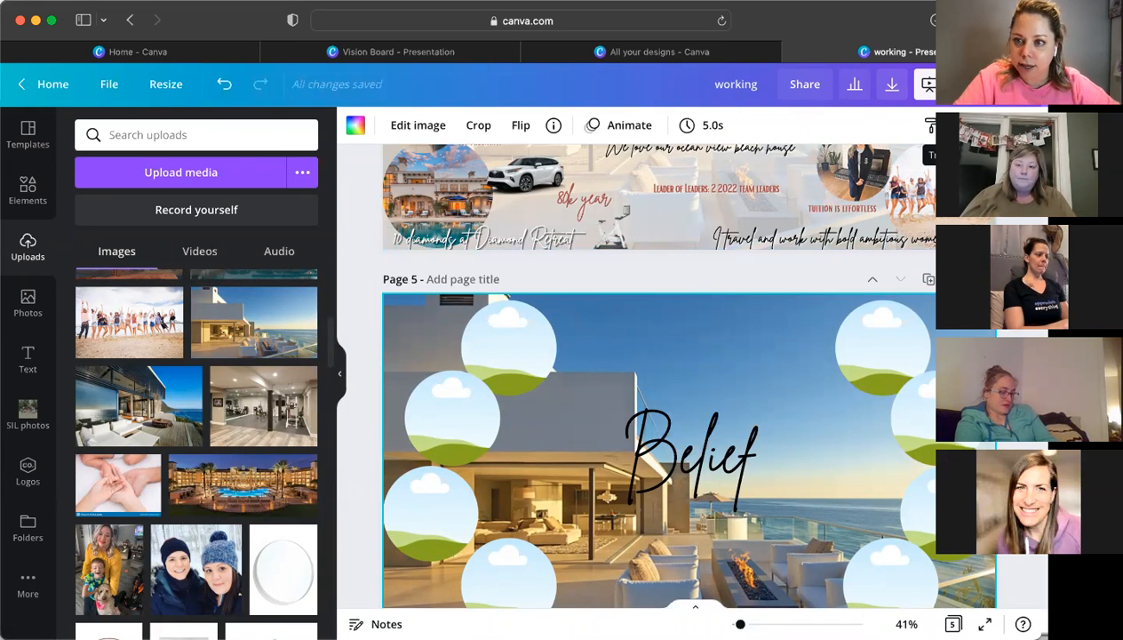
- Fade the page 5 background photo by lowering its transparency setting to about a quarter of the full value
{"action": "left_click", "coordinate": [929, 125]}
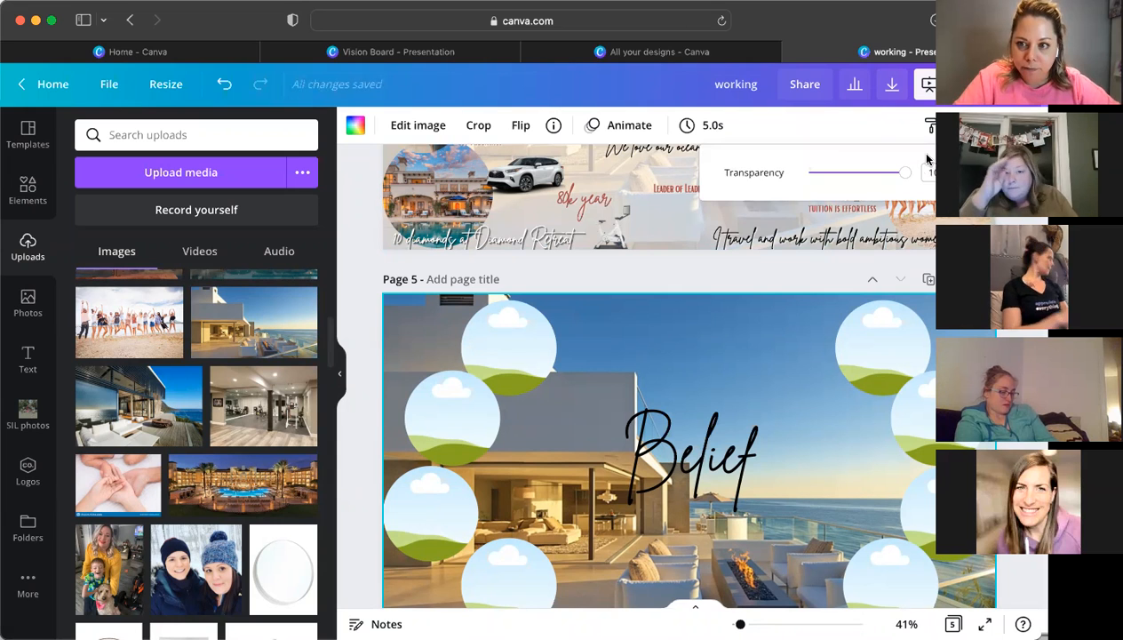
{"action": "left_click_drag", "start_coordinate": [897, 175], "coordinate": [832, 183]}
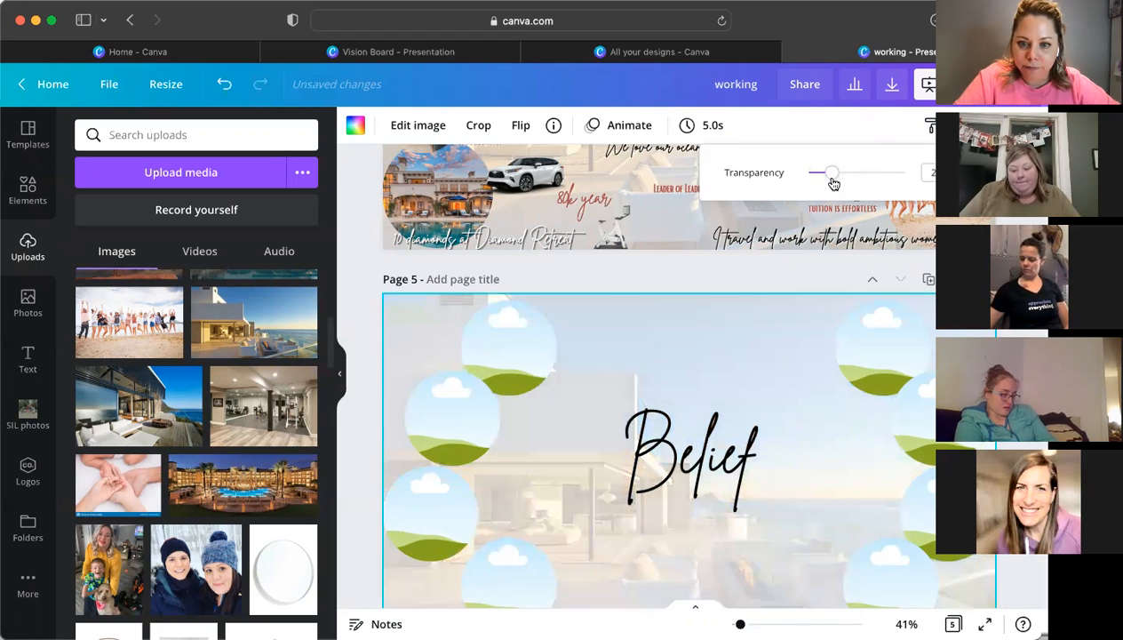
{"action": "left_click", "coordinate": [730, 347]}
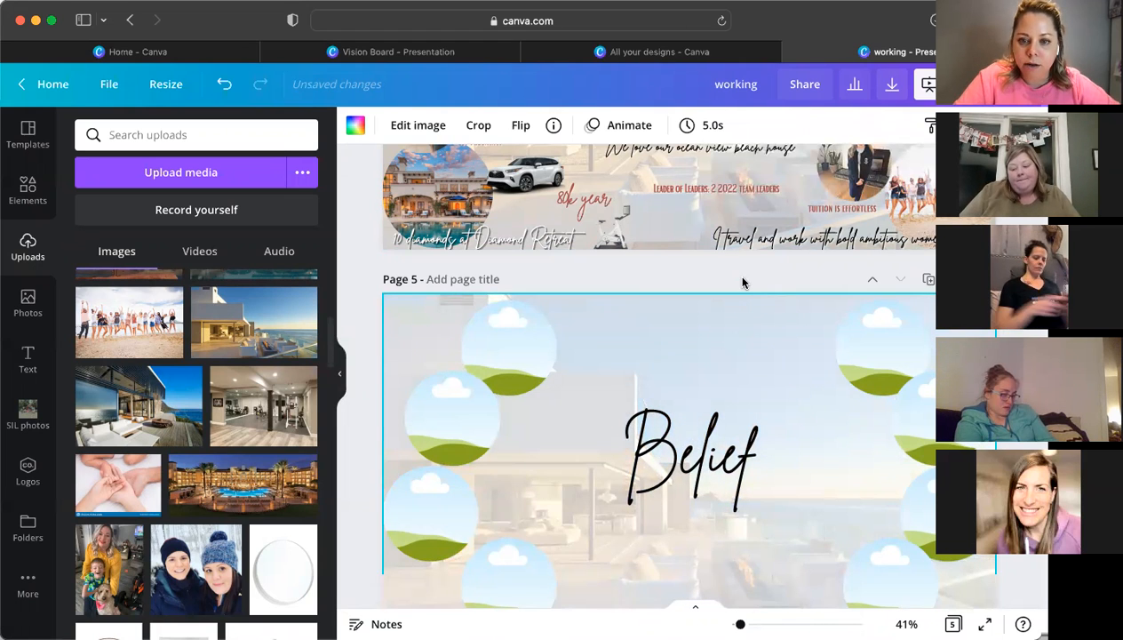
- Examine the finished 2022 vision board on page 4 for its pictures, phrases and decorative elements, and return to page 5
{"action": "left_click", "coordinate": [743, 280]}
{"action": "scroll", "coordinate": [673, 379], "scroll_direction": "down", "scroll_amount": 3}
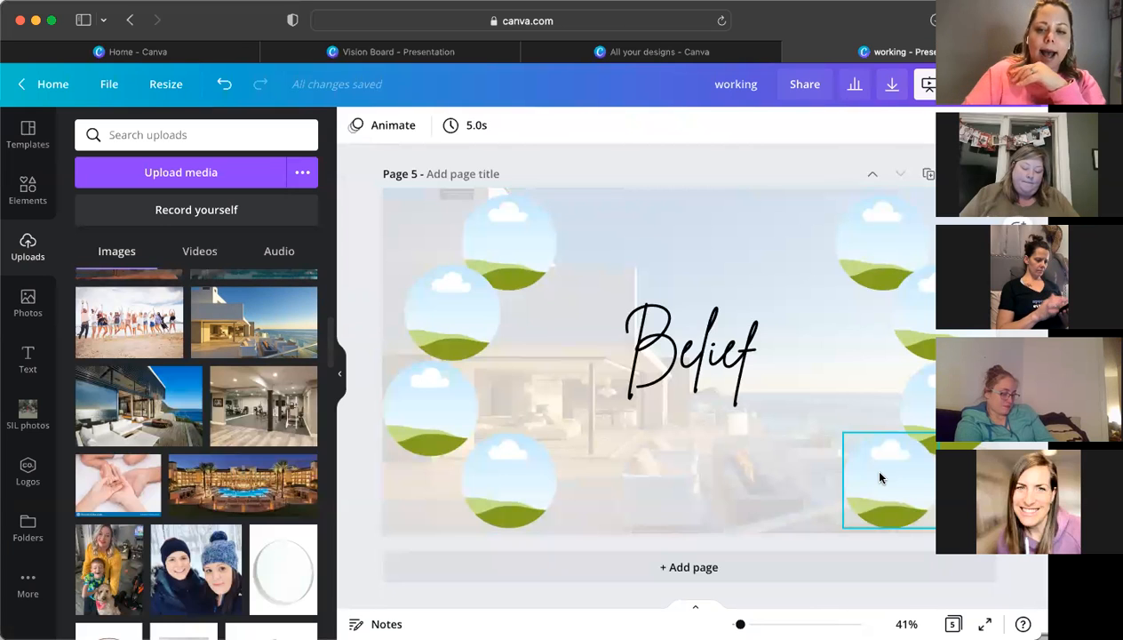
{"action": "scroll", "coordinate": [888, 400], "scroll_direction": "up", "scroll_amount": 3}
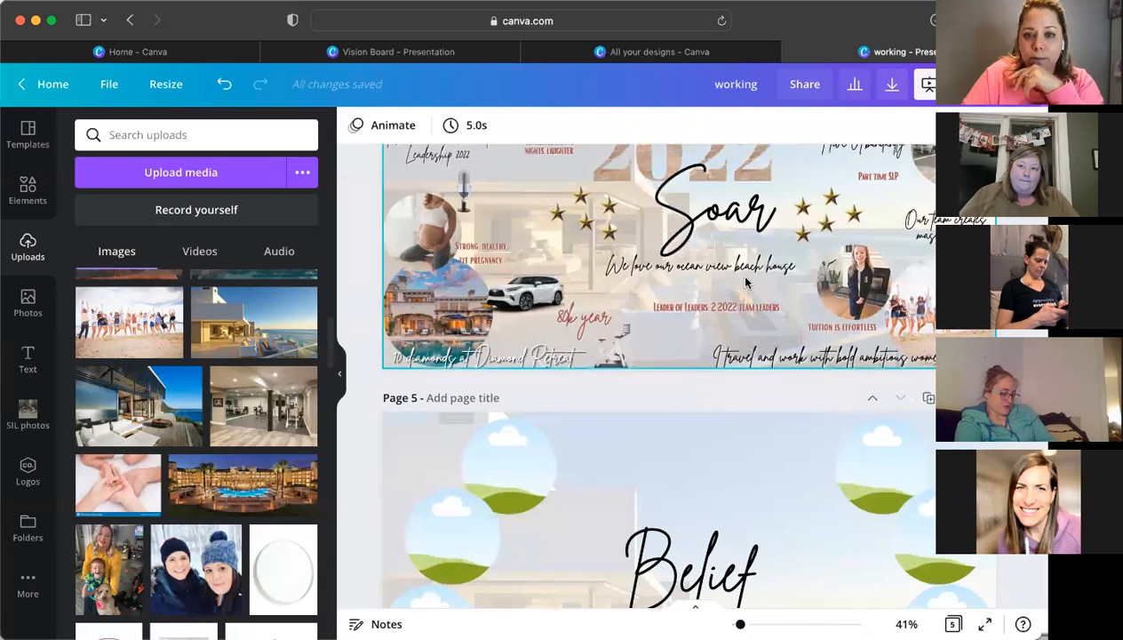
{"action": "scroll", "coordinate": [746, 282], "scroll_direction": "up", "scroll_amount": 2}
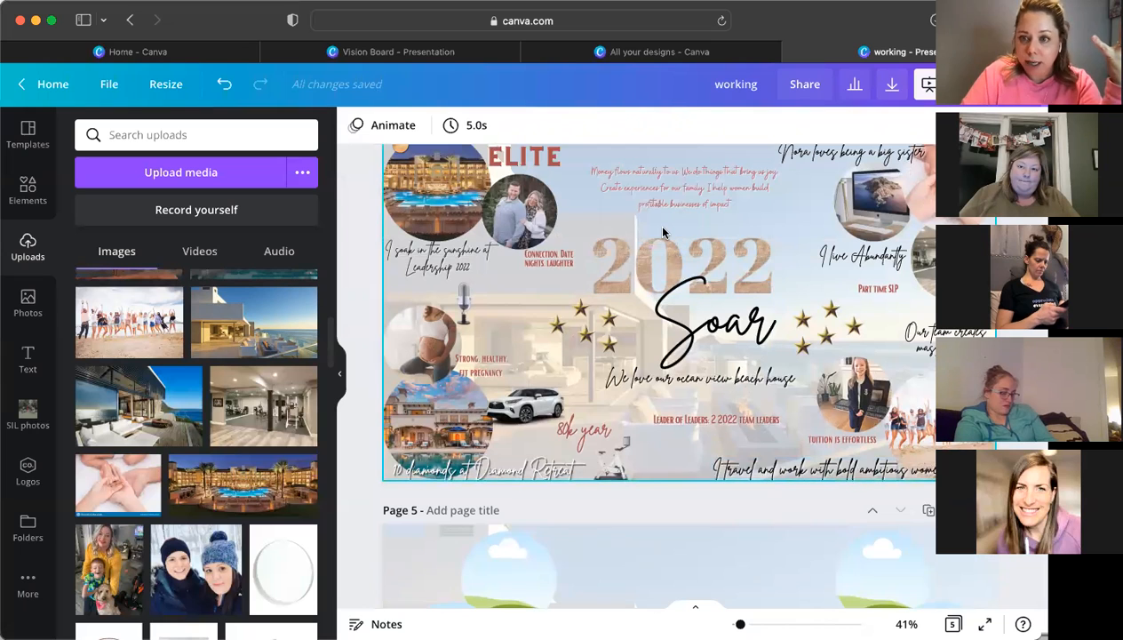
{"action": "scroll", "coordinate": [595, 228], "scroll_direction": "up", "scroll_amount": 1}
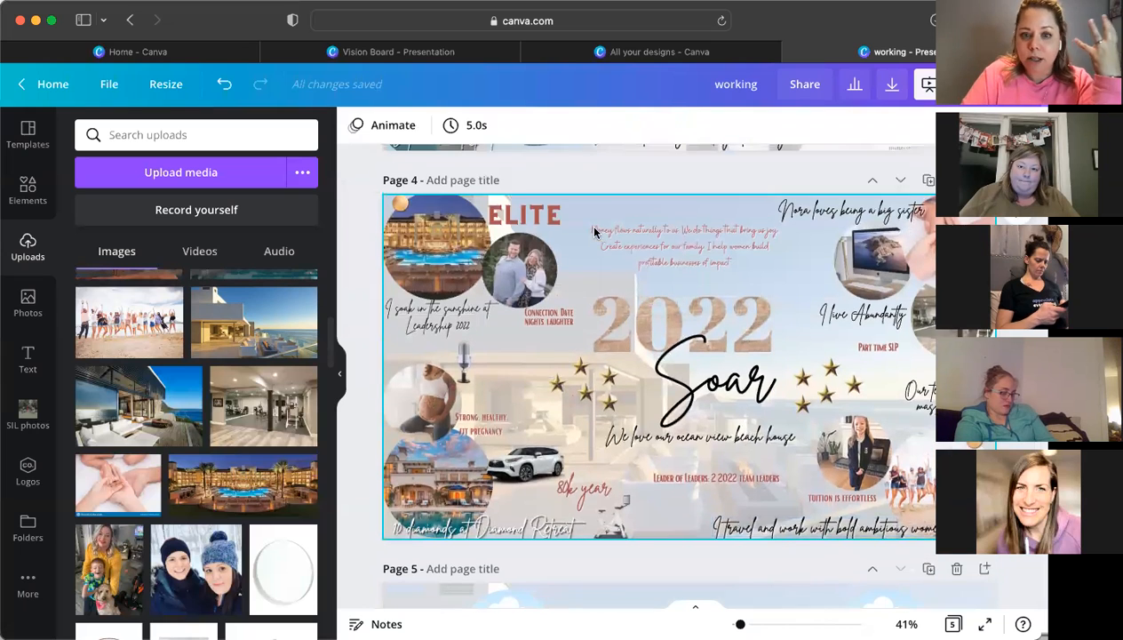
{"action": "left_click", "coordinate": [464, 367]}
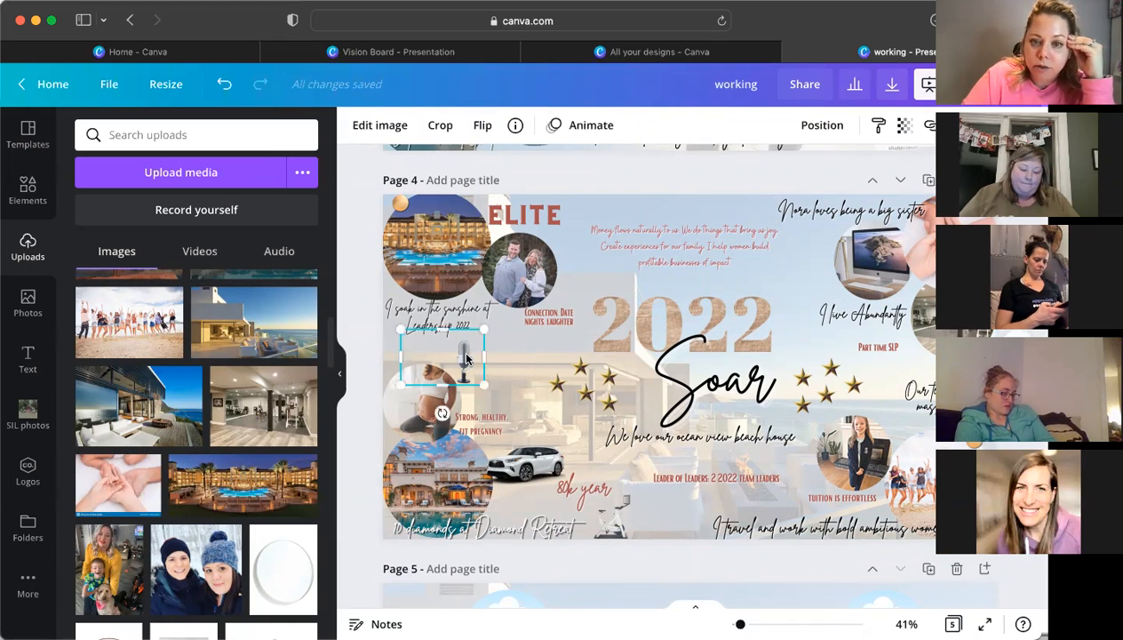
{"action": "left_click", "coordinate": [532, 367]}
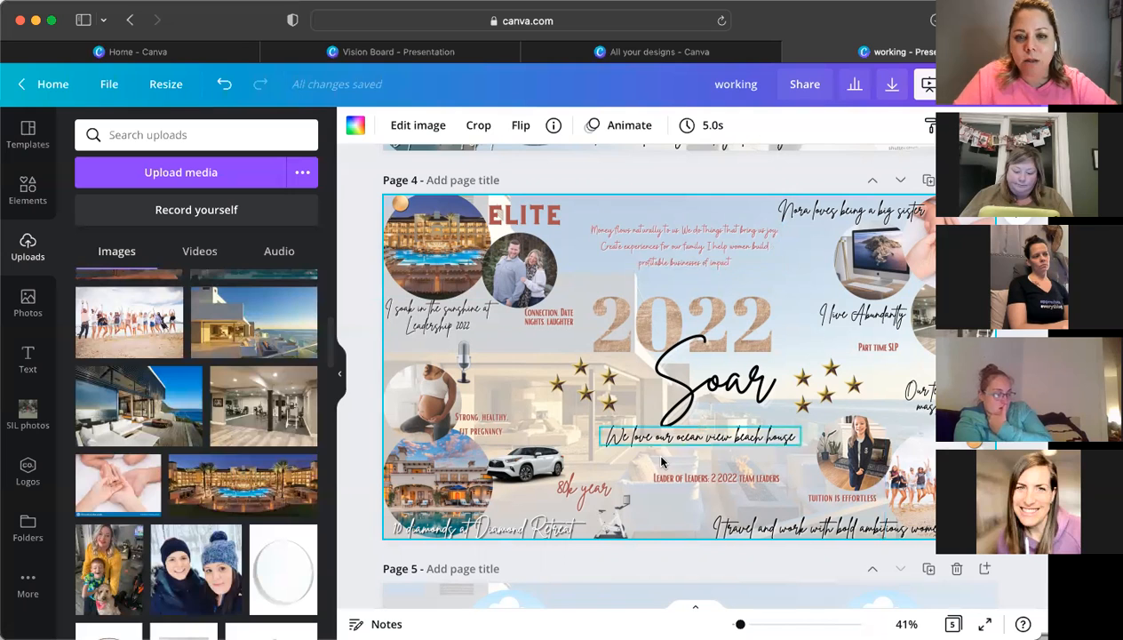
{"action": "scroll", "coordinate": [661, 461], "scroll_direction": "down", "scroll_amount": 1}
{"action": "scroll", "coordinate": [661, 462], "scroll_direction": "down", "scroll_amount": 3}
{"action": "scroll", "coordinate": [659, 453], "scroll_direction": "up", "scroll_amount": 1}
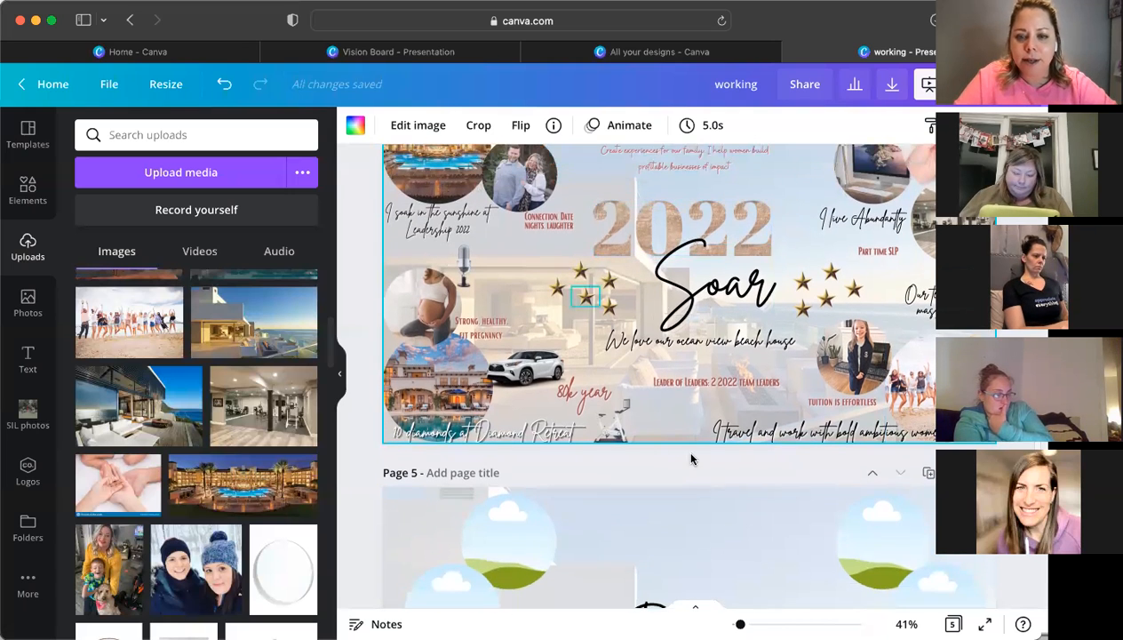
{"action": "scroll", "coordinate": [692, 458], "scroll_direction": "down", "scroll_amount": 5}
{"action": "scroll", "coordinate": [697, 445], "scroll_direction": "down", "scroll_amount": 2}
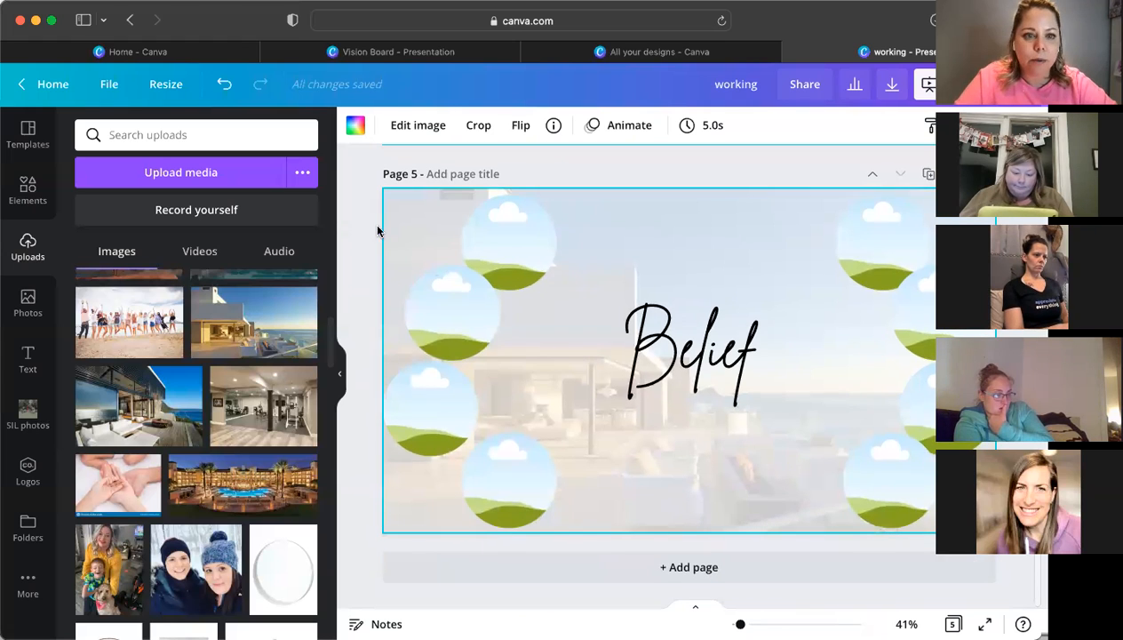
- Leave the frames collection and rerun the recent element search for "Gold numbers"
{"action": "left_click", "coordinate": [26, 208]}
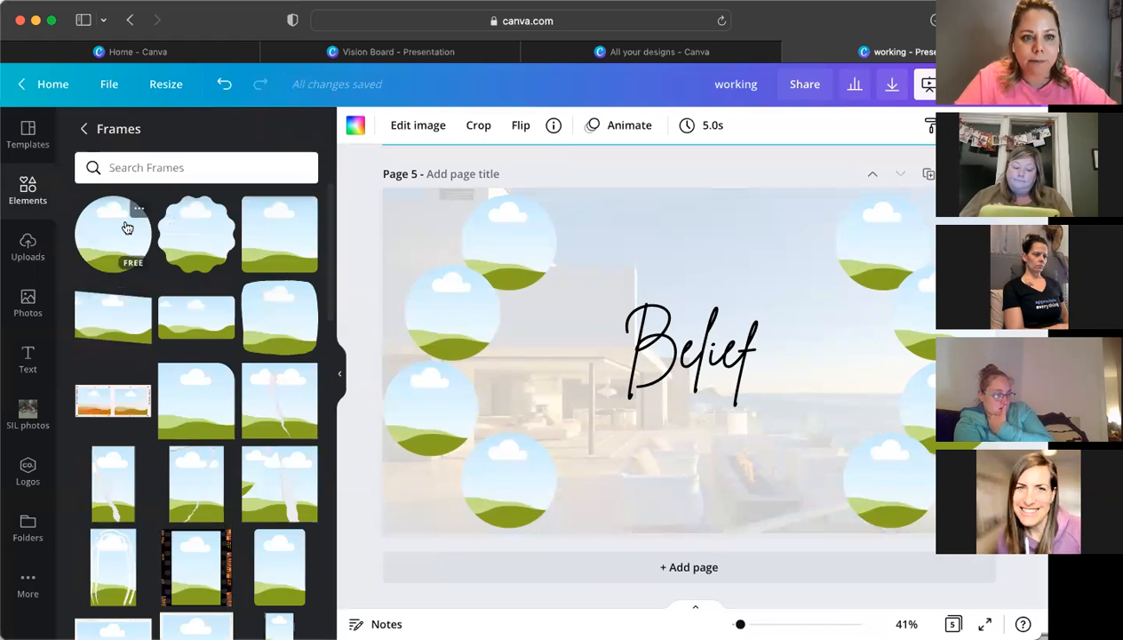
{"action": "left_click", "coordinate": [86, 130]}
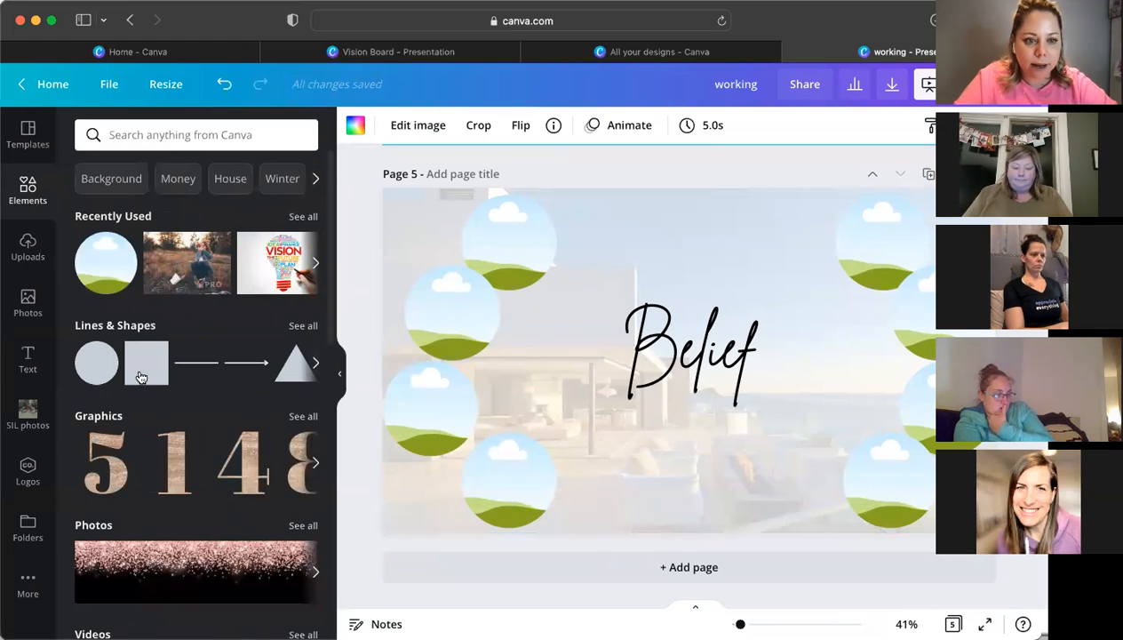
{"action": "left_click", "coordinate": [161, 133]}
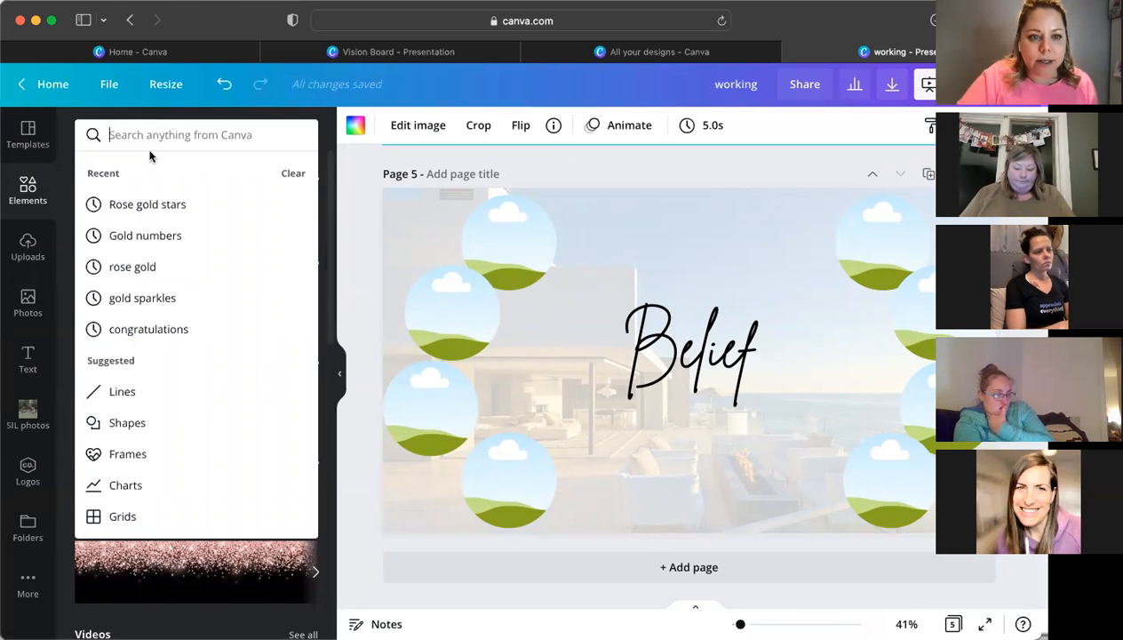
{"action": "left_click", "coordinate": [138, 237]}
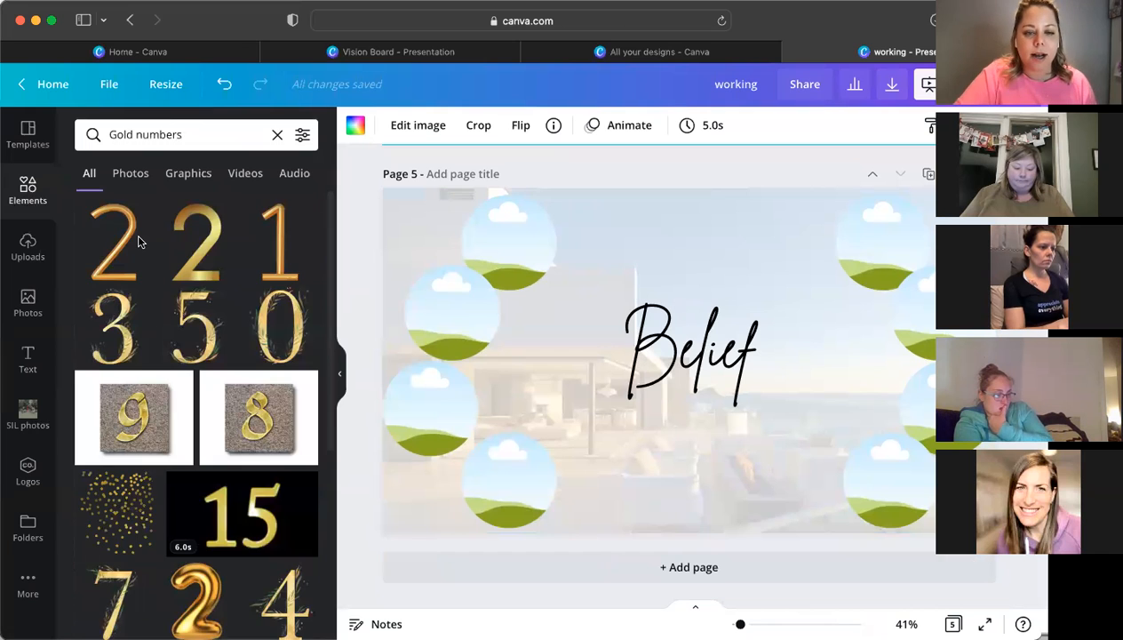
- Browse the gold number results for a matching set of digits that could spell the year
{"action": "scroll", "coordinate": [171, 354], "scroll_direction": "down", "scroll_amount": 5}
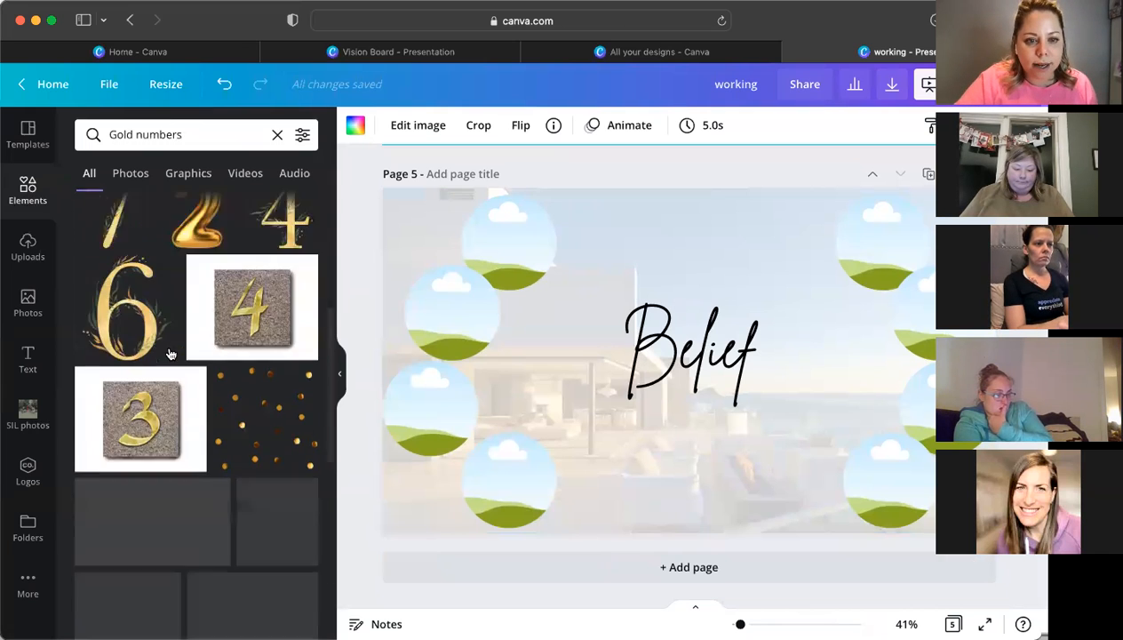
{"action": "scroll", "coordinate": [169, 354], "scroll_direction": "down", "scroll_amount": 3}
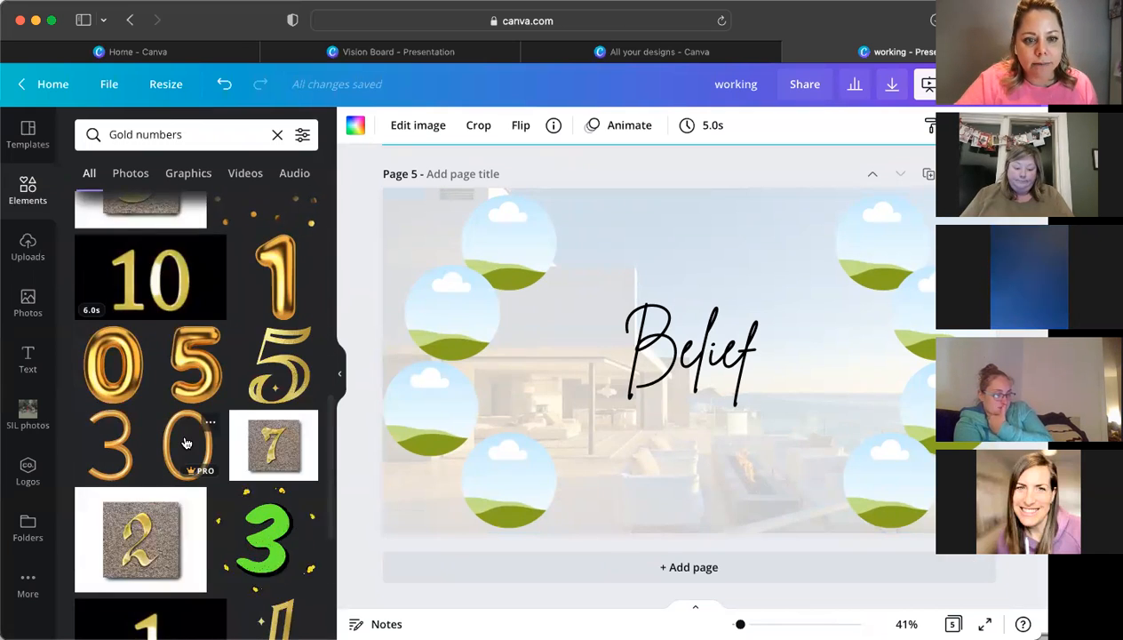
{"action": "scroll", "coordinate": [185, 442], "scroll_direction": "down", "scroll_amount": 5}
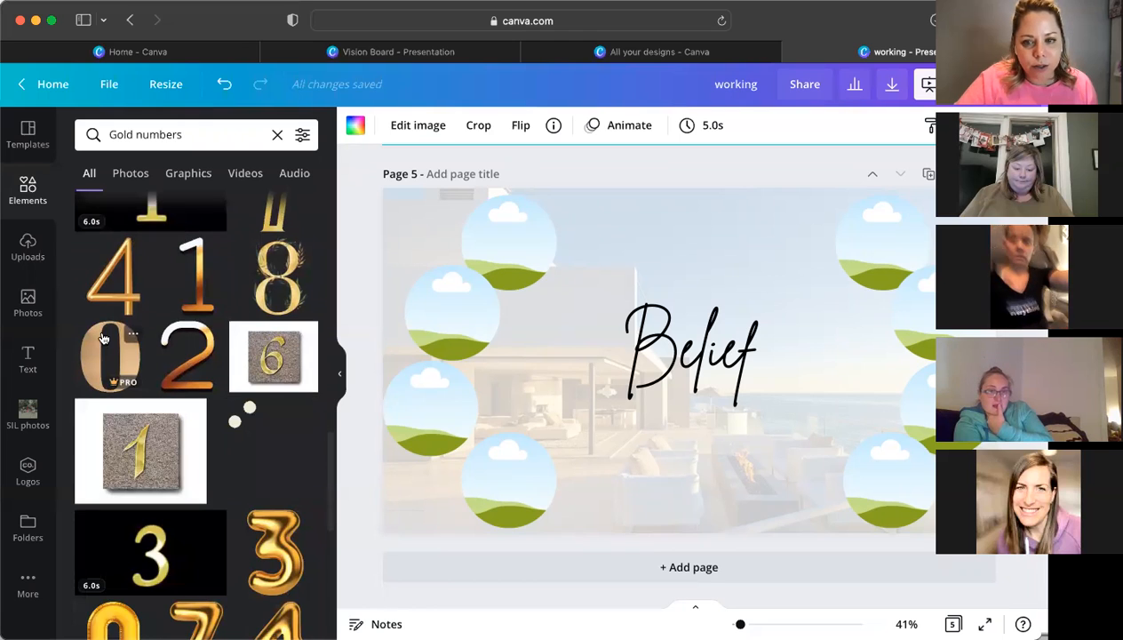
{"action": "scroll", "coordinate": [159, 423], "scroll_direction": "down", "scroll_amount": 10}
{"action": "scroll", "coordinate": [158, 423], "scroll_direction": "up", "scroll_amount": 1}
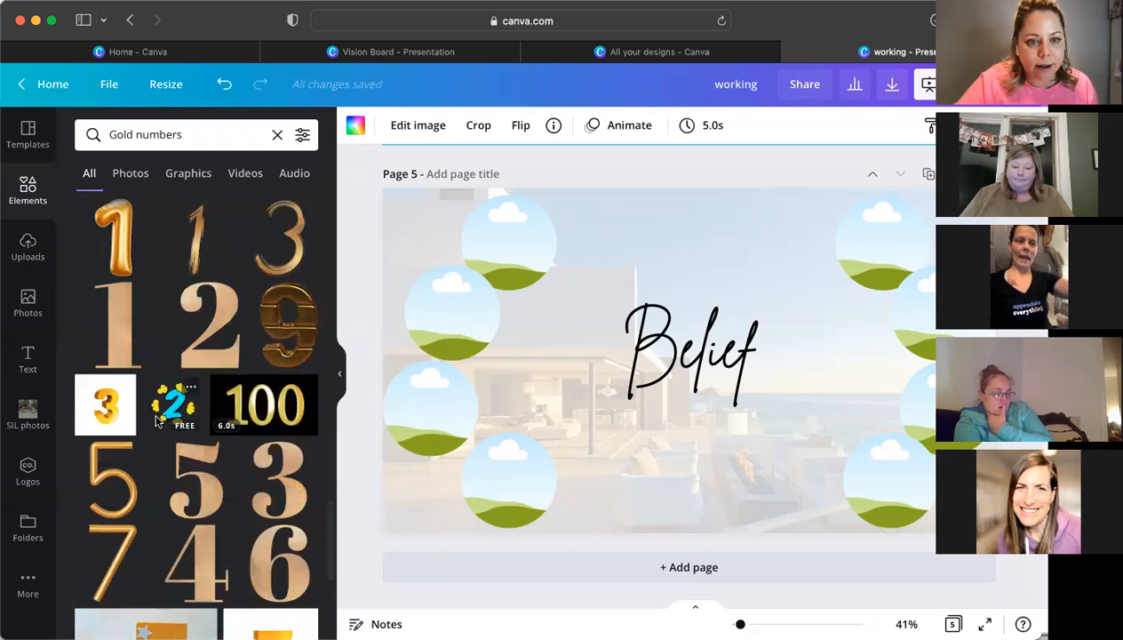
{"action": "scroll", "coordinate": [155, 418], "scroll_direction": "down", "scroll_amount": 1}
{"action": "scroll", "coordinate": [152, 395], "scroll_direction": "up", "scroll_amount": 1}
{"action": "scroll", "coordinate": [151, 395], "scroll_direction": "up", "scroll_amount": 1}
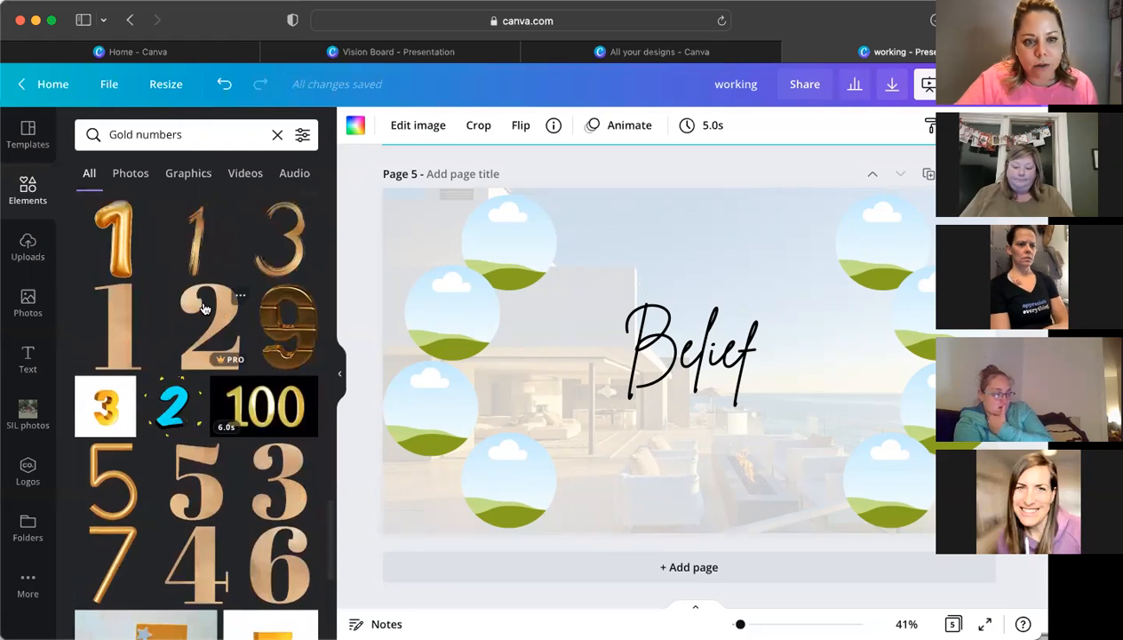
{"action": "scroll", "coordinate": [151, 394], "scroll_direction": "down", "scroll_amount": 1}
{"action": "scroll", "coordinate": [205, 313], "scroll_direction": "up", "scroll_amount": 2}
{"action": "scroll", "coordinate": [204, 314], "scroll_direction": "up", "scroll_amount": 3}
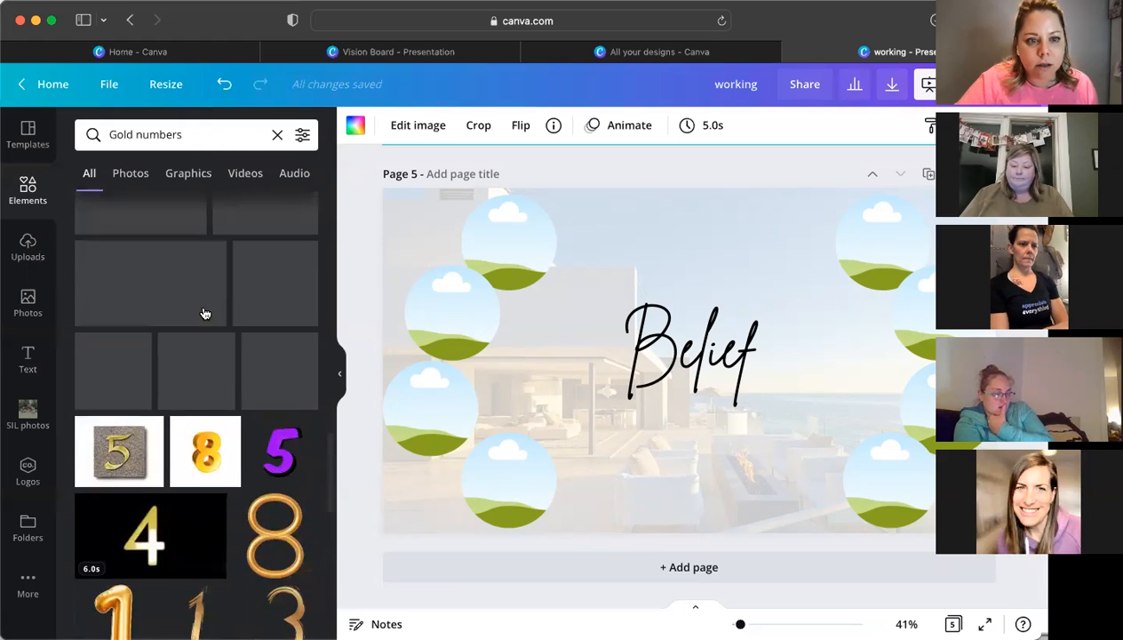
{"action": "scroll", "coordinate": [233, 427], "scroll_direction": "down", "scroll_amount": 2}
{"action": "scroll", "coordinate": [315, 502], "scroll_direction": "down", "scroll_amount": 1}
{"action": "scroll", "coordinate": [315, 502], "scroll_direction": "down", "scroll_amount": 2}
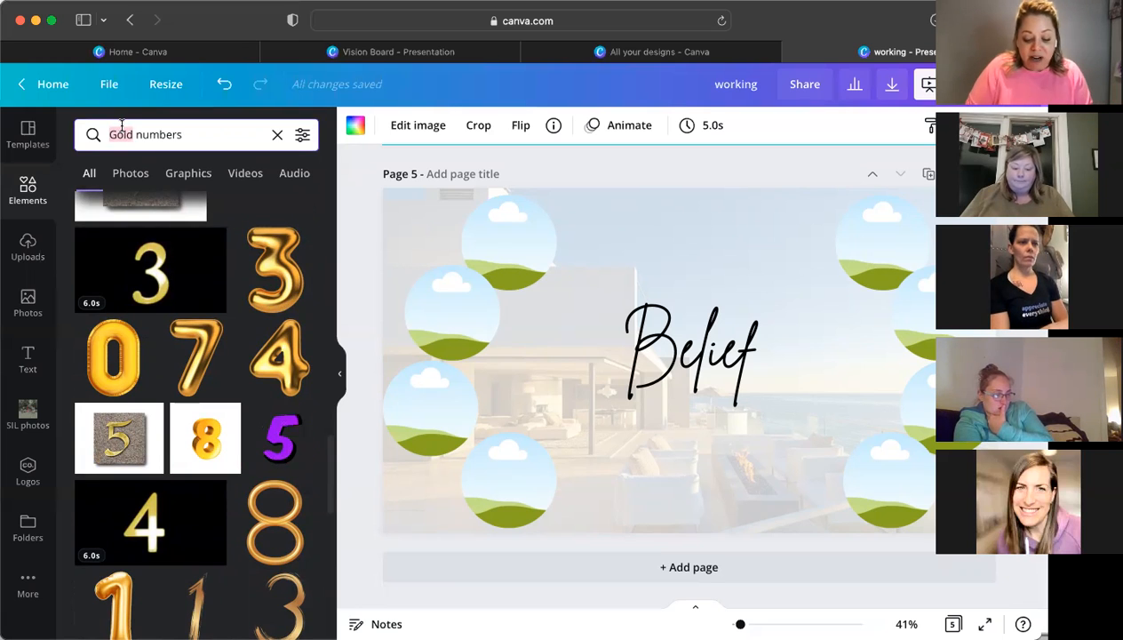
- Search the elements for "Rainbow numbers", add the rainbow bubble-style 2 to page 5 and shrink it above "Belief"
{"action": "type", "text": "Rainbow"}
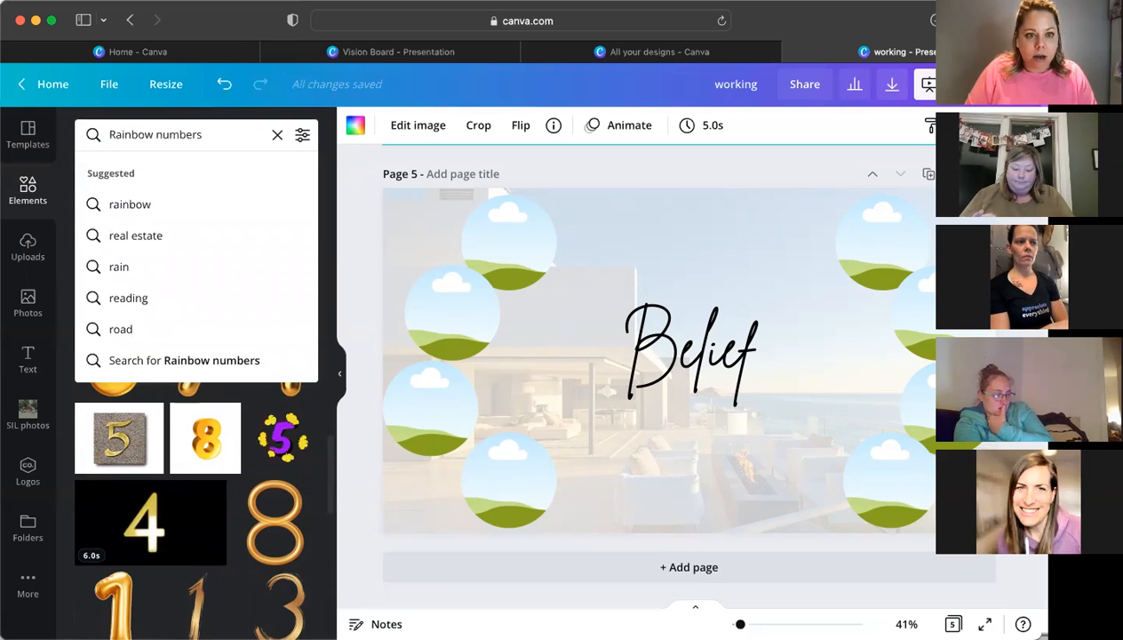
{"action": "key", "text": "Return"}
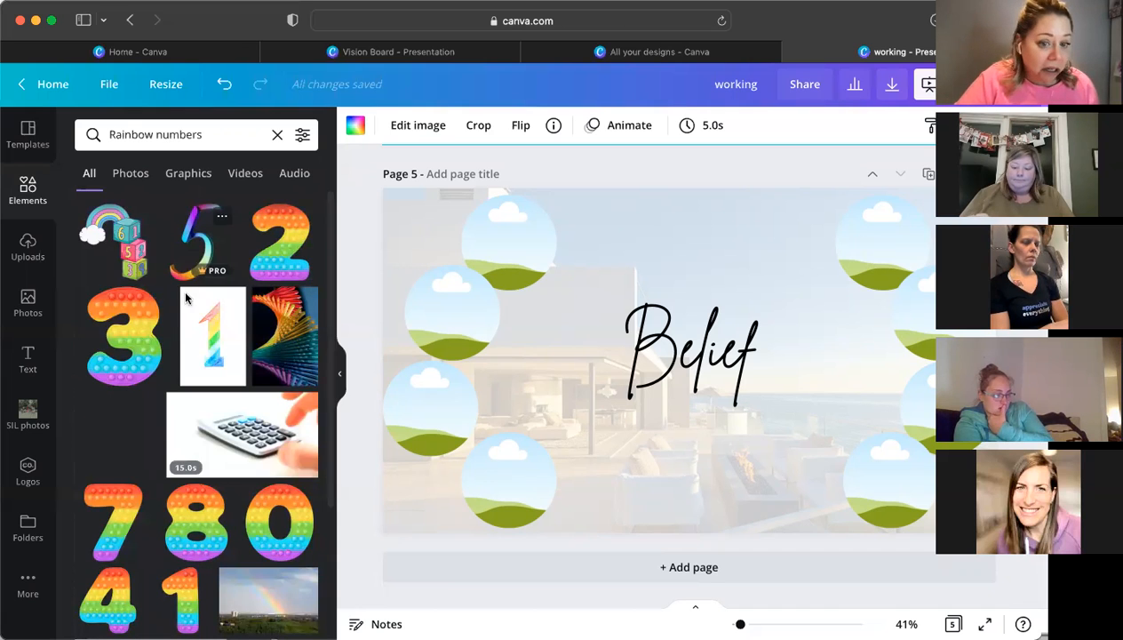
{"action": "left_click", "coordinate": [286, 250]}
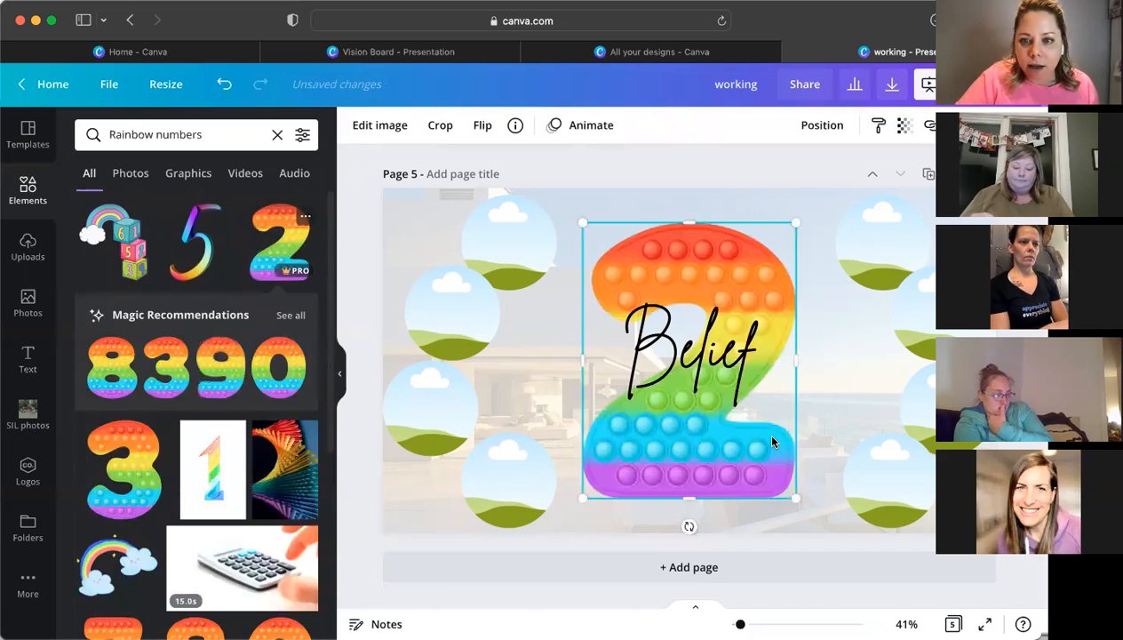
{"action": "left_click_drag", "start_coordinate": [797, 497], "coordinate": [645, 356]}
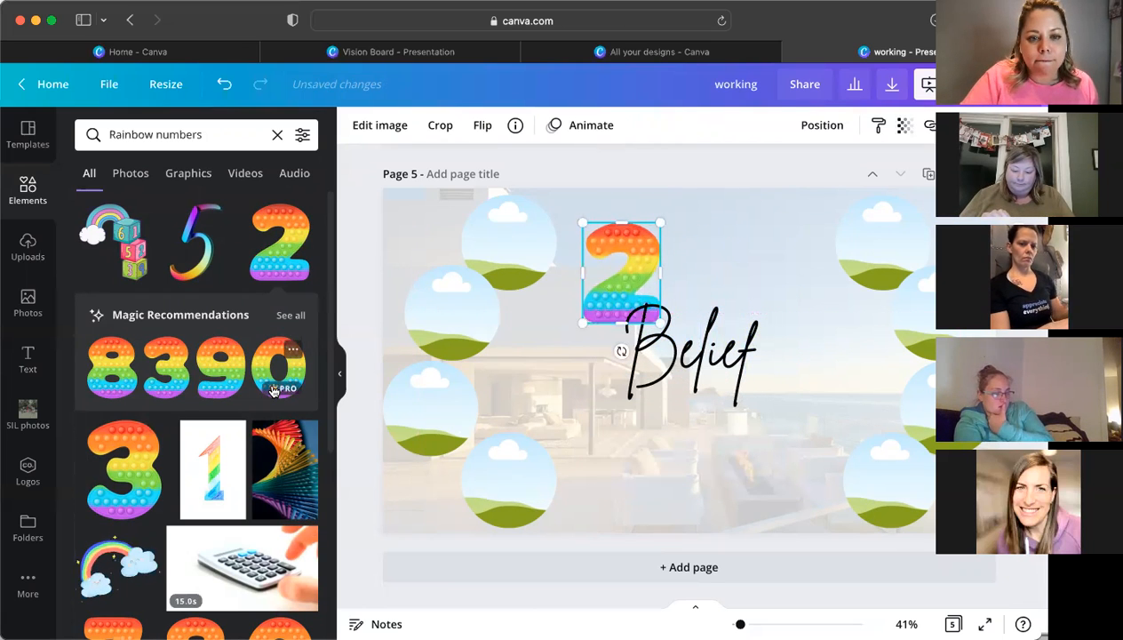
- Add the matching rainbow 0 beside the 2 on page 5 and scale it to the same height
{"action": "left_click", "coordinate": [267, 391]}
{"action": "left_click_drag", "start_coordinate": [809, 496], "coordinate": [719, 308]}
{"action": "left_click_drag", "start_coordinate": [626, 263], "coordinate": [601, 258]}
{"action": "left_click", "coordinate": [739, 265]}
{"action": "mouse_move", "coordinate": [739, 265]}
{"action": "left_mouse_down"}
{"action": "mouse_move", "coordinate": [716, 272]}
{"action": "mouse_move", "coordinate": [725, 275]}
{"action": "left_mouse_up"}
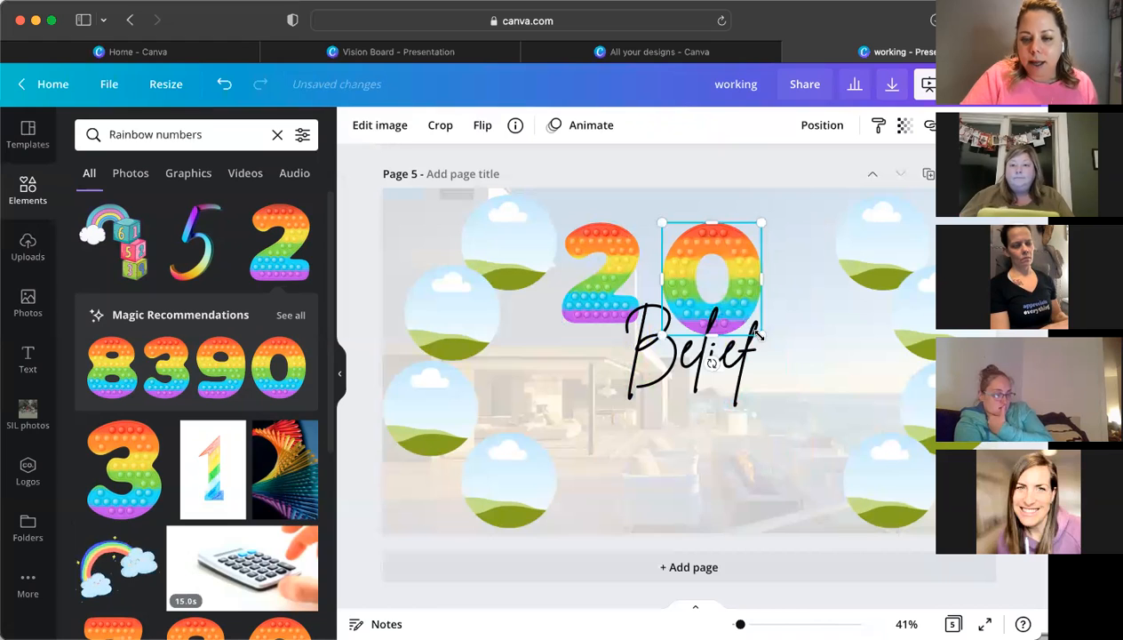
{"action": "left_click_drag", "start_coordinate": [761, 334], "coordinate": [749, 323]}
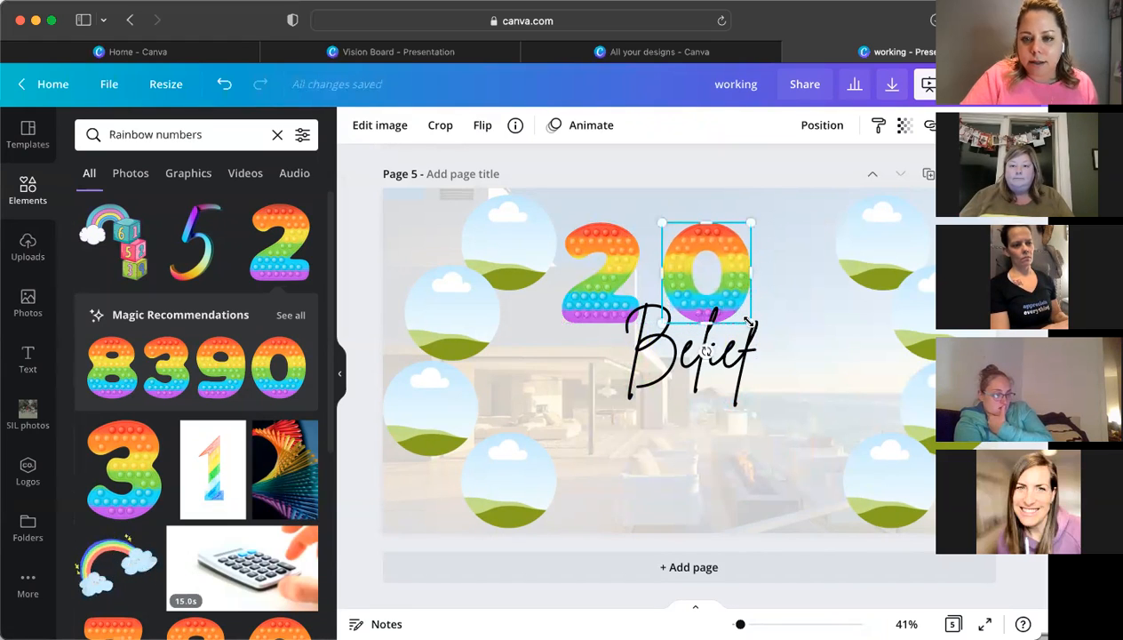
- Duplicate the rainbow 2 twice for the last two digits of the year, keeping the copies out of the circular frames
{"action": "left_click", "coordinate": [603, 286]}
{"action": "left_click_drag", "start_coordinate": [603, 286], "coordinate": [777, 280]}
{"action": "key", "text": "super+d"}
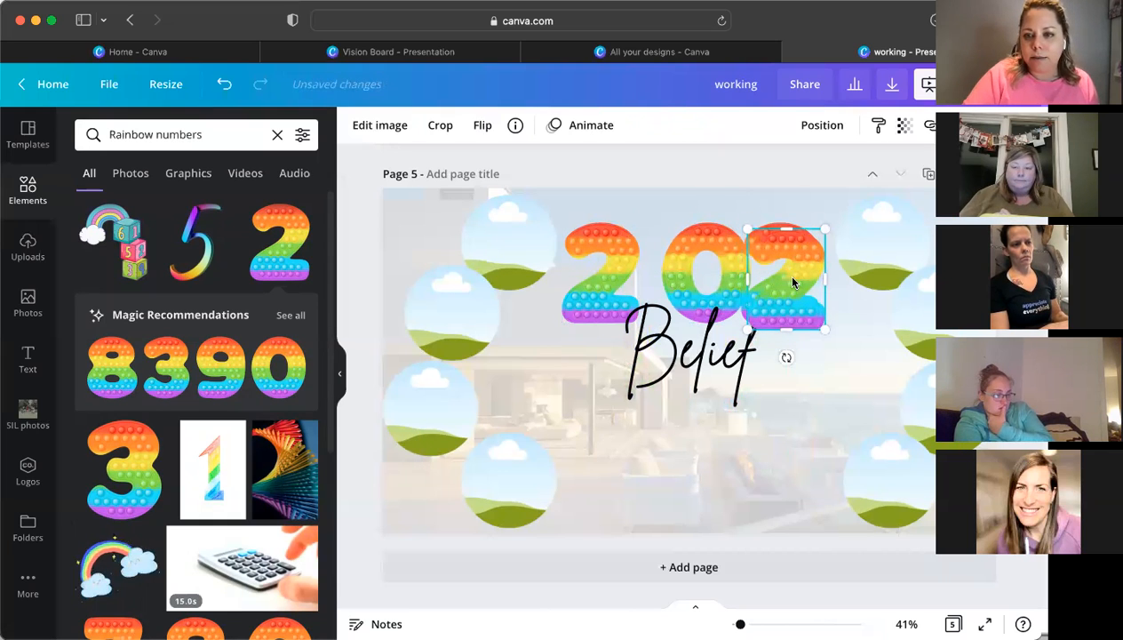
{"action": "left_click_drag", "start_coordinate": [889, 277], "coordinate": [883, 244]}
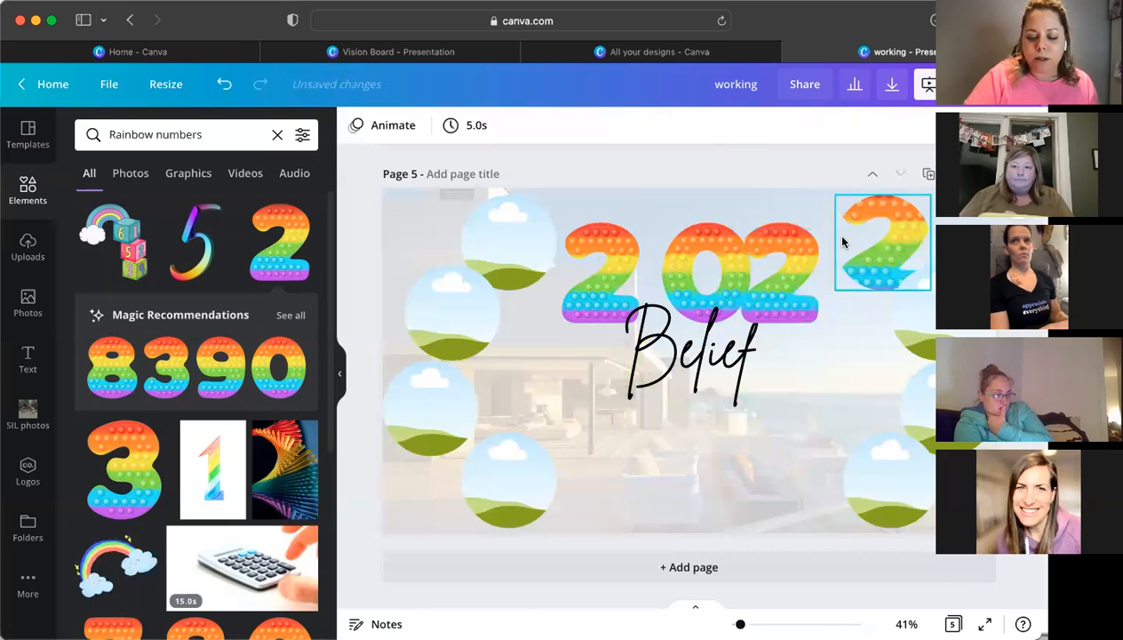
{"action": "key", "text": "super+z"}
{"action": "left_click_drag", "start_coordinate": [796, 313], "coordinate": [810, 360]}
- Shrink the four rainbow digits to one equal smaller size and line them up as 2022 above "Belief"
{"action": "left_click", "coordinate": [623, 278]}
{"action": "left_click_drag", "start_coordinate": [629, 318], "coordinate": [617, 293]}
{"action": "left_click_drag", "start_coordinate": [707, 270], "coordinate": [682, 279]}
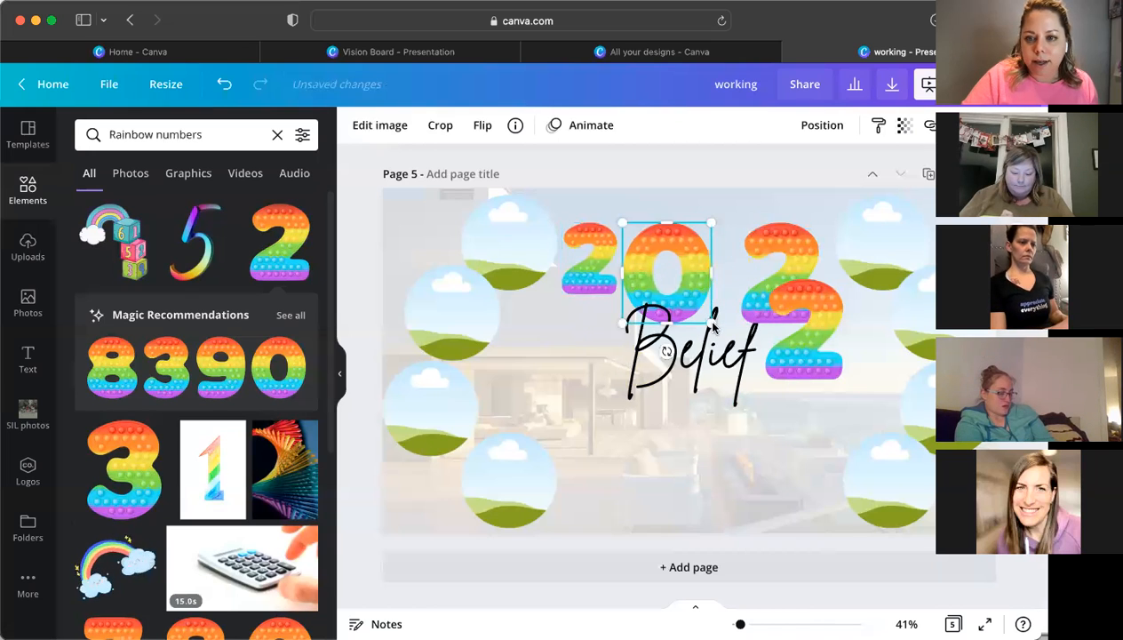
{"action": "left_click_drag", "start_coordinate": [710, 320], "coordinate": [685, 295]}
{"action": "left_click", "coordinate": [771, 265]}
{"action": "left_click_drag", "start_coordinate": [751, 252], "coordinate": [740, 256]}
{"action": "left_click_drag", "start_coordinate": [762, 314], "coordinate": [746, 302]}
{"action": "left_click_drag", "start_coordinate": [654, 267], "coordinate": [690, 262]}
{"action": "left_click_drag", "start_coordinate": [775, 306], "coordinate": [720, 271]}
{"action": "left_click", "coordinate": [815, 314]}
- Group the four rainbow digits and move the 2022 group down to the page's horizontal center, overlapping "Belief"
{"action": "left_click_drag", "start_coordinate": [815, 307], "coordinate": [602, 250]}
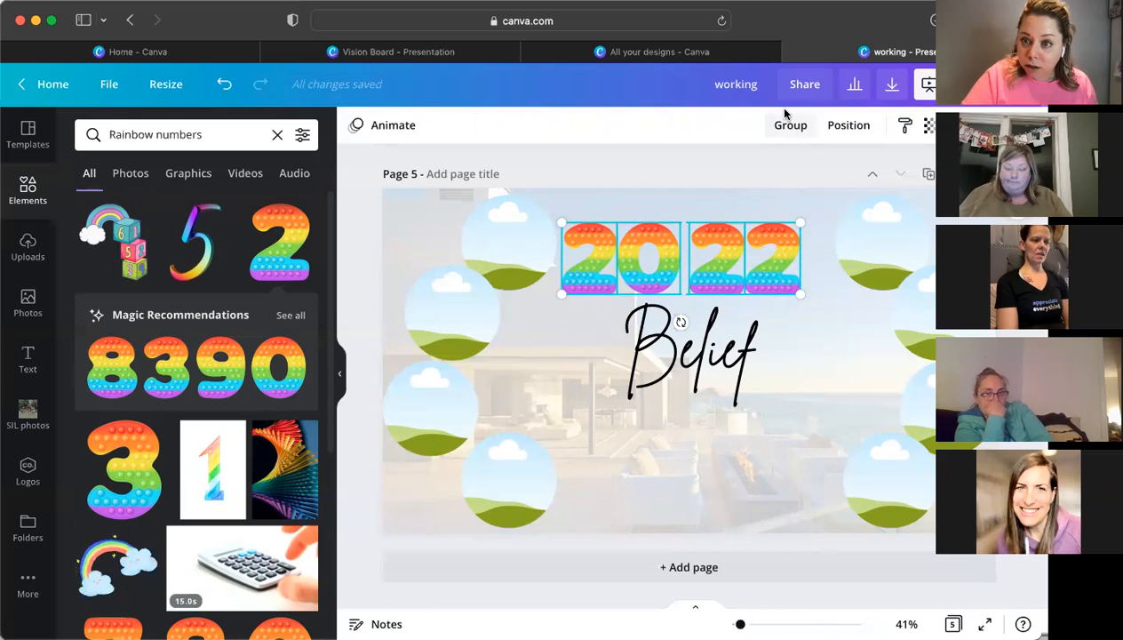
{"action": "left_click", "coordinate": [793, 130]}
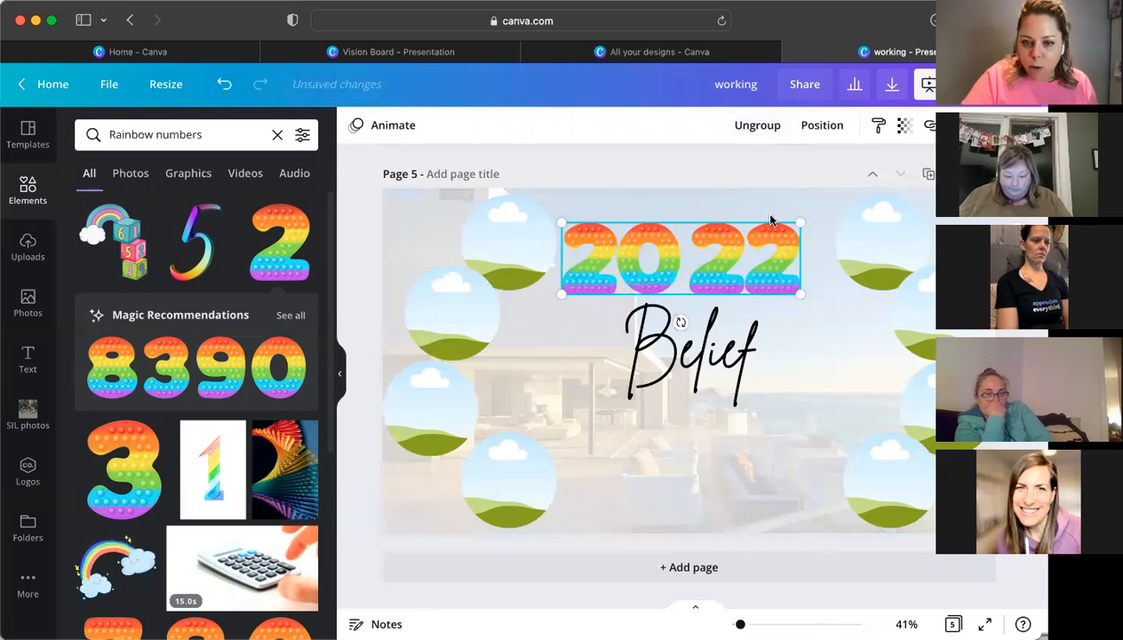
{"action": "left_click_drag", "start_coordinate": [780, 248], "coordinate": [706, 303]}
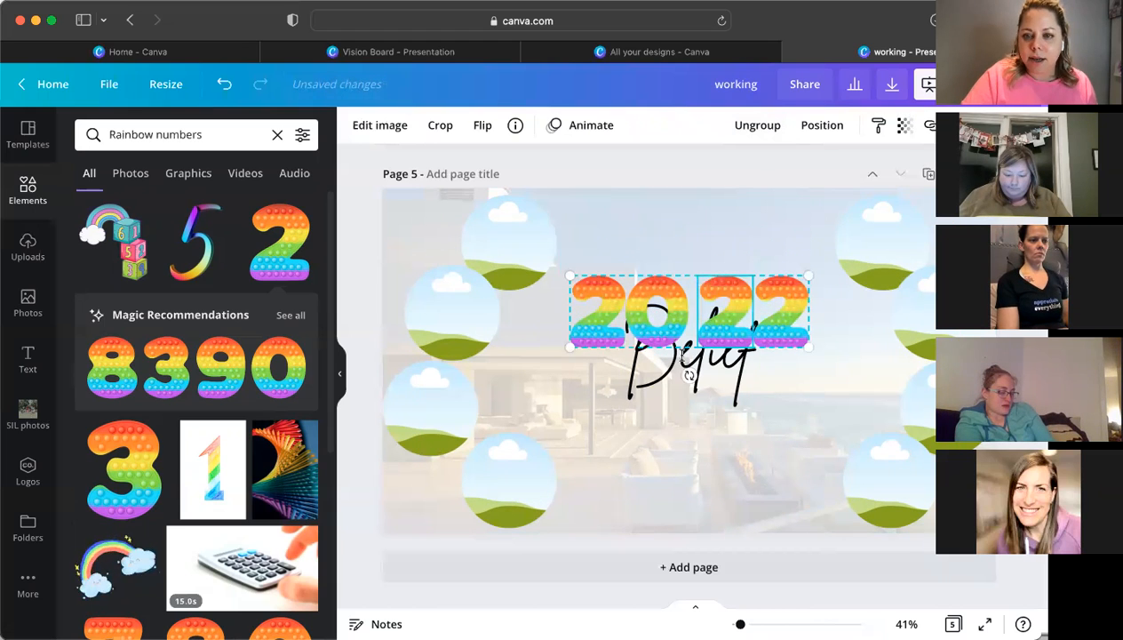
- Send the rainbow 2022 backward behind "Belief" and move the word slightly down so it overlaps the digits' lower edge
{"action": "left_click", "coordinate": [818, 127]}
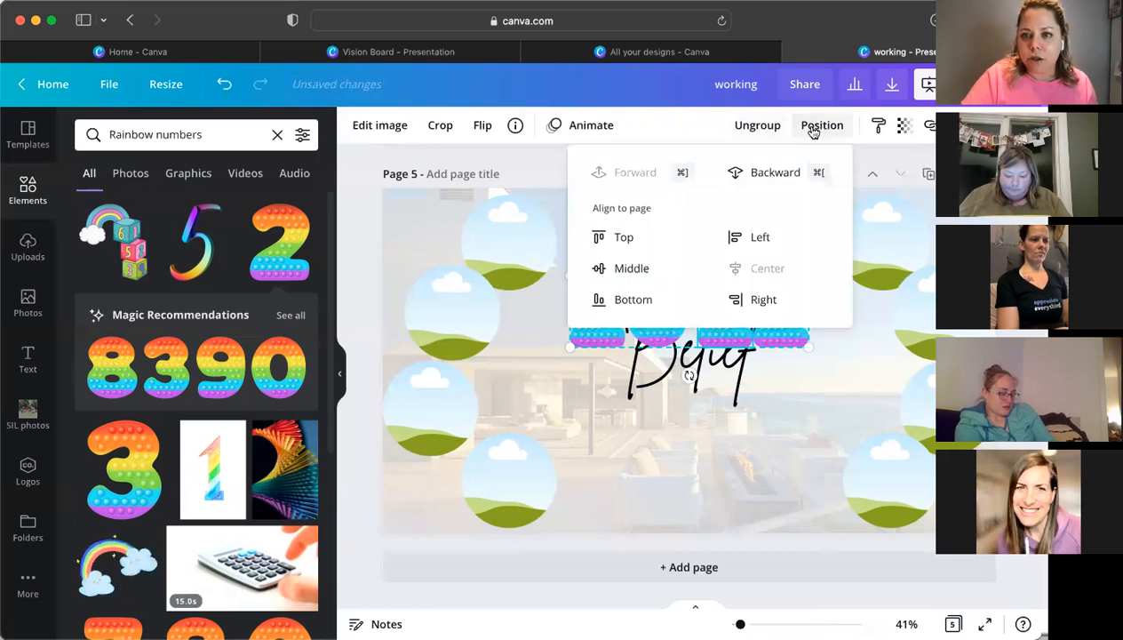
{"action": "left_click", "coordinate": [770, 172]}
{"action": "left_click", "coordinate": [730, 379]}
{"action": "left_click_drag", "start_coordinate": [731, 379], "coordinate": [735, 400]}
{"action": "left_click", "coordinate": [802, 373]}
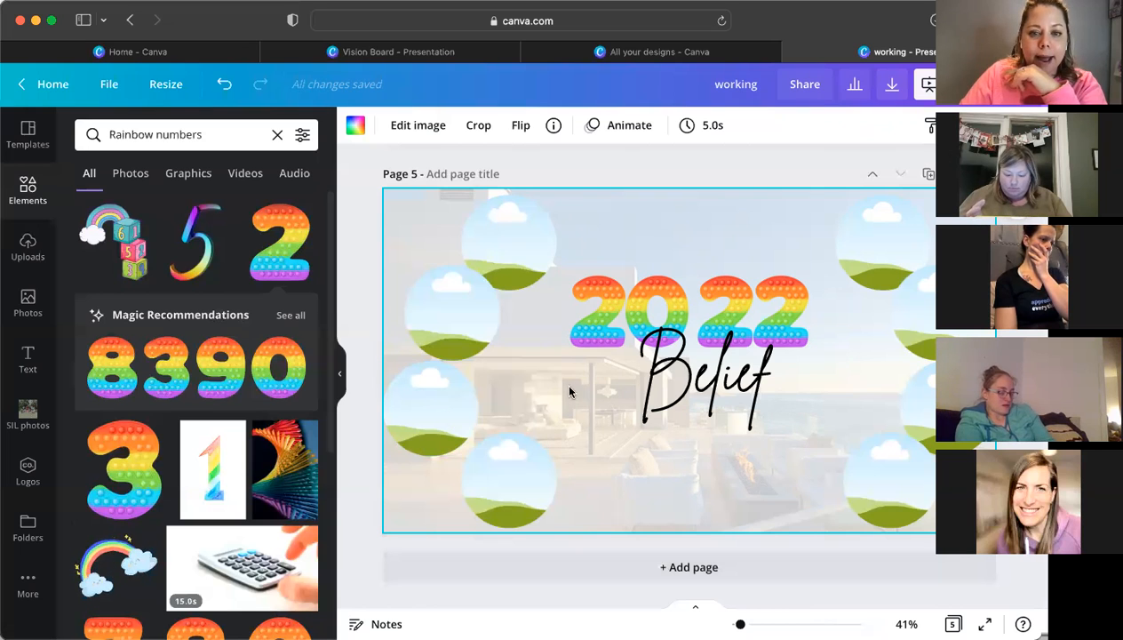
- Add the uploaded exercise bike photo to page 5 and remove its background
{"action": "left_click", "coordinate": [18, 260]}
{"action": "scroll", "coordinate": [213, 380], "scroll_direction": "down", "scroll_amount": 5}
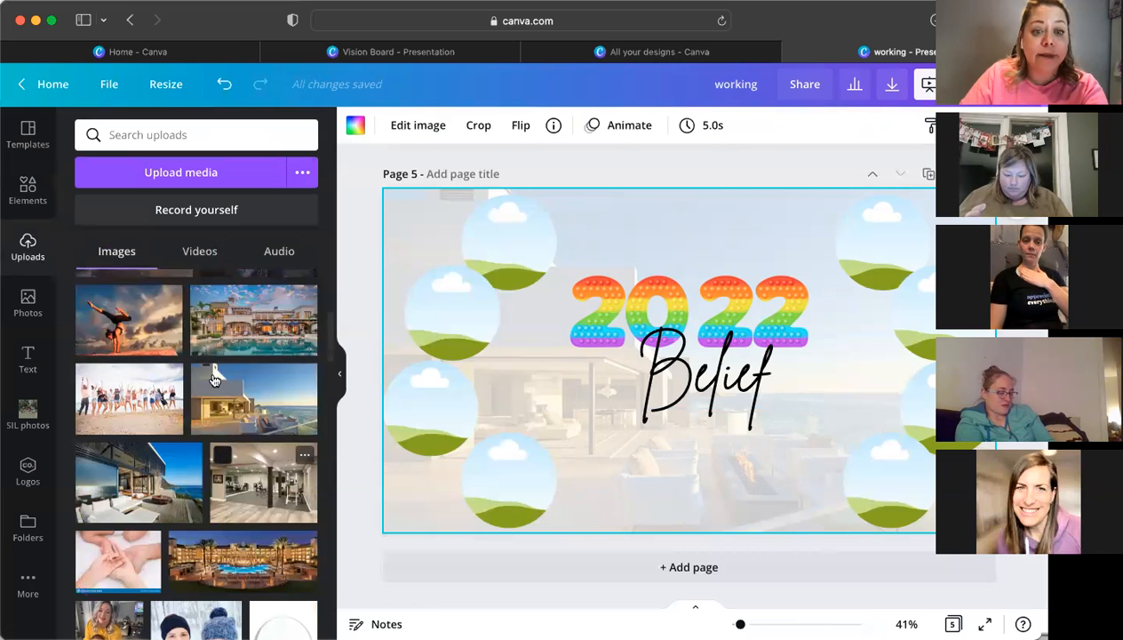
{"action": "scroll", "coordinate": [213, 380], "scroll_direction": "up", "scroll_amount": 3}
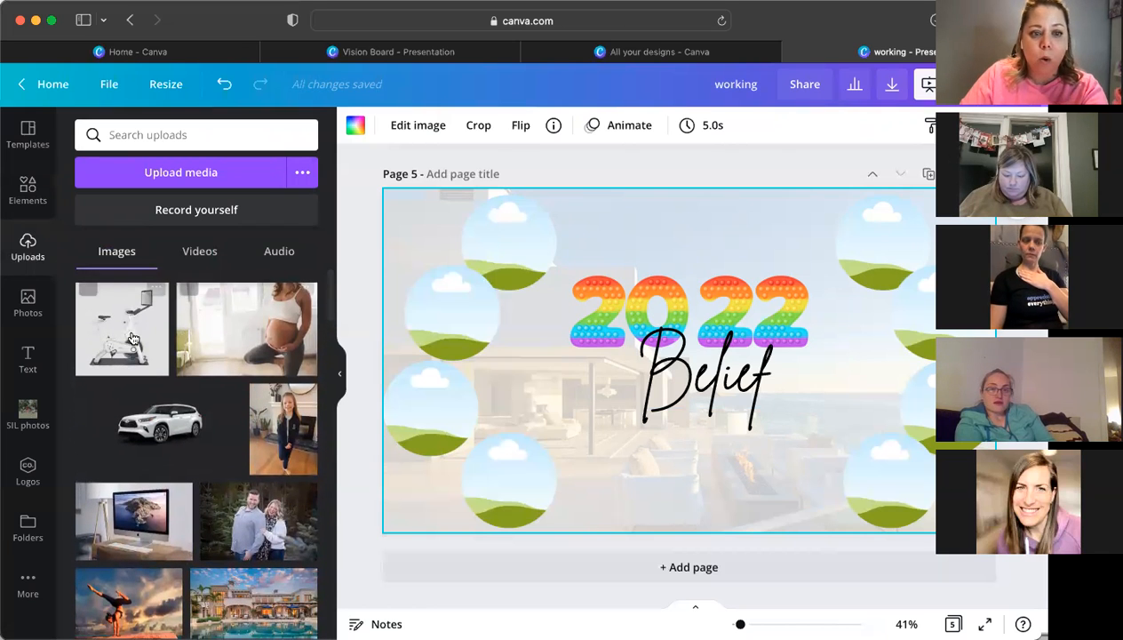
{"action": "left_click", "coordinate": [131, 338]}
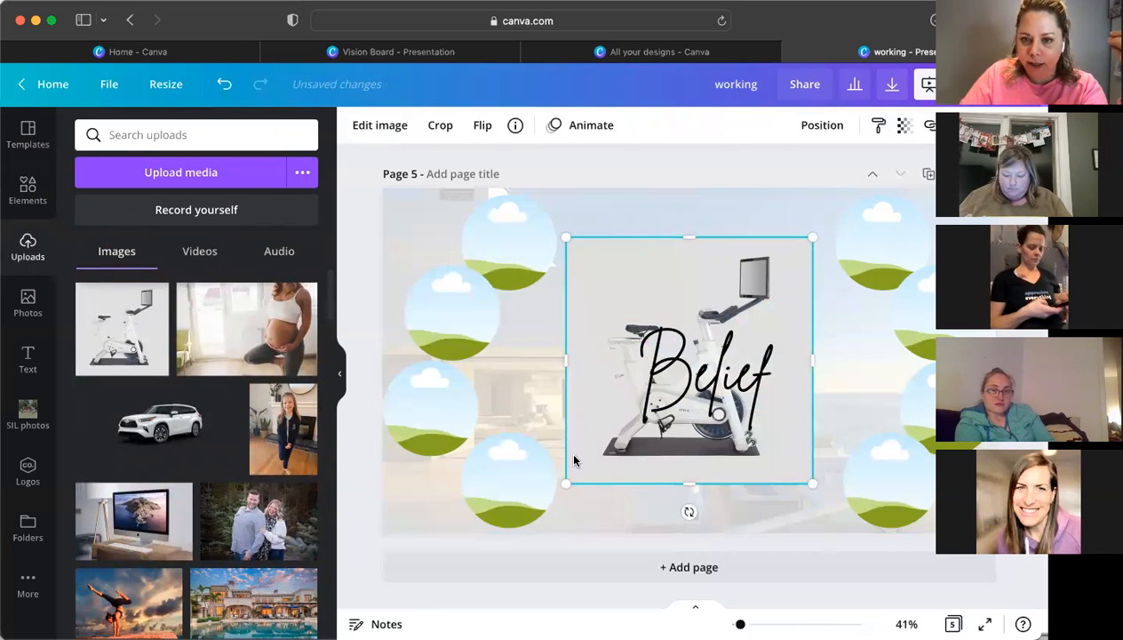
{"action": "left_click_drag", "start_coordinate": [596, 443], "coordinate": [618, 516]}
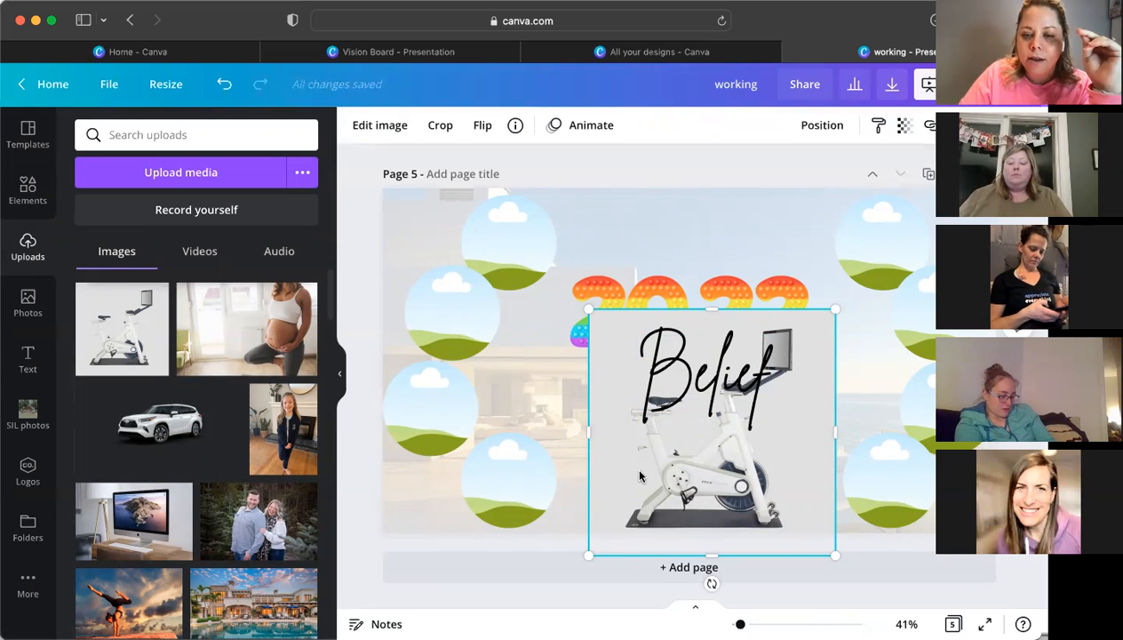
{"action": "left_click", "coordinate": [392, 133]}
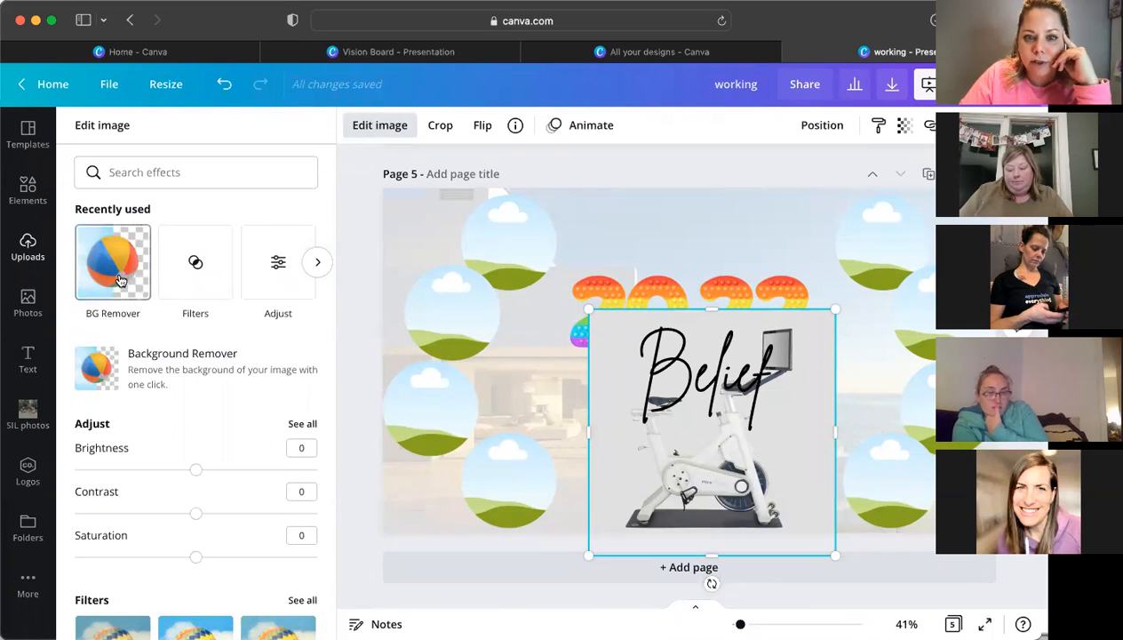
{"action": "left_click", "coordinate": [119, 281]}
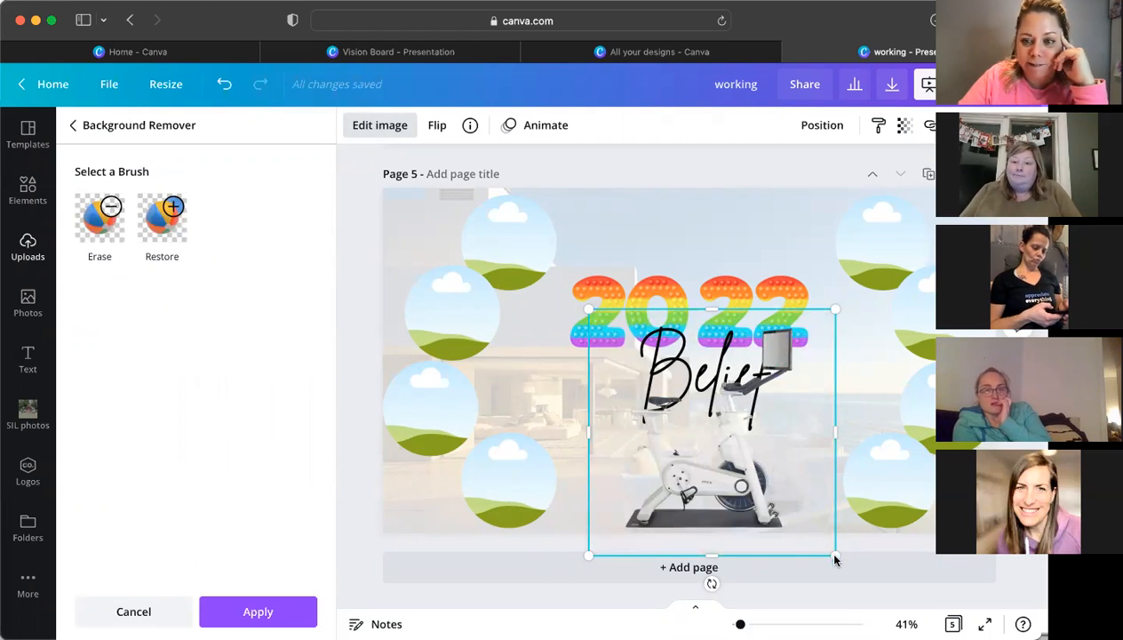
- Shrink the exercise bike and place it at the page's bottom edge, just beside the lowest circular frame on the left
{"action": "left_click_drag", "start_coordinate": [783, 539], "coordinate": [691, 480]}
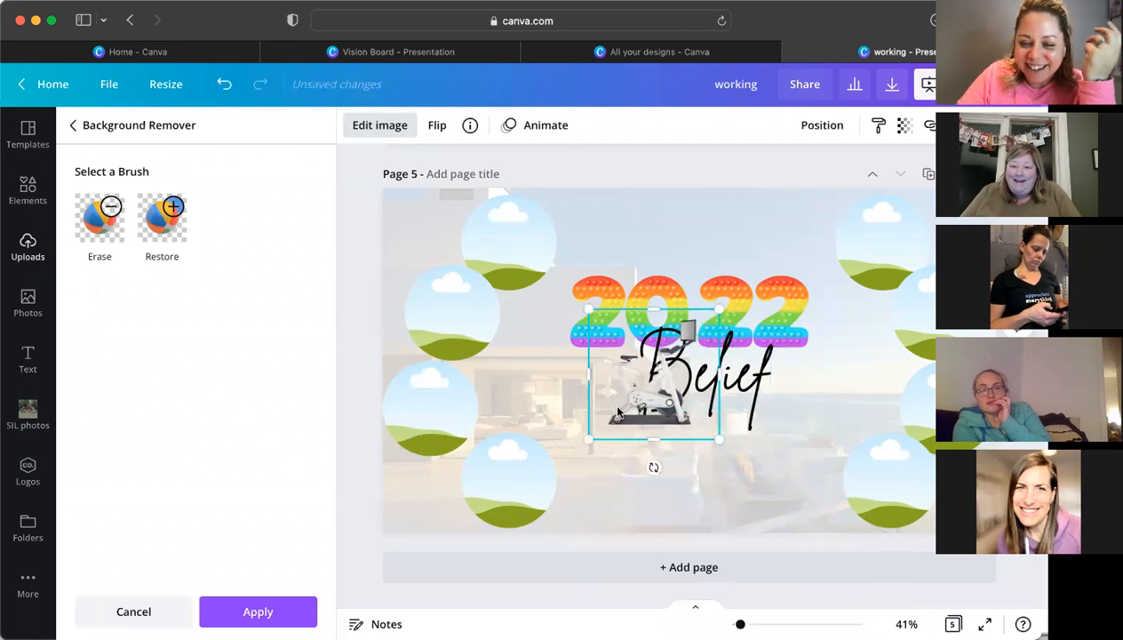
{"action": "left_click_drag", "start_coordinate": [597, 463], "coordinate": [564, 513]}
{"action": "left_click_drag", "start_coordinate": [664, 547], "coordinate": [649, 528]}
{"action": "left_click_drag", "start_coordinate": [594, 504], "coordinate": [594, 522]}
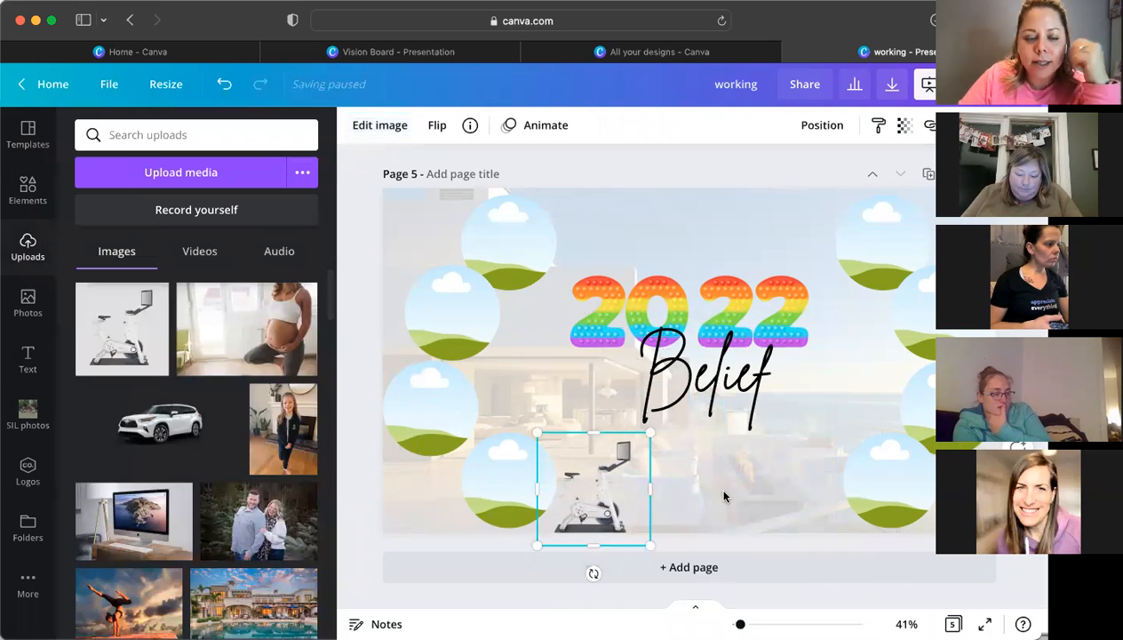
- Fill the second circular frame from the top on the page's left side with the uploaded photo of joined hands
{"action": "scroll", "coordinate": [138, 364], "scroll_direction": "down", "scroll_amount": 5}
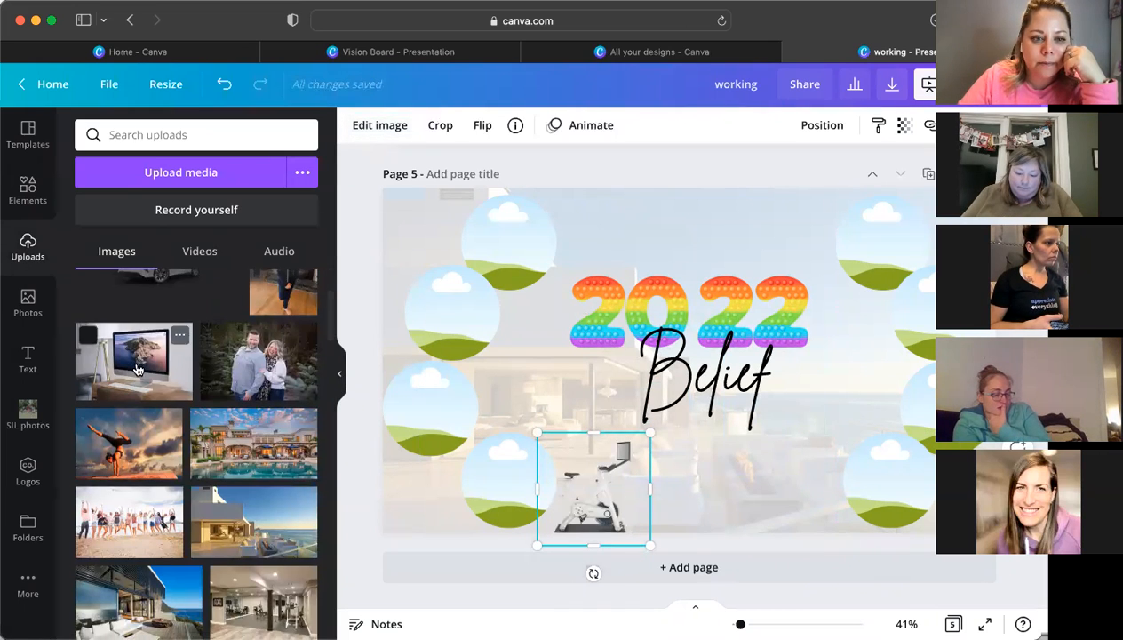
{"action": "scroll", "coordinate": [138, 370], "scroll_direction": "down", "scroll_amount": 3}
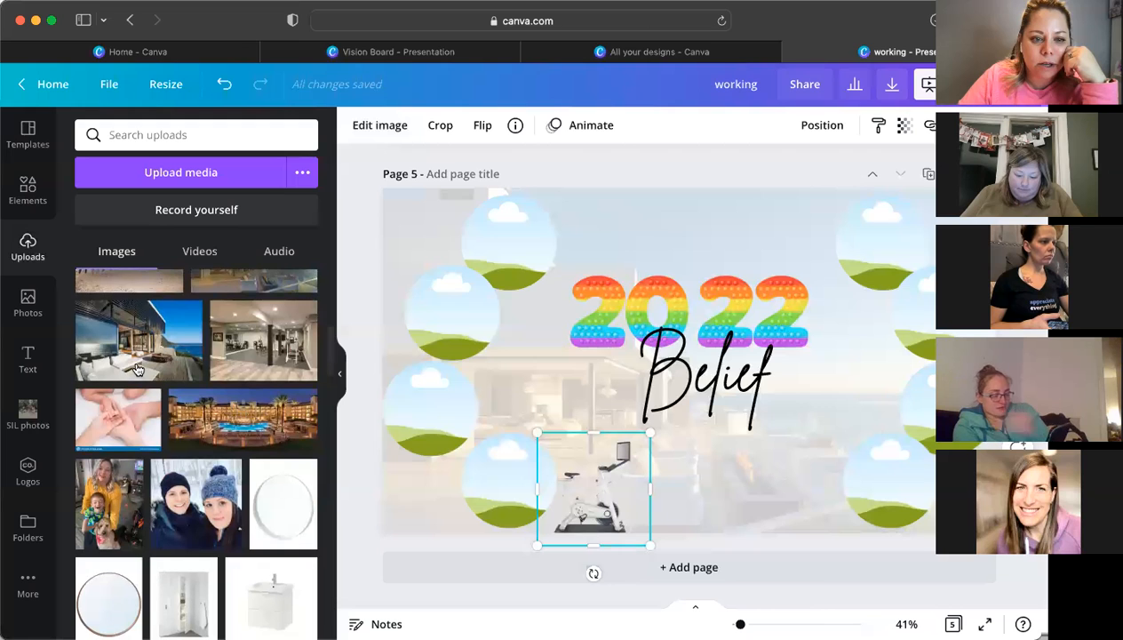
{"action": "scroll", "coordinate": [138, 370], "scroll_direction": "up", "scroll_amount": 4}
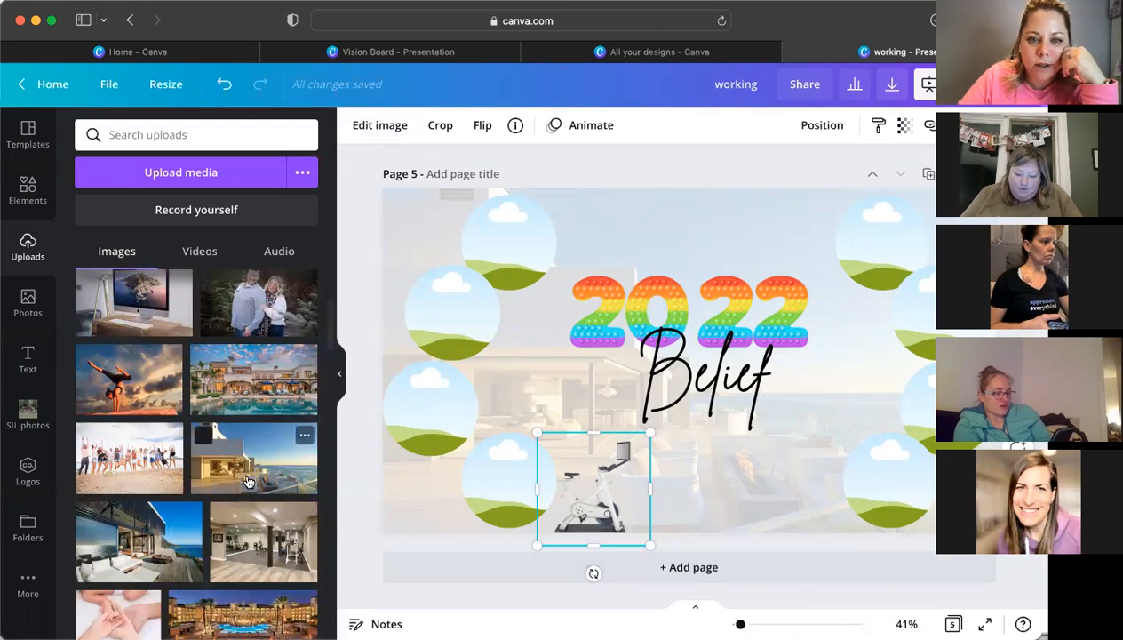
{"action": "scroll", "coordinate": [249, 481], "scroll_direction": "up", "scroll_amount": 1}
{"action": "scroll", "coordinate": [434, 334], "scroll_direction": "up", "scroll_amount": 5}
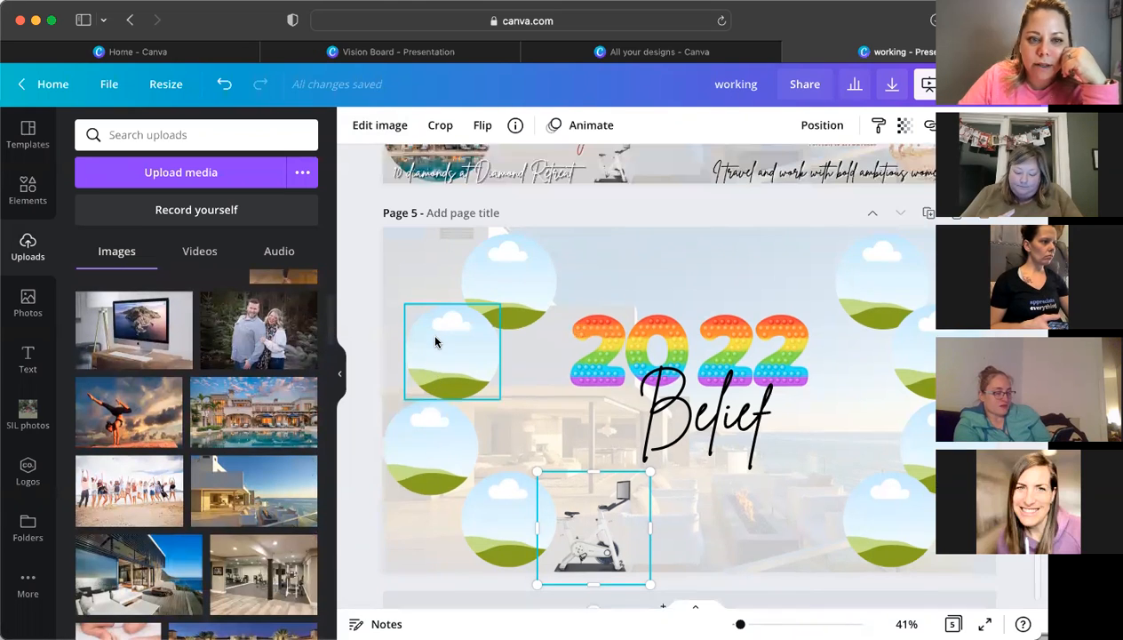
{"action": "scroll", "coordinate": [255, 312], "scroll_direction": "down", "scroll_amount": 10}
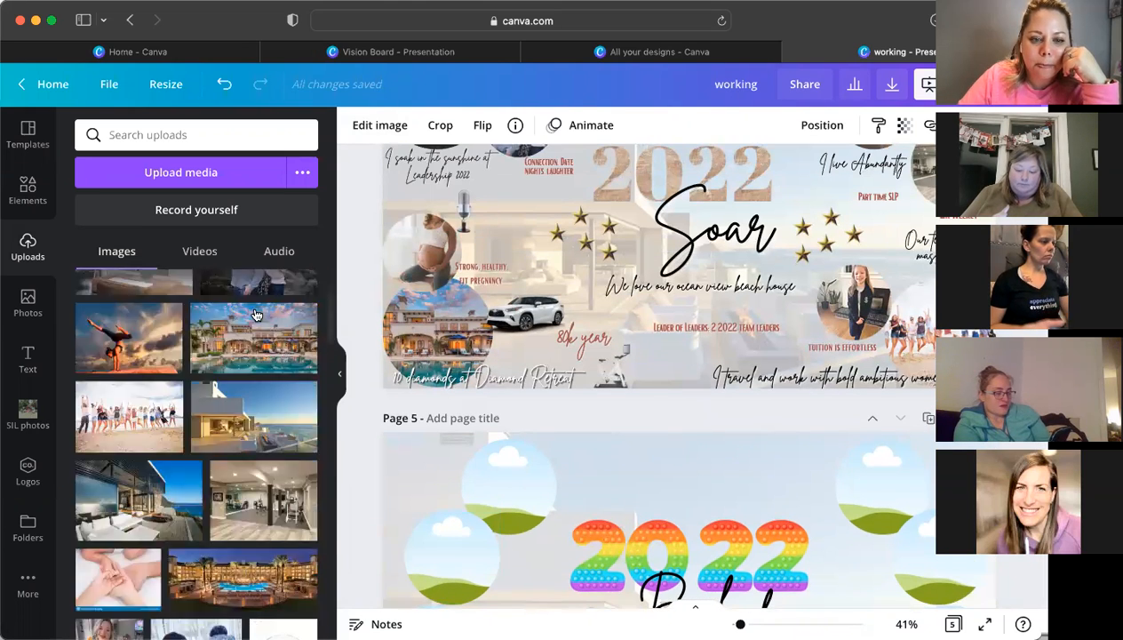
{"action": "scroll", "coordinate": [240, 320], "scroll_direction": "up", "scroll_amount": 2}
{"action": "scroll", "coordinate": [556, 461], "scroll_direction": "down", "scroll_amount": 5}
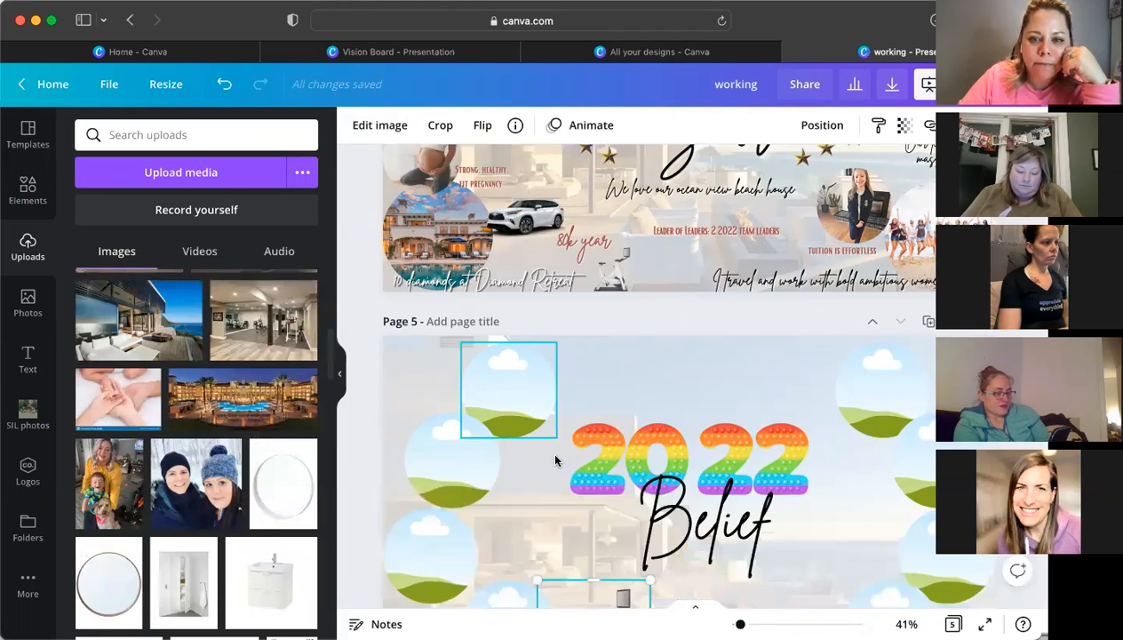
{"action": "left_click_drag", "start_coordinate": [133, 391], "coordinate": [437, 307]}
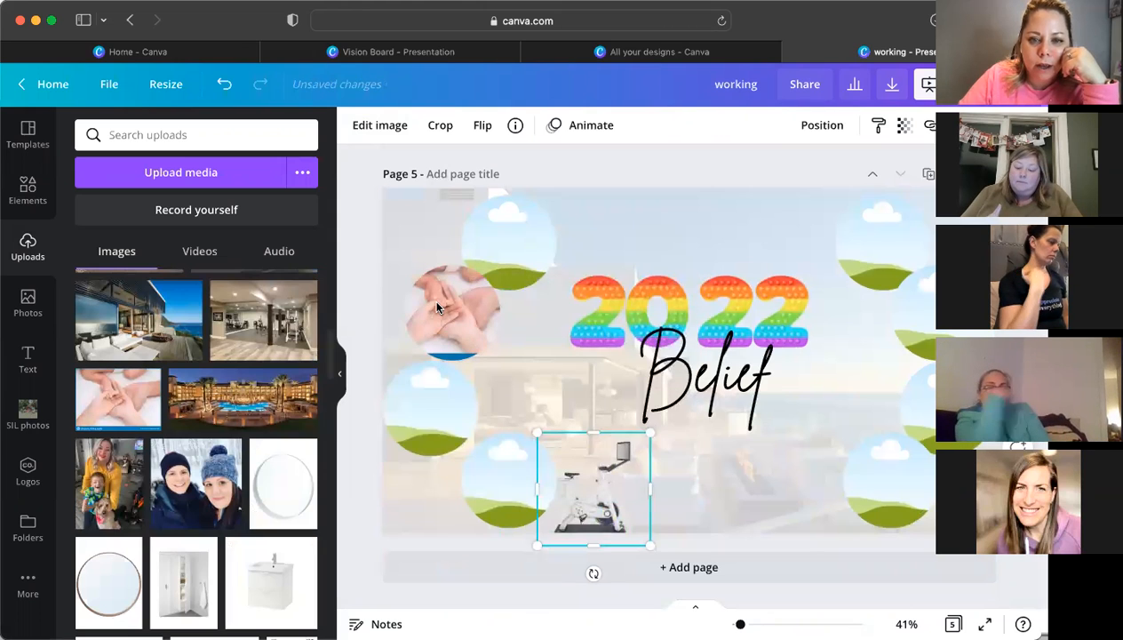
- Enlarge and reposition the hands photo inside its circular frame so the blue strip along its lower edge is cropped out
{"action": "double_click", "coordinate": [436, 307]}
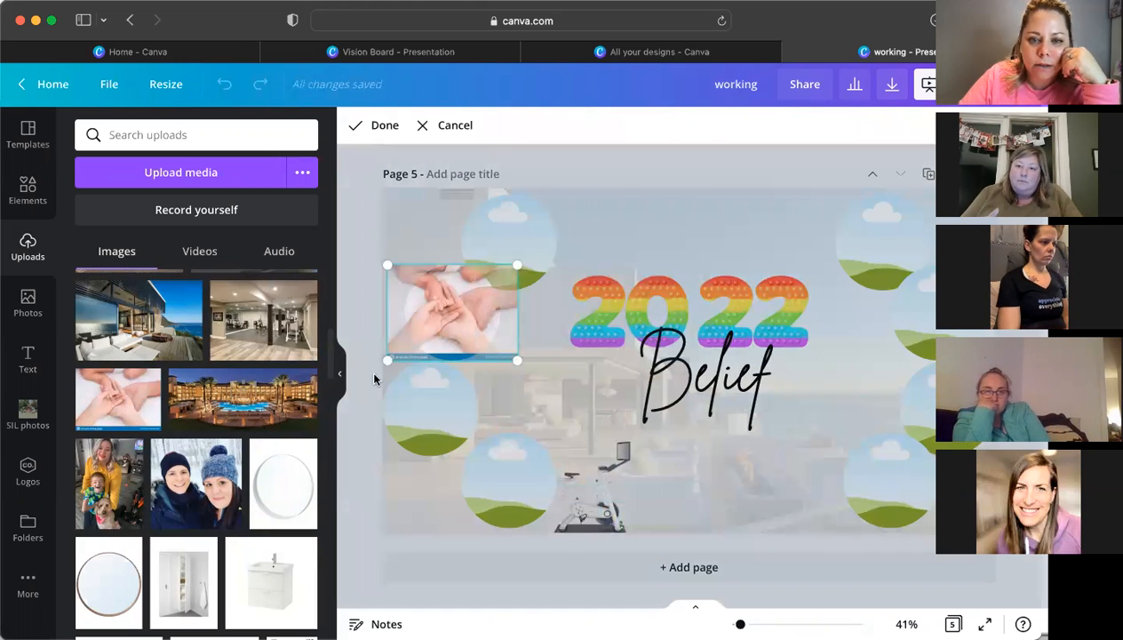
{"action": "left_click_drag", "start_coordinate": [373, 375], "coordinate": [368, 371]}
{"action": "left_click_drag", "start_coordinate": [458, 326], "coordinate": [478, 328]}
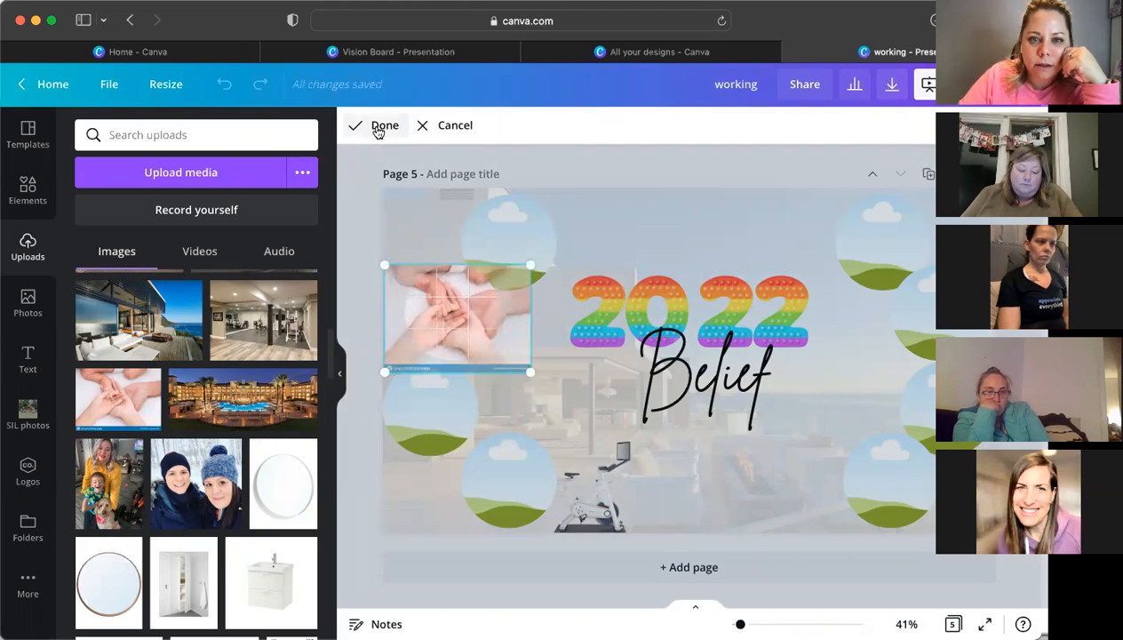
{"action": "left_click", "coordinate": [380, 126]}
{"action": "left_click", "coordinate": [558, 398]}
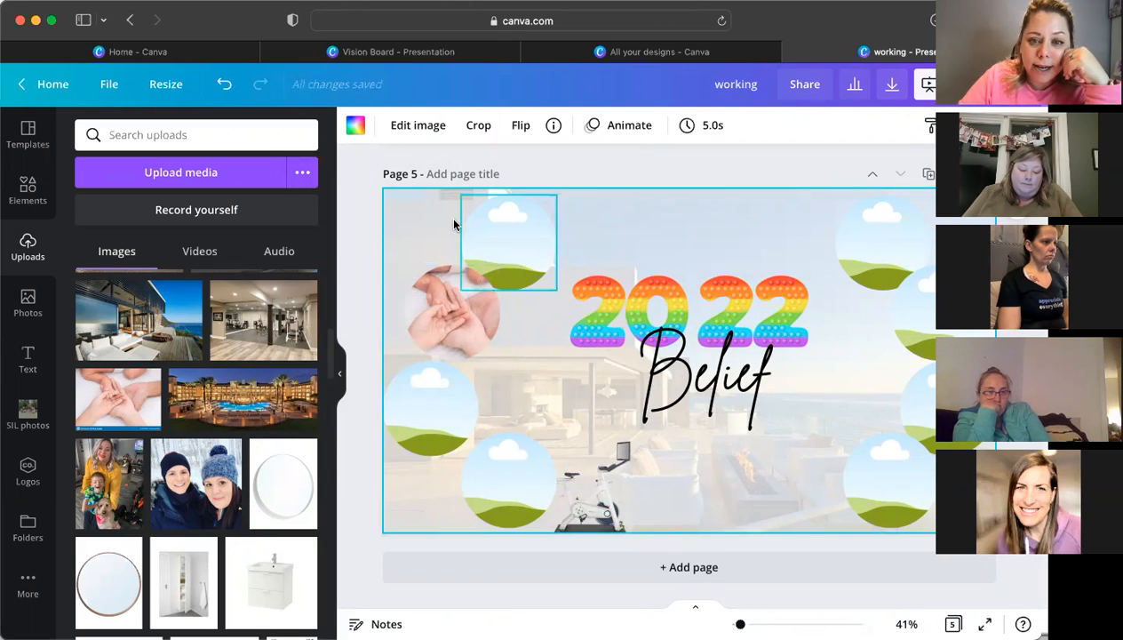
- Delete the hands photo from its circular frame, keeping the empty frame
{"action": "left_click", "coordinate": [441, 309]}
{"action": "key", "text": "Delete"}
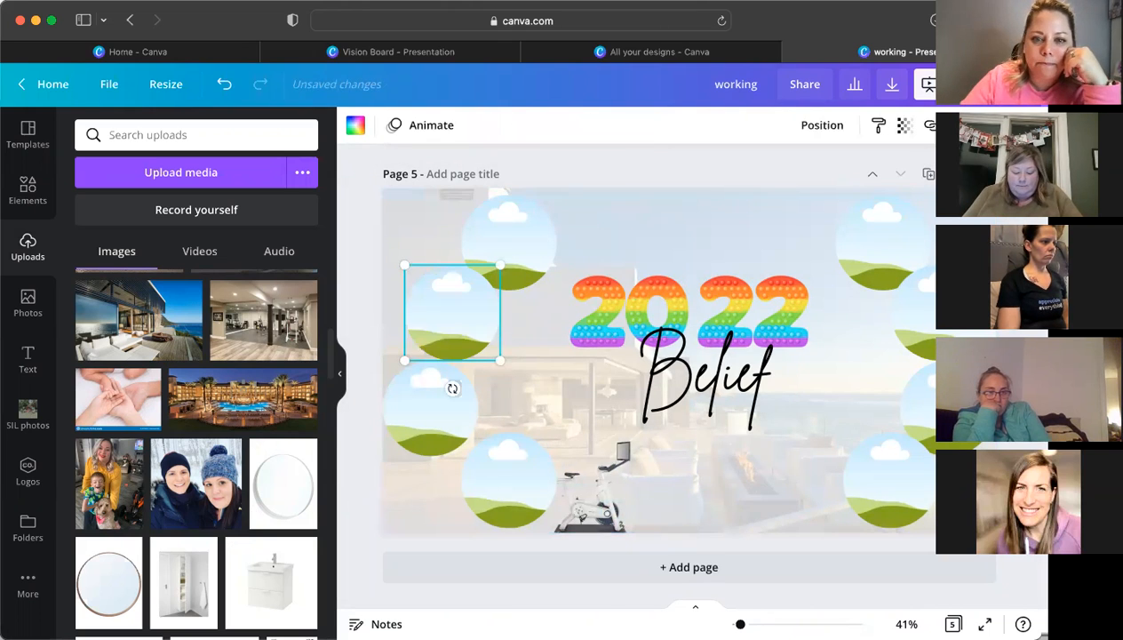
- Find a circular frame with a thin outline in the full frames collection and add it to the page
{"action": "left_click", "coordinate": [28, 188]}
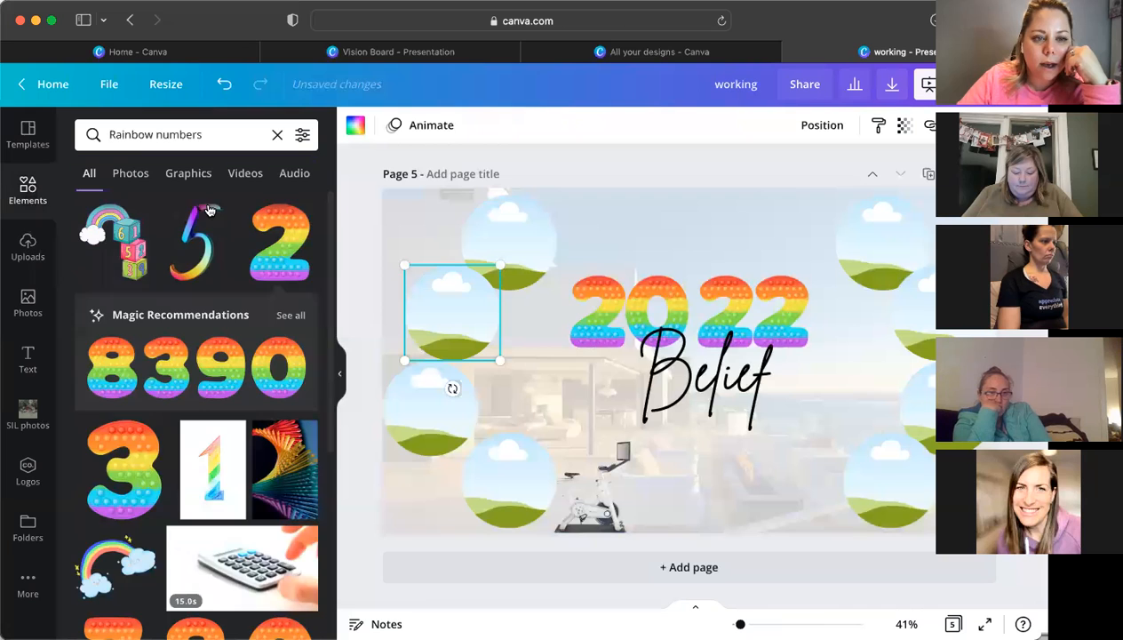
{"action": "scroll", "coordinate": [198, 293], "scroll_direction": "down", "scroll_amount": 1}
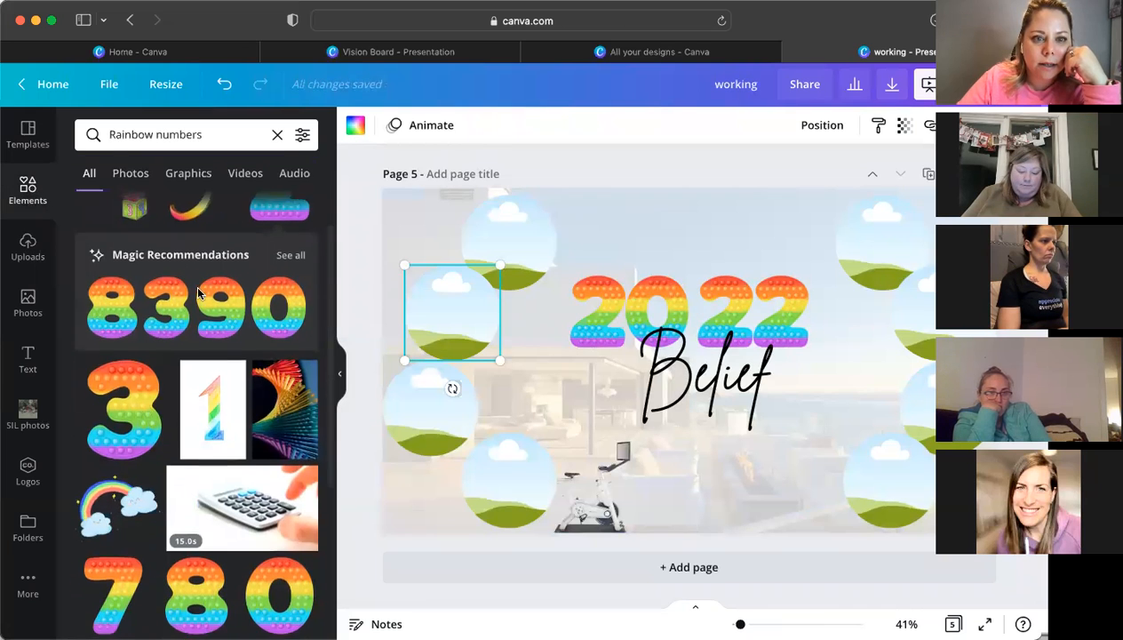
{"action": "left_click", "coordinate": [277, 134]}
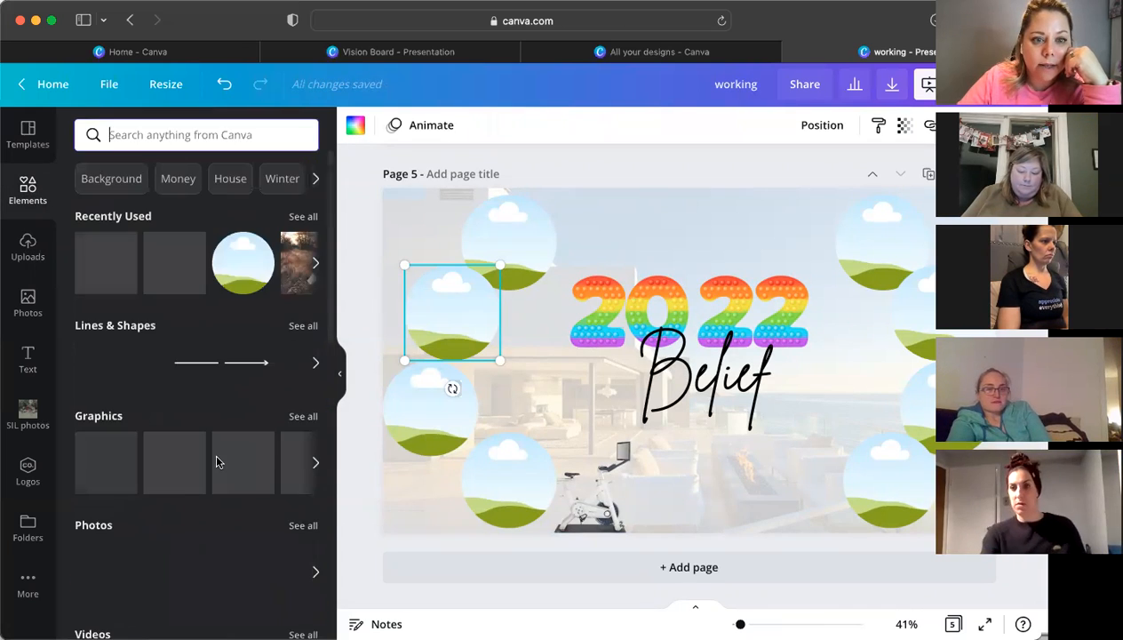
{"action": "scroll", "coordinate": [205, 400], "scroll_direction": "down", "scroll_amount": 6}
{"action": "scroll", "coordinate": [195, 329], "scroll_direction": "down", "scroll_amount": 3}
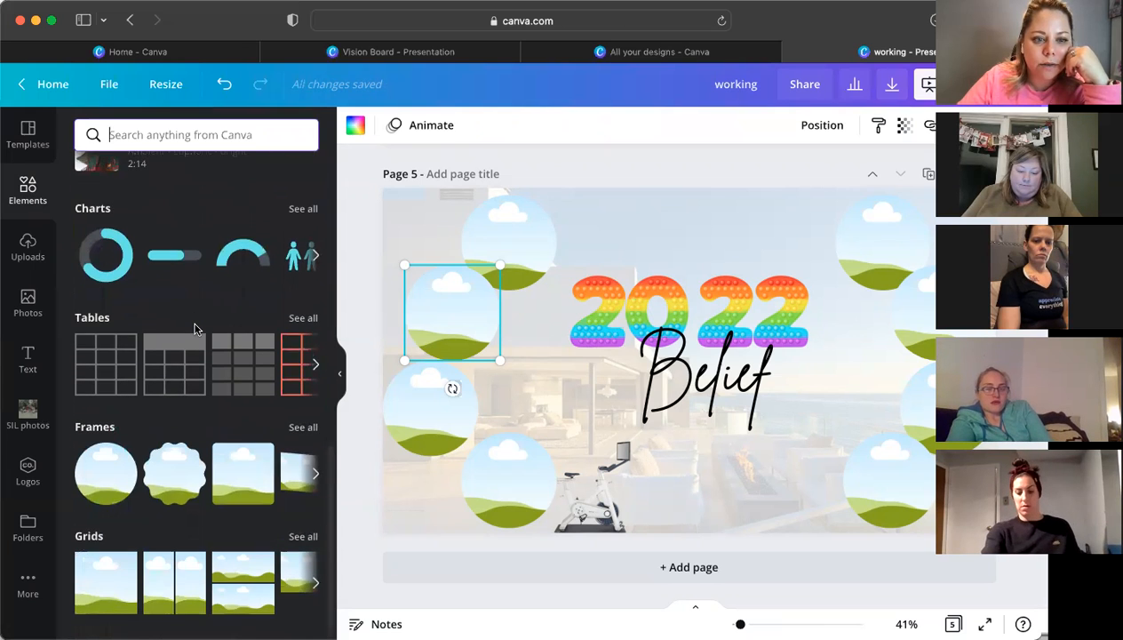
{"action": "left_click", "coordinate": [296, 431]}
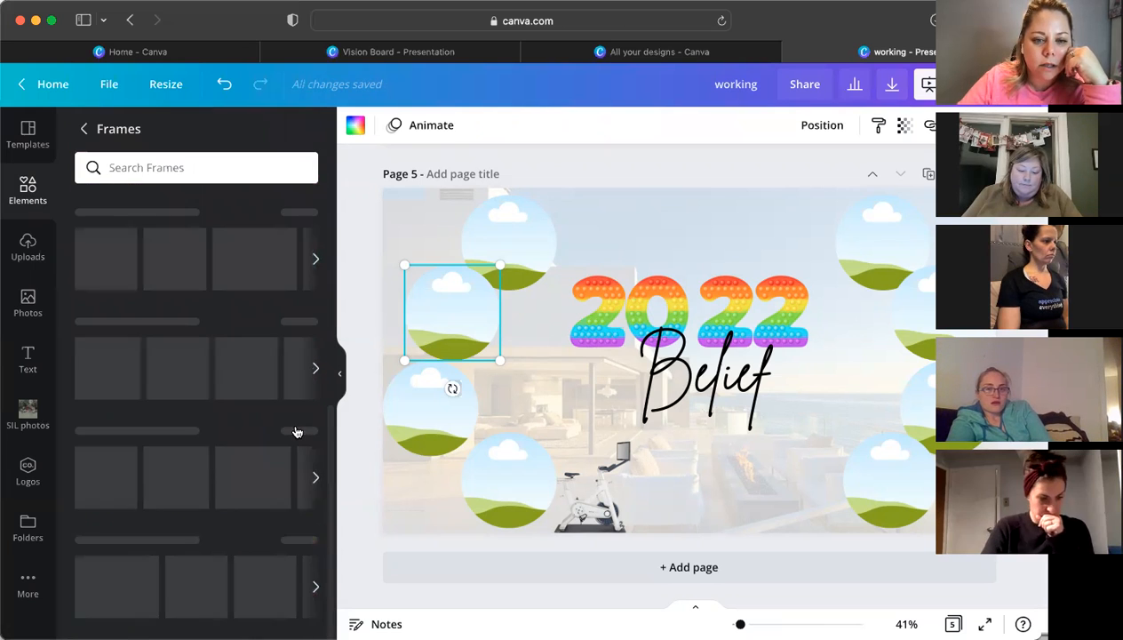
{"action": "scroll", "coordinate": [238, 436], "scroll_direction": "down", "scroll_amount": 4}
{"action": "scroll", "coordinate": [238, 433], "scroll_direction": "down", "scroll_amount": 3}
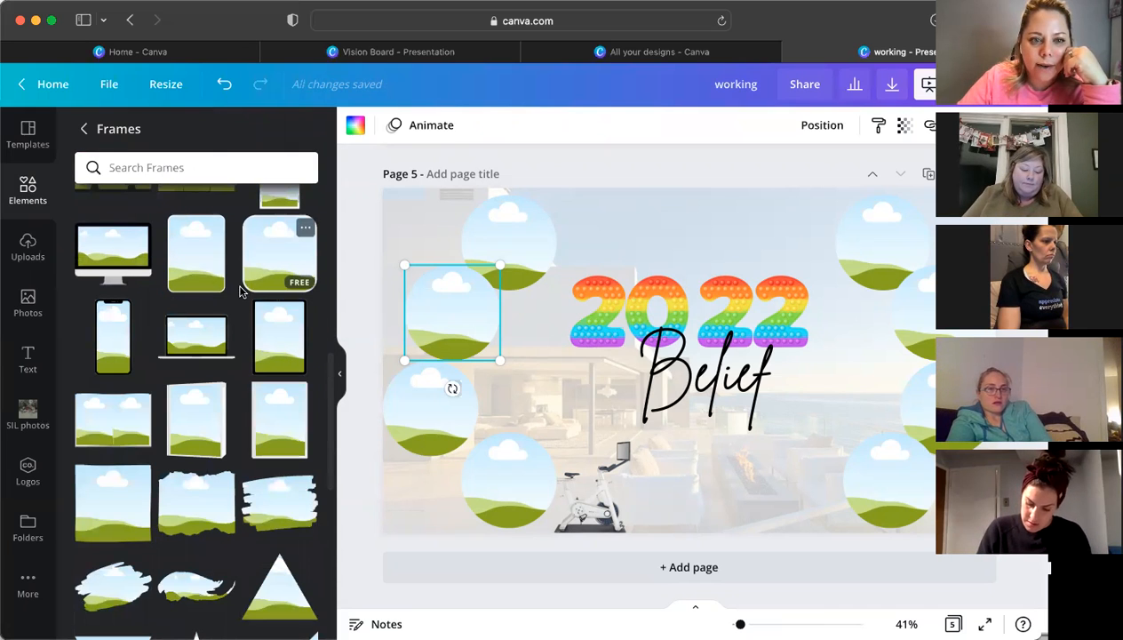
{"action": "scroll", "coordinate": [236, 442], "scroll_direction": "down", "scroll_amount": 5}
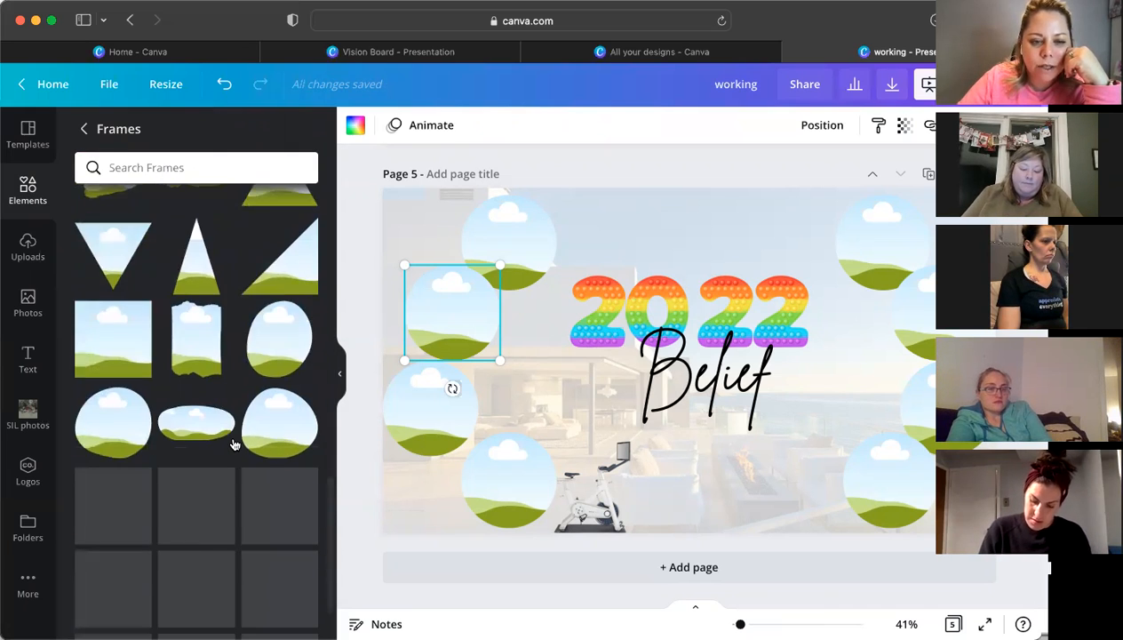
{"action": "scroll", "coordinate": [234, 445], "scroll_direction": "down", "scroll_amount": 2}
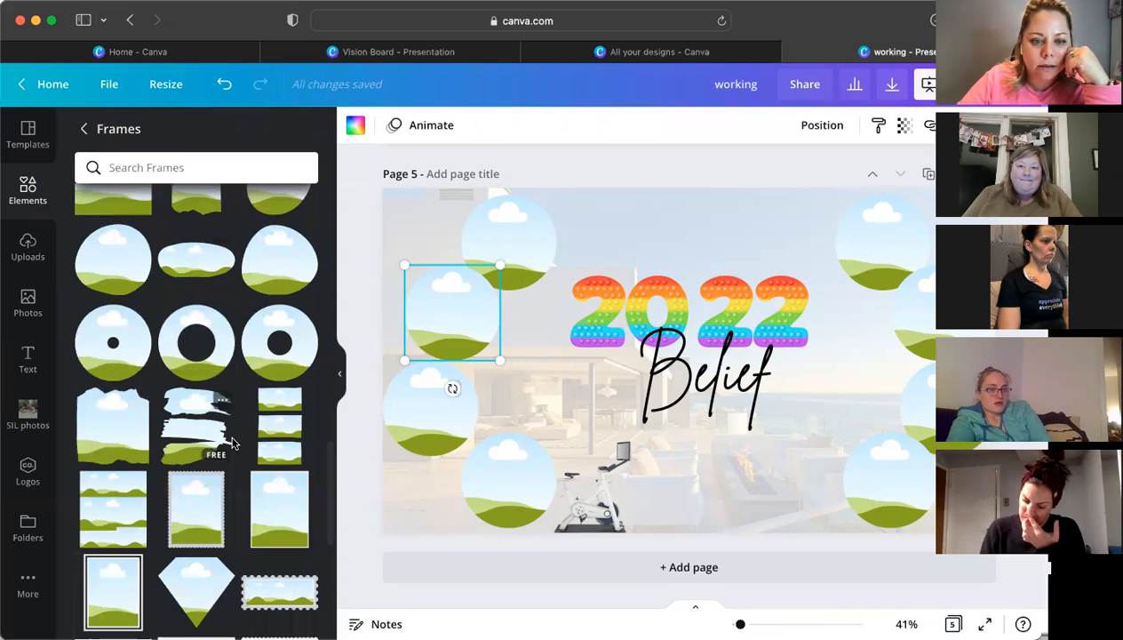
{"action": "scroll", "coordinate": [233, 441], "scroll_direction": "down", "scroll_amount": 5}
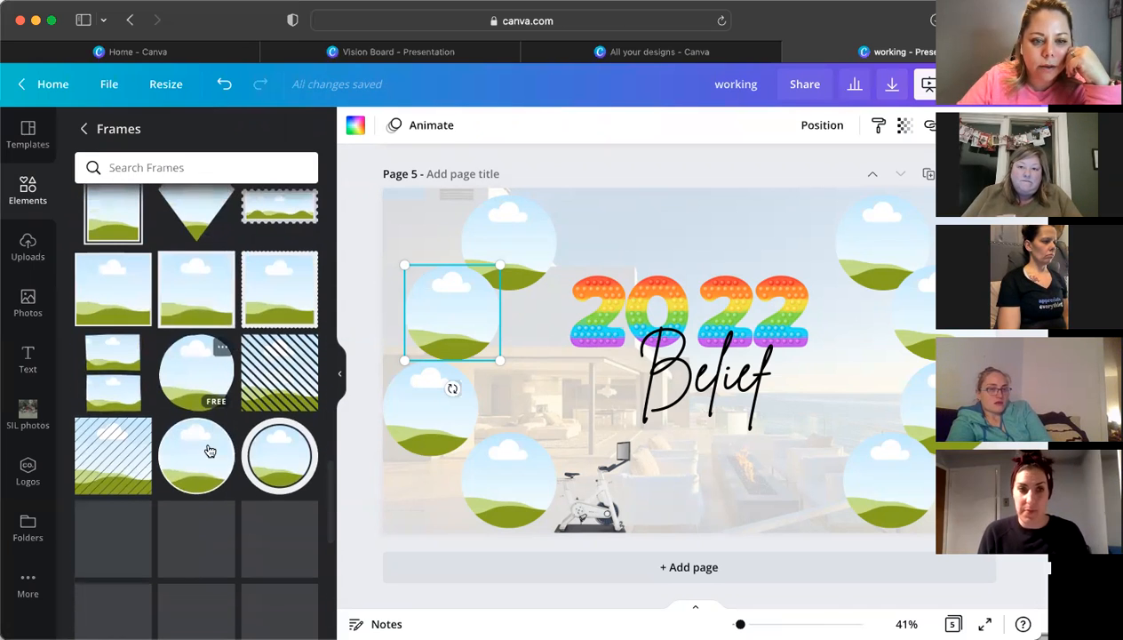
{"action": "left_click", "coordinate": [196, 466]}
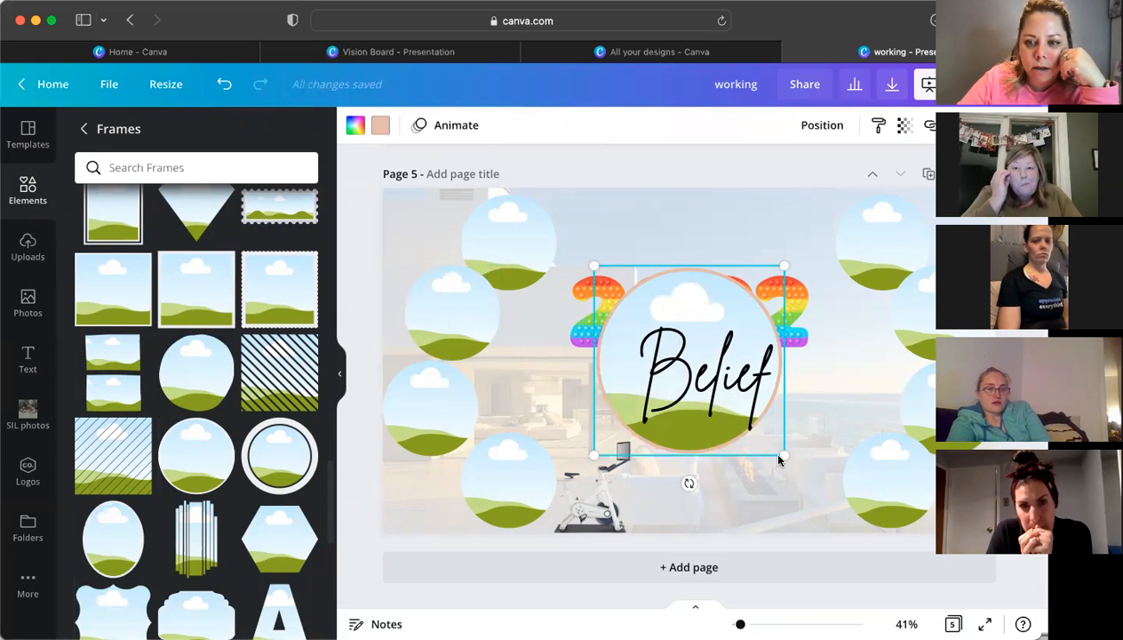
- Shrink the outlined circular frame to about the other circles' size and place it above 2022, beside the upper-left circle
{"action": "left_click_drag", "start_coordinate": [784, 455], "coordinate": [684, 396]}
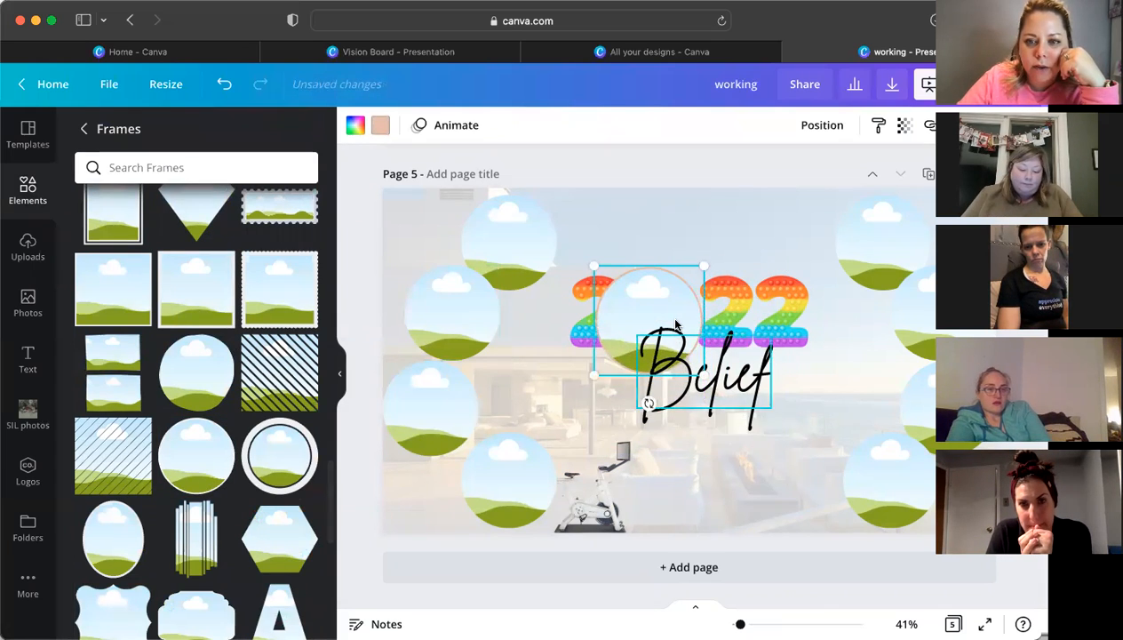
{"action": "left_click_drag", "start_coordinate": [670, 307], "coordinate": [626, 244]}
{"action": "left_click_drag", "start_coordinate": [657, 296], "coordinate": [645, 290]}
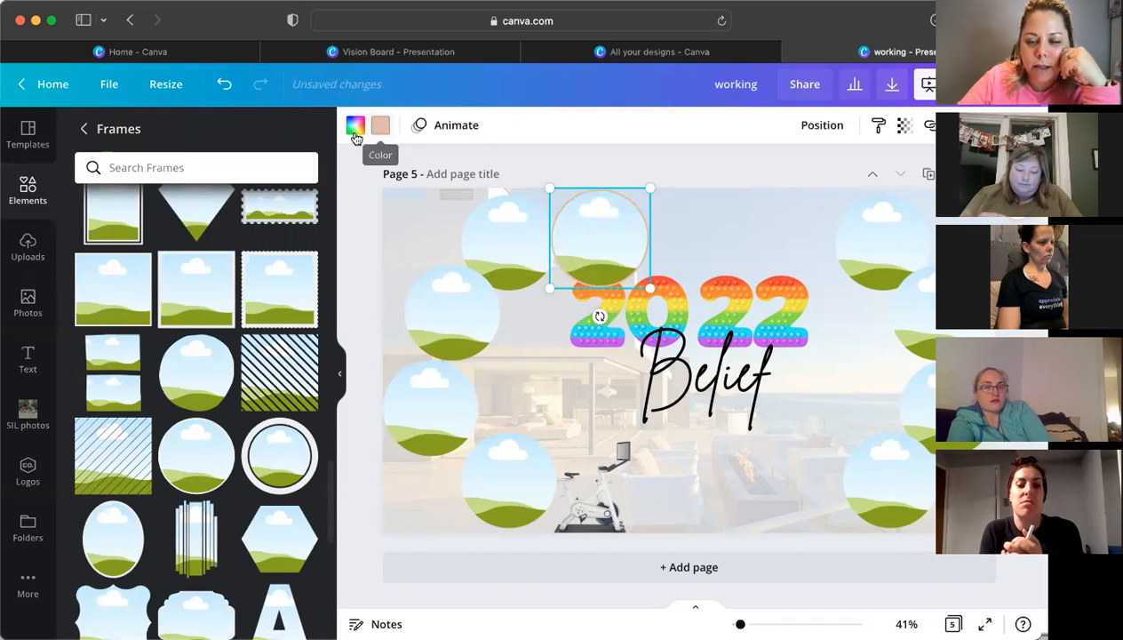
{"action": "left_click", "coordinate": [724, 223]}
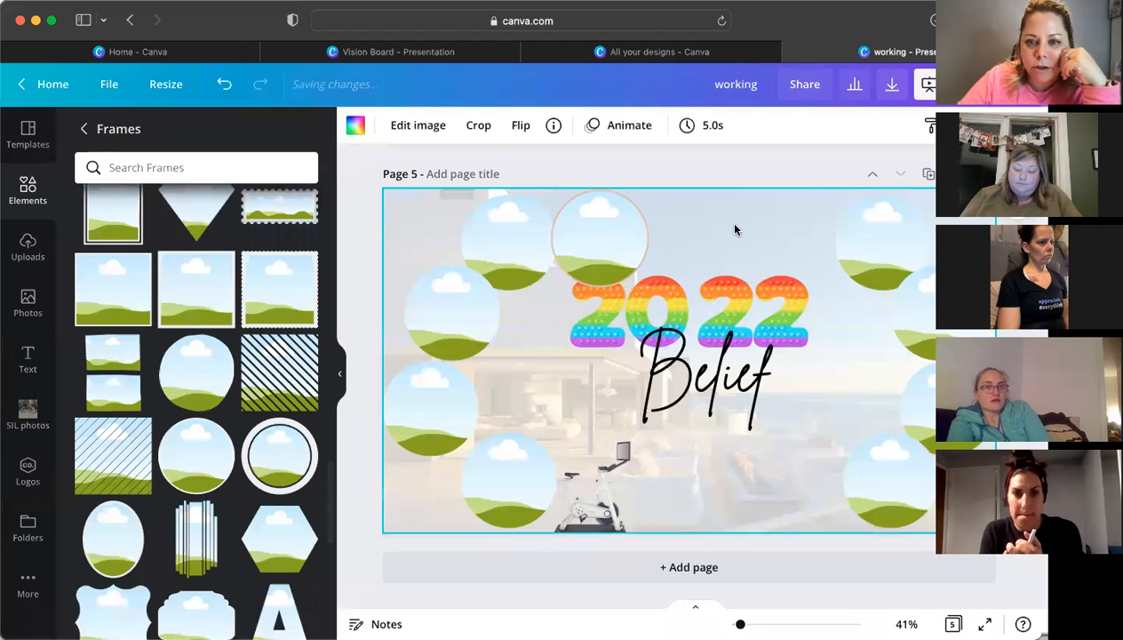
- Recolor the new circular frame's outline dark gray and delete that frame from the page
{"action": "left_click", "coordinate": [617, 235]}
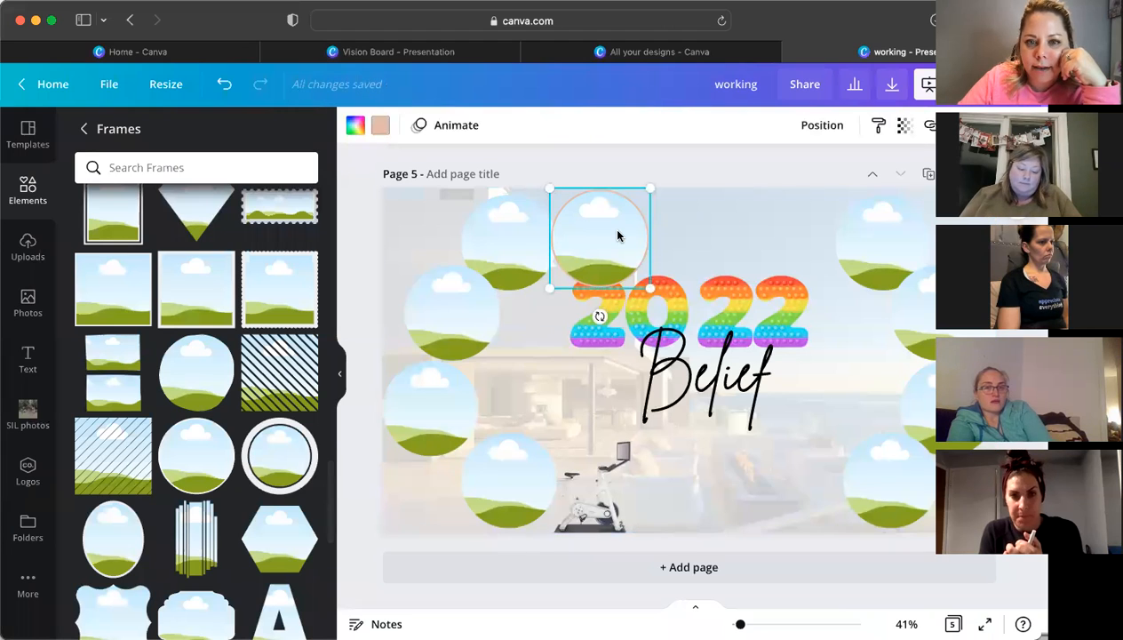
{"action": "left_click", "coordinate": [381, 127]}
{"action": "left_click", "coordinate": [175, 250]}
{"action": "left_click", "coordinate": [133, 359]}
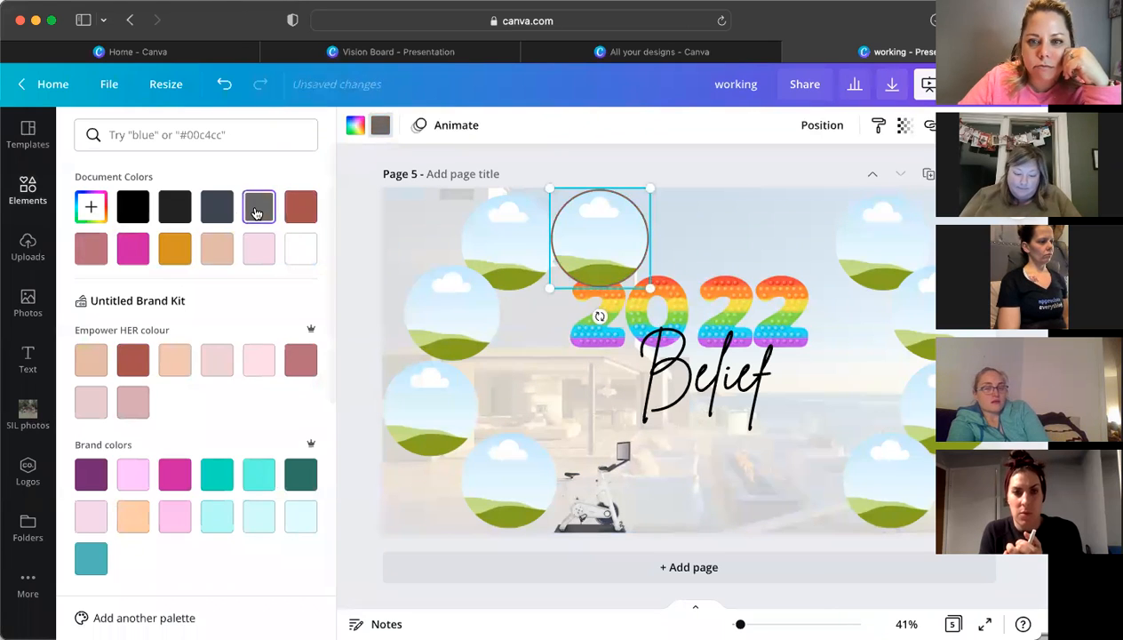
{"action": "left_click", "coordinate": [686, 255]}
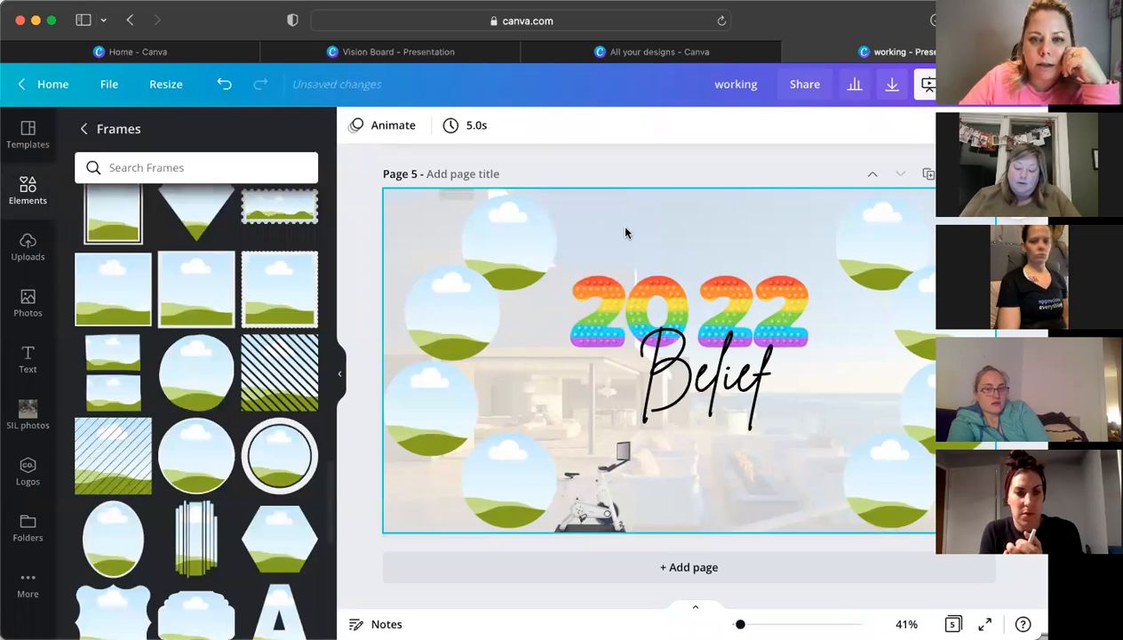
- Compare the text styling of "Belief" with the handwritten captions on the finished vision board page before it
{"action": "left_click", "coordinate": [686, 371]}
{"action": "left_click", "coordinate": [685, 372]}
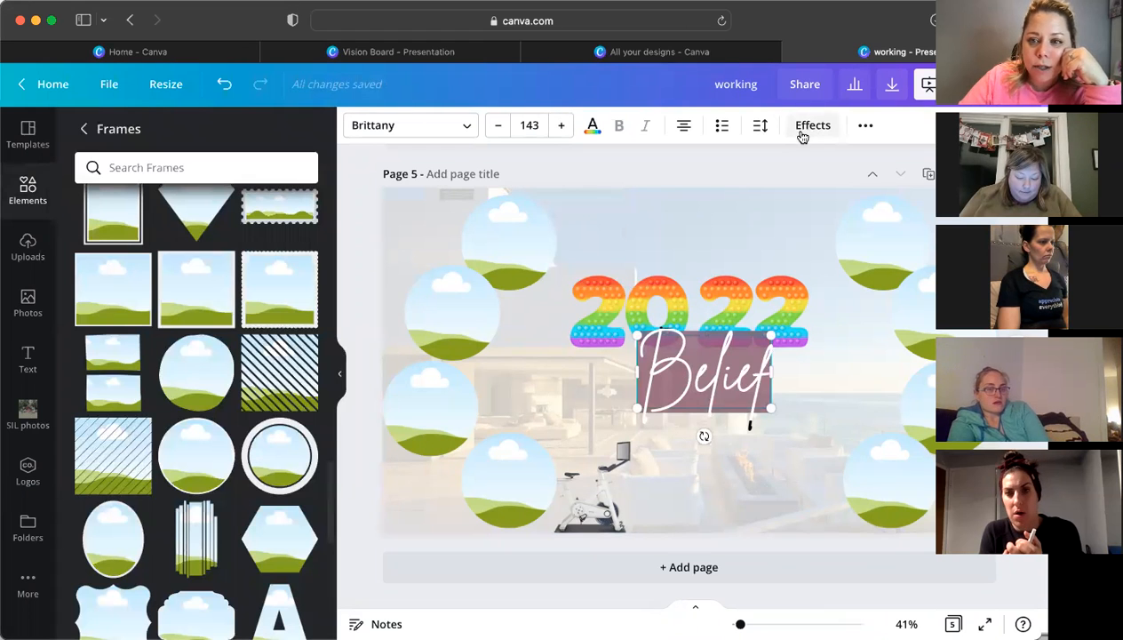
{"action": "scroll", "coordinate": [753, 261], "scroll_direction": "up", "scroll_amount": 5}
{"action": "left_click", "coordinate": [452, 266]}
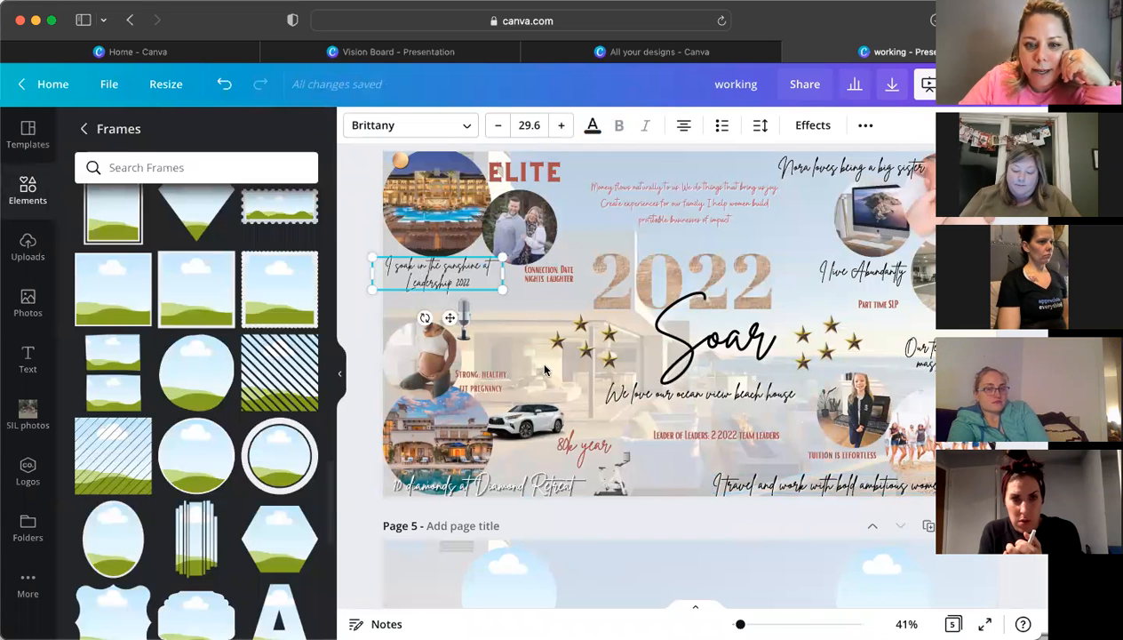
{"action": "left_click", "coordinate": [493, 480]}
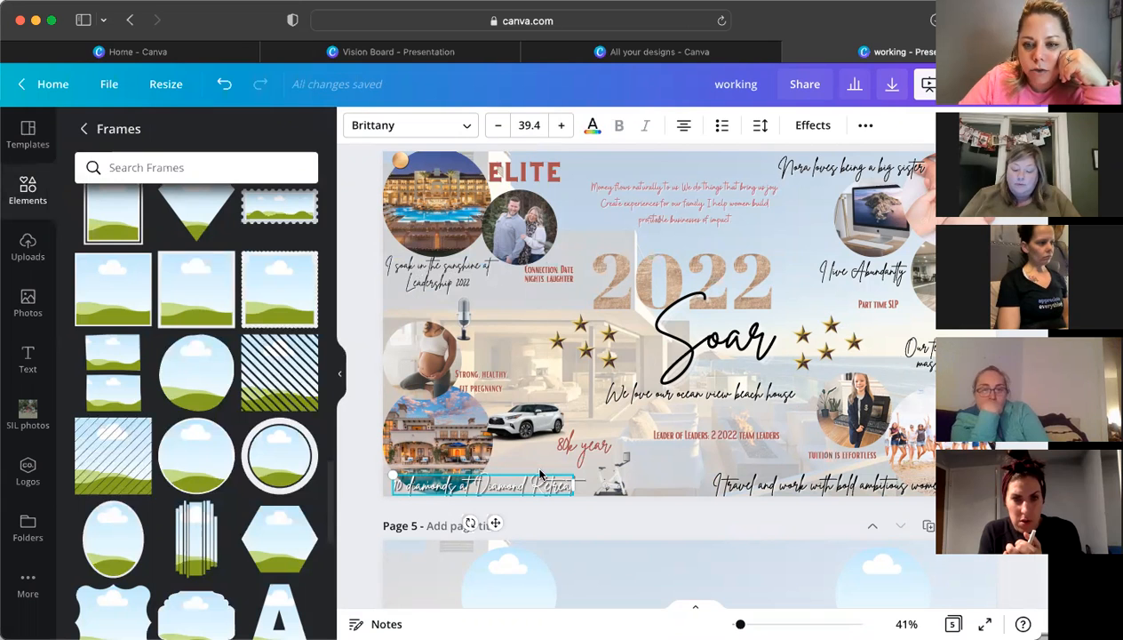
{"action": "scroll", "coordinate": [711, 427], "scroll_direction": "down", "scroll_amount": 5}
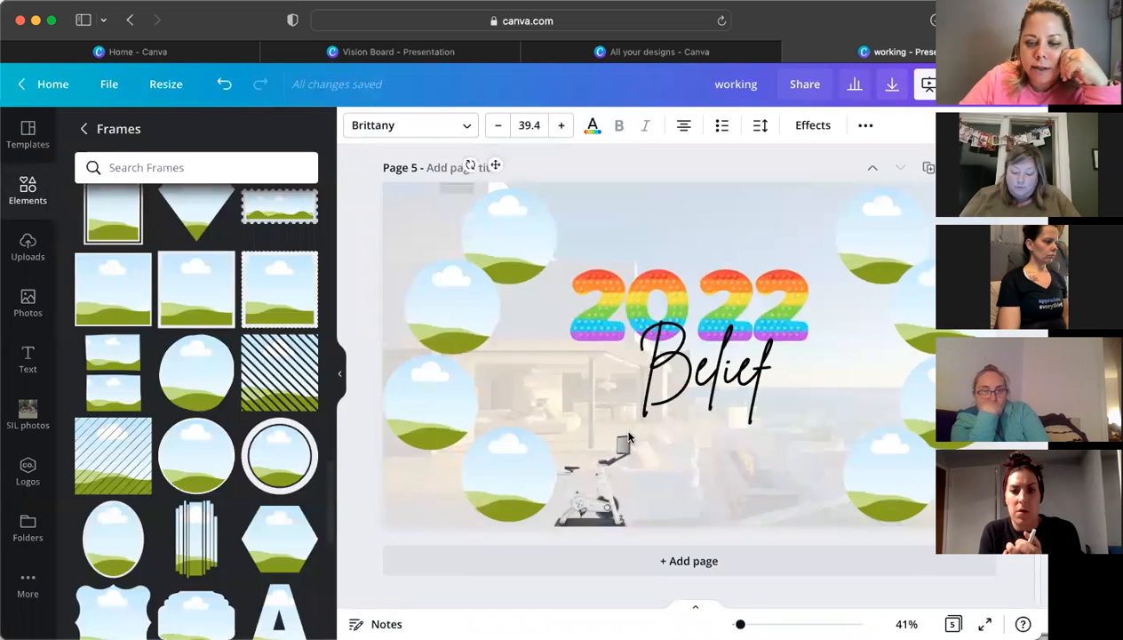
- Apply the Echo text effect to "Belief" and set the effect color to white
{"action": "left_click", "coordinate": [713, 367]}
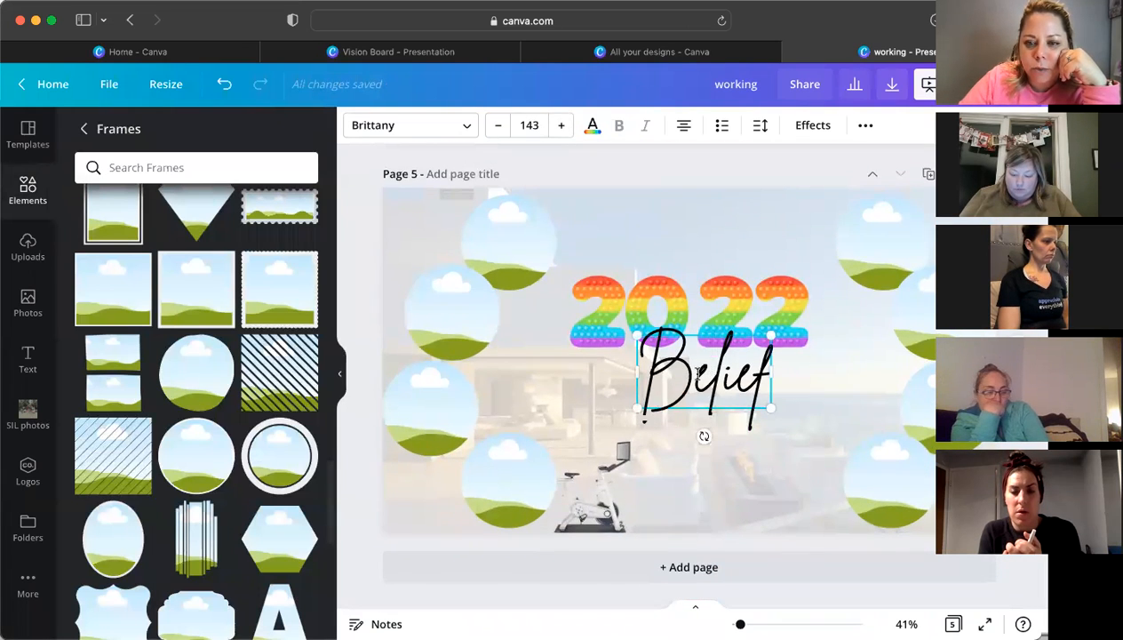
{"action": "double_click", "coordinate": [698, 373]}
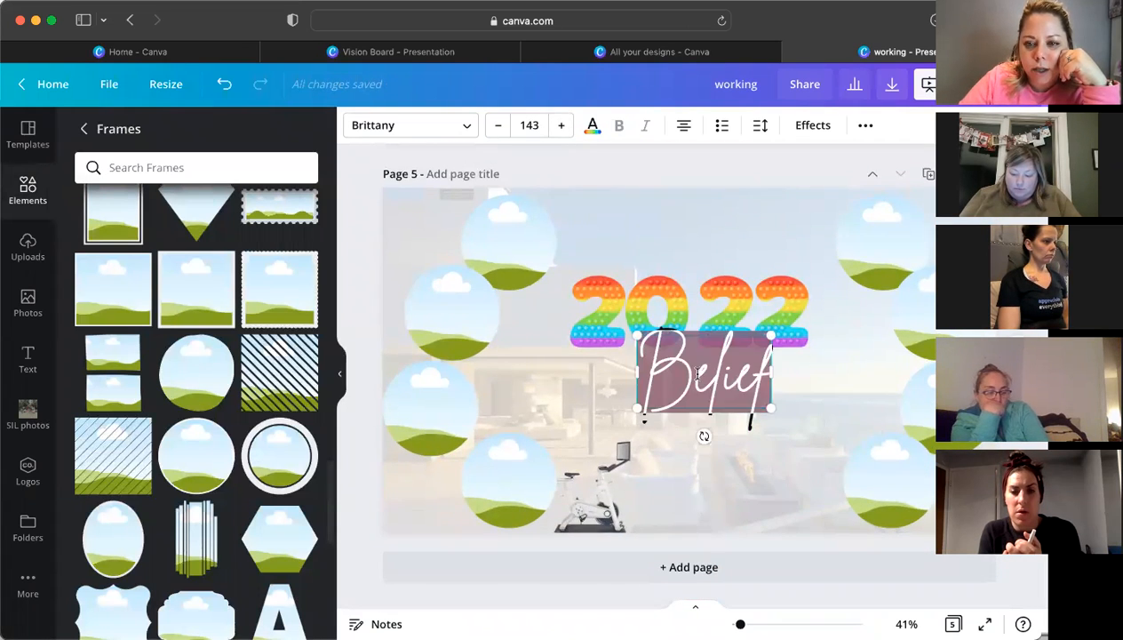
{"action": "left_click", "coordinate": [813, 127]}
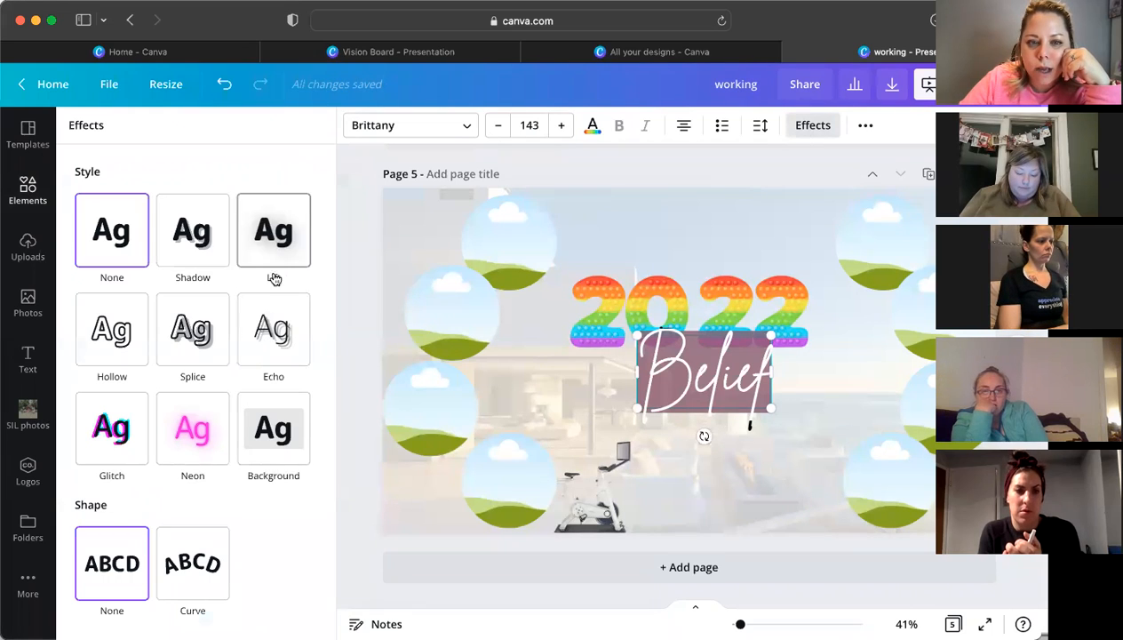
{"action": "left_click", "coordinate": [278, 325]}
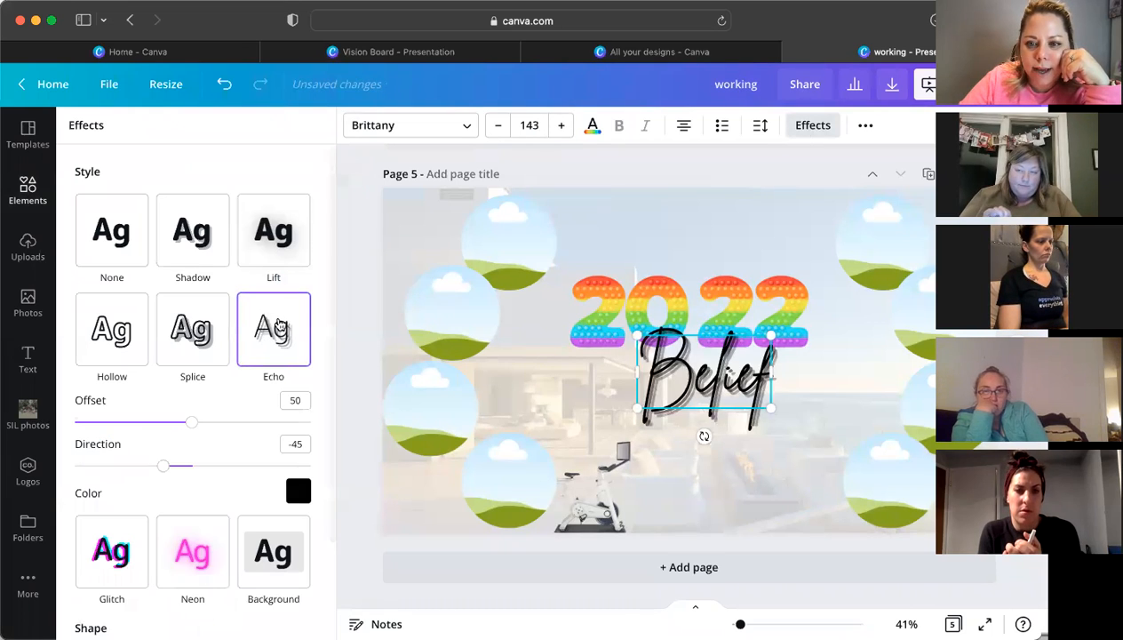
{"action": "scroll", "coordinate": [209, 476], "scroll_direction": "down", "scroll_amount": 2}
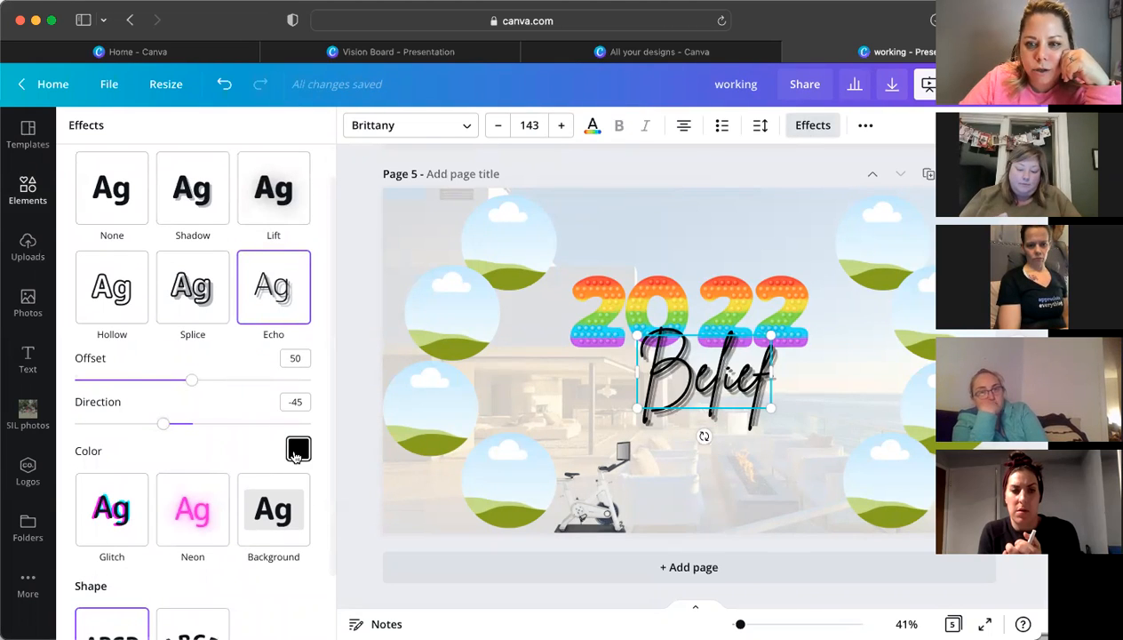
{"action": "left_click", "coordinate": [298, 451]}
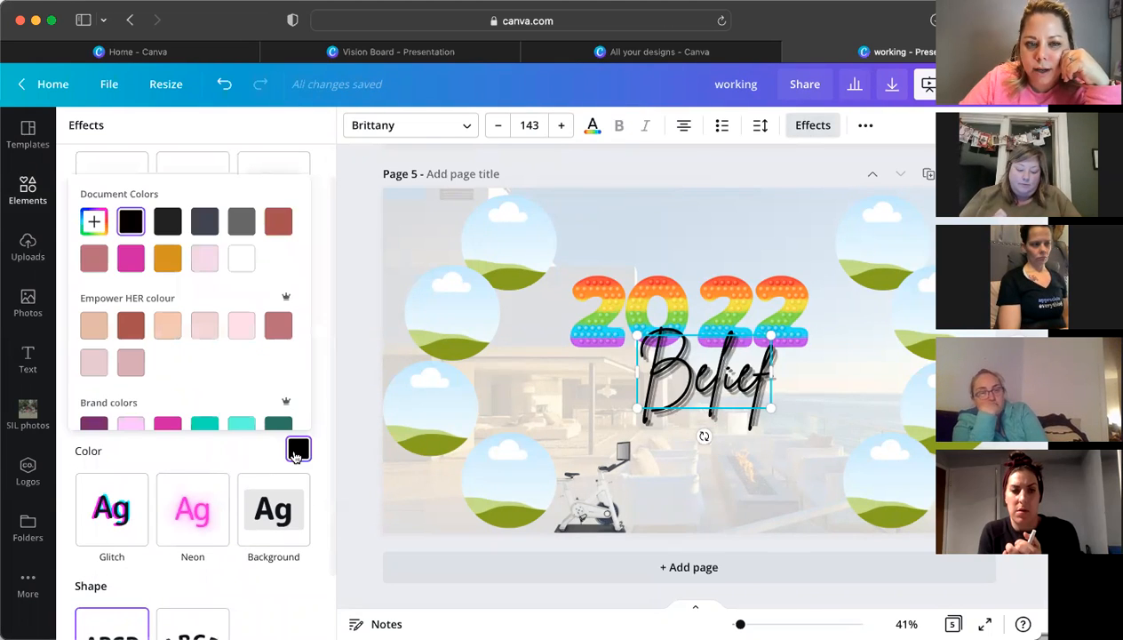
{"action": "left_click", "coordinate": [240, 260]}
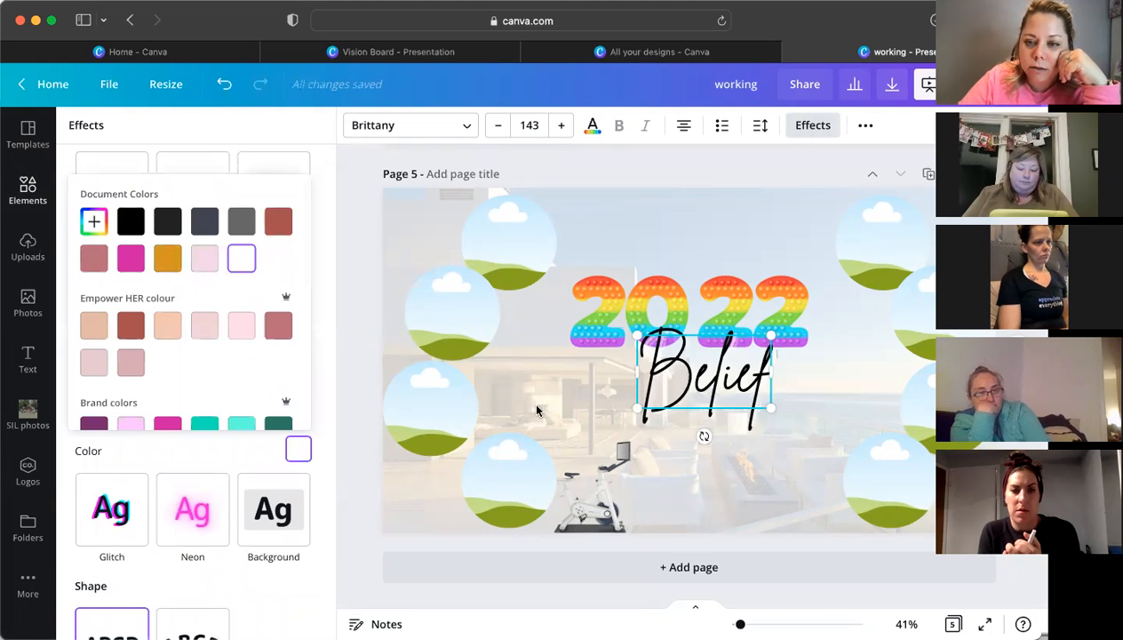
- Try the Curve text shape on the "Connection Date nights laughter" caption of the finished board, and set its shape back to None
{"action": "left_click", "coordinate": [810, 126]}
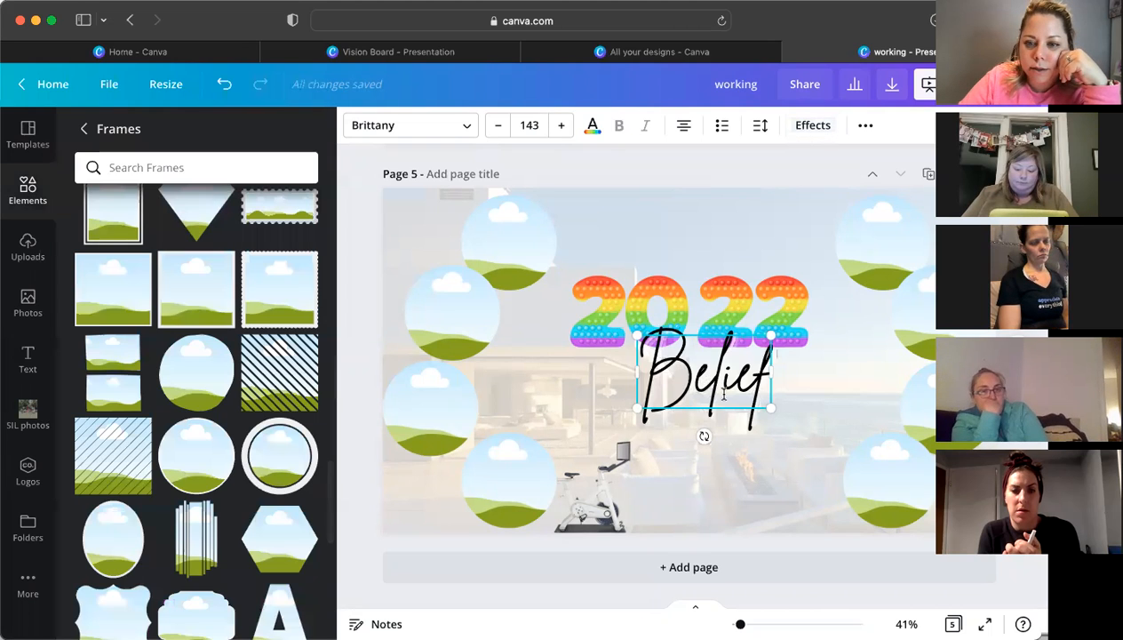
{"action": "left_click", "coordinate": [810, 126]}
{"action": "scroll", "coordinate": [217, 421], "scroll_direction": "down", "scroll_amount": 3}
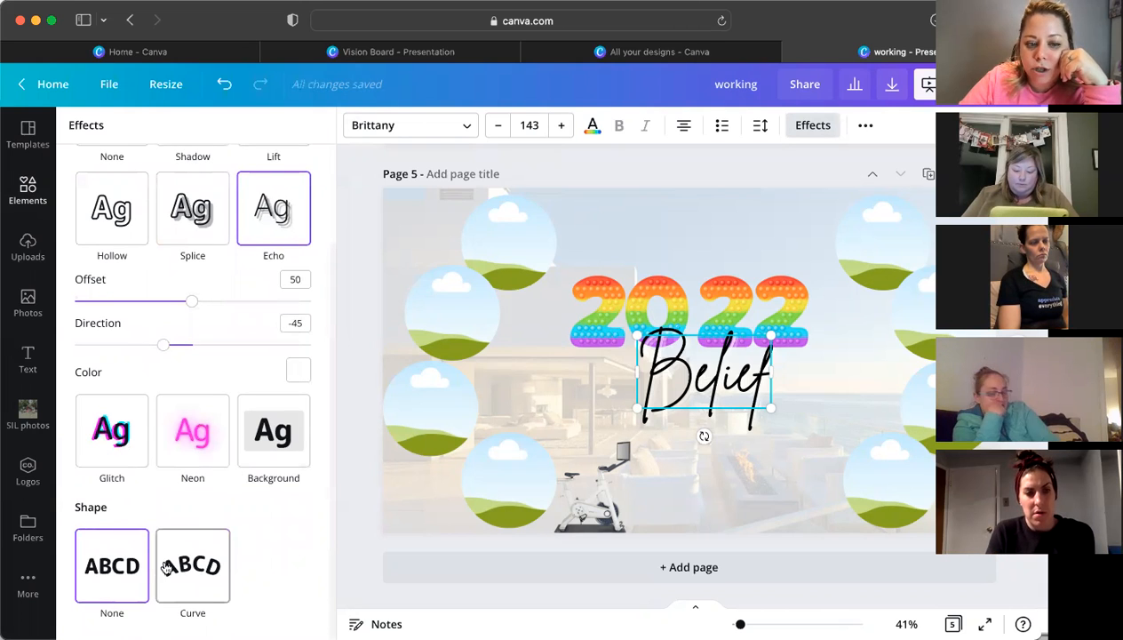
{"action": "scroll", "coordinate": [578, 407], "scroll_direction": "up", "scroll_amount": 5}
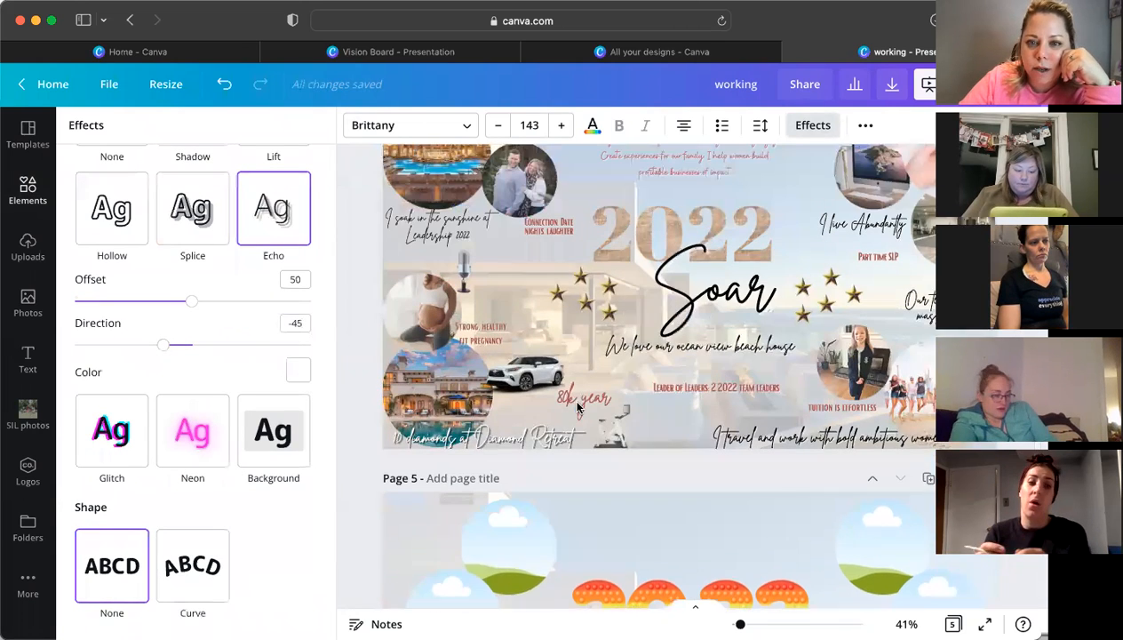
{"action": "scroll", "coordinate": [577, 407], "scroll_direction": "up", "scroll_amount": 1}
{"action": "left_click", "coordinate": [548, 272]}
{"action": "left_click", "coordinate": [193, 546]}
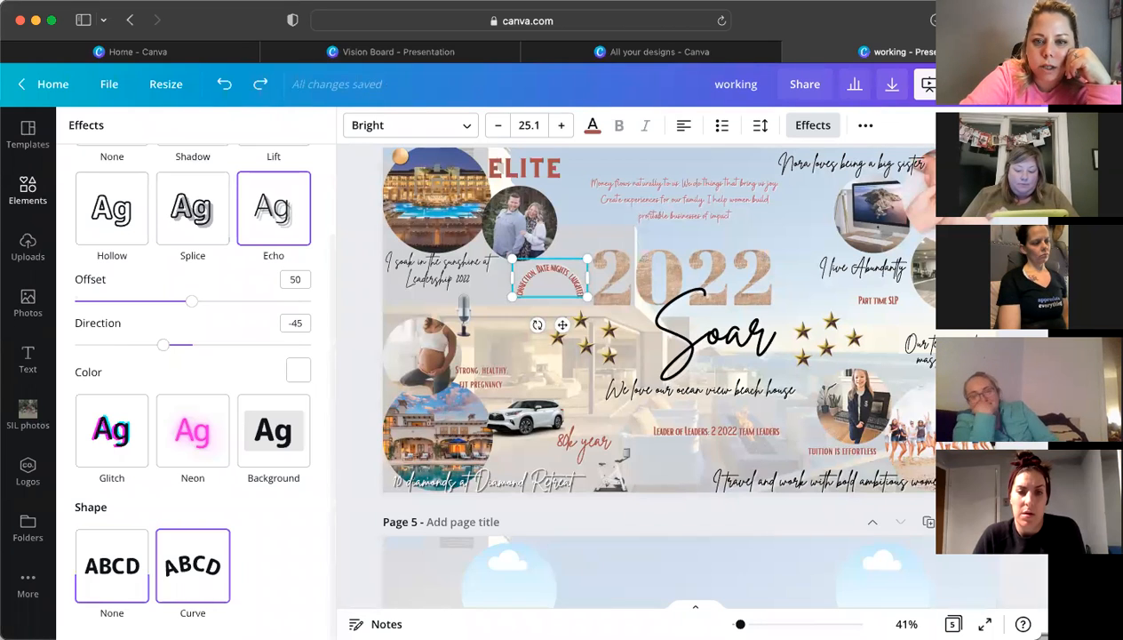
{"action": "left_click", "coordinate": [111, 566]}
{"action": "left_click", "coordinate": [532, 359]}
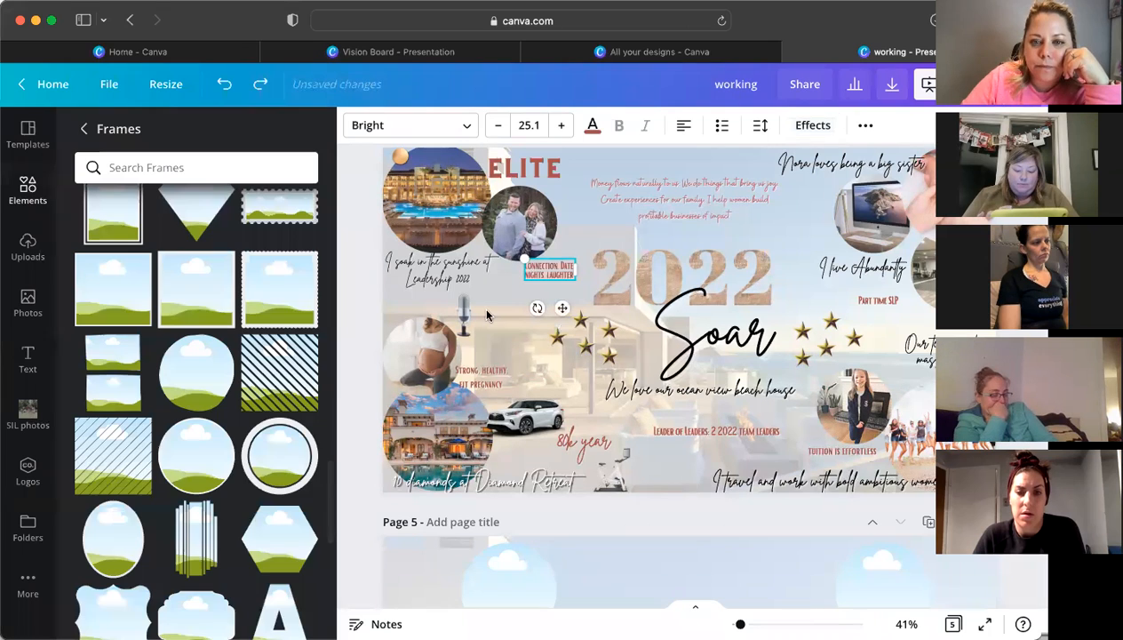
{"action": "scroll", "coordinate": [532, 359], "scroll_direction": "down", "scroll_amount": 5}
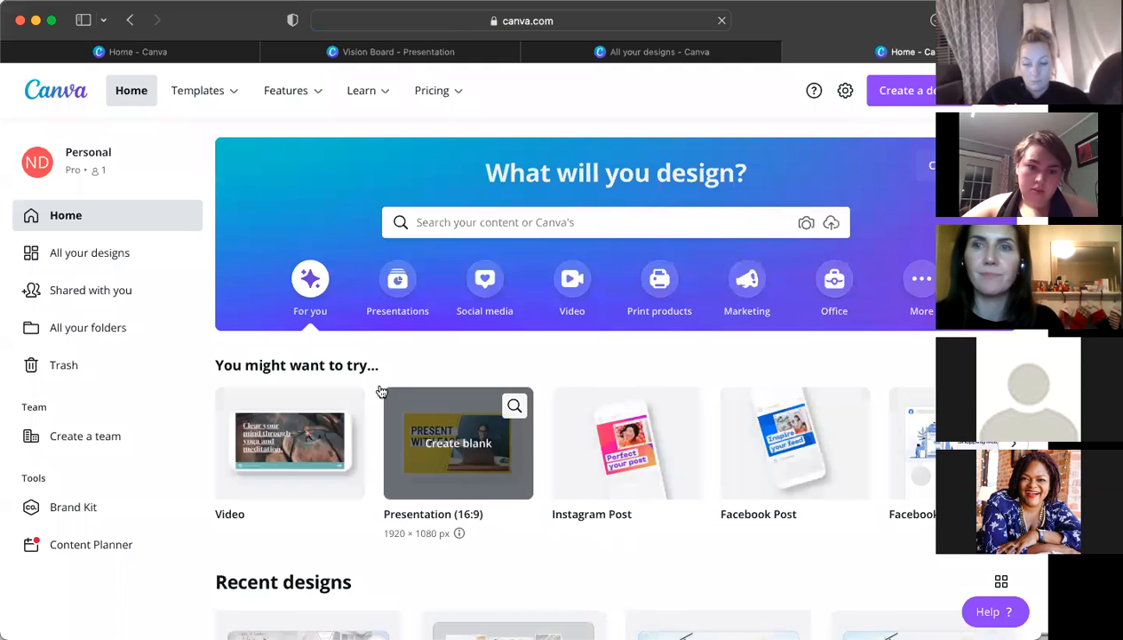
- Open the Modern Chic Mood board Vision Board Photo Collage design and delete the three photos in the collage's top row, keeping their frames
{"action": "left_click", "coordinate": [127, 255]}
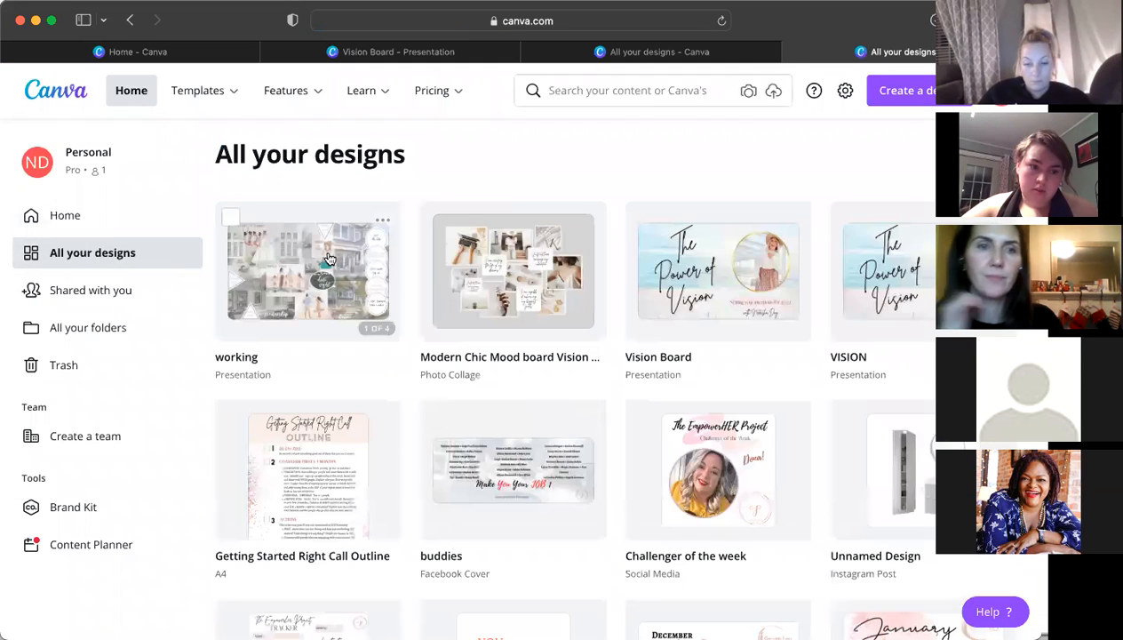
{"action": "left_click", "coordinate": [527, 290]}
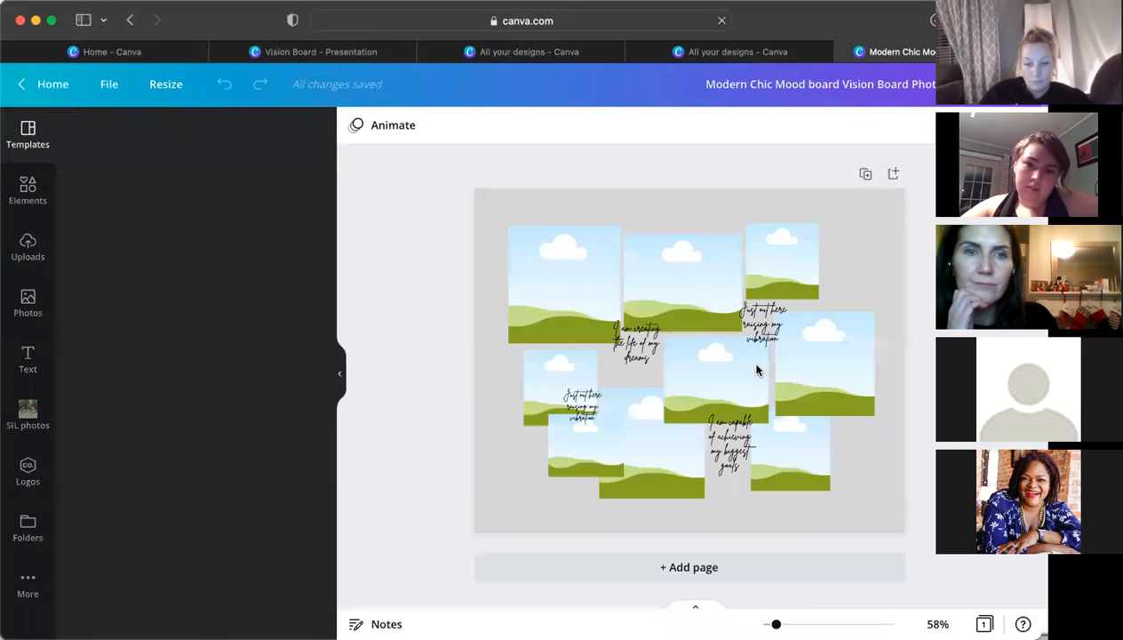
{"action": "left_click", "coordinate": [588, 280]}
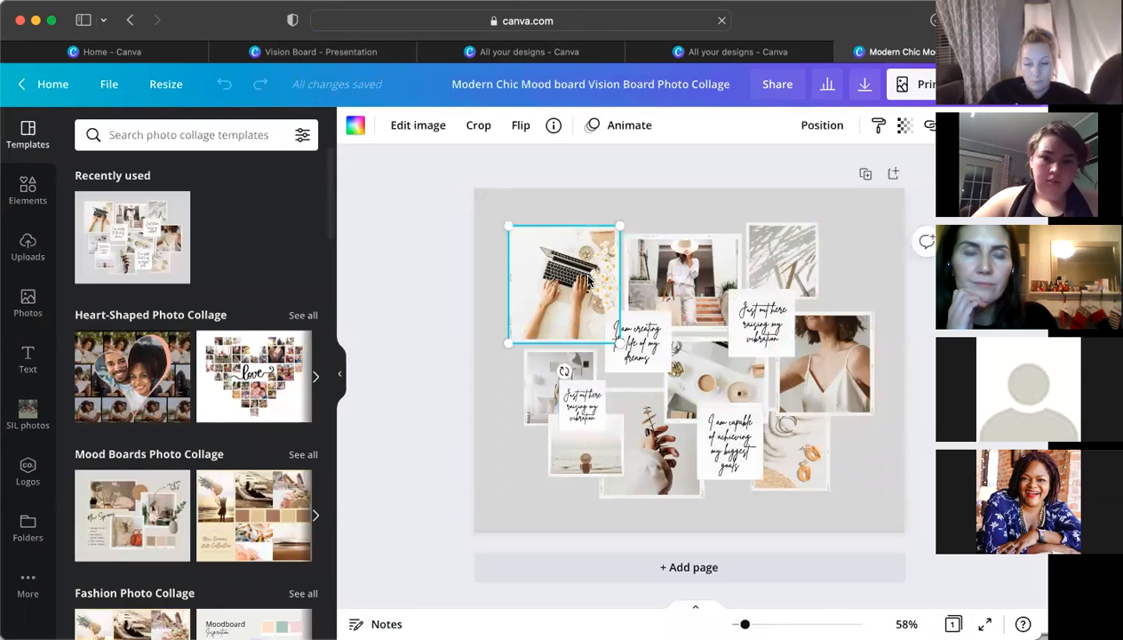
{"action": "key", "text": "Delete"}
{"action": "left_click", "coordinate": [677, 279]}
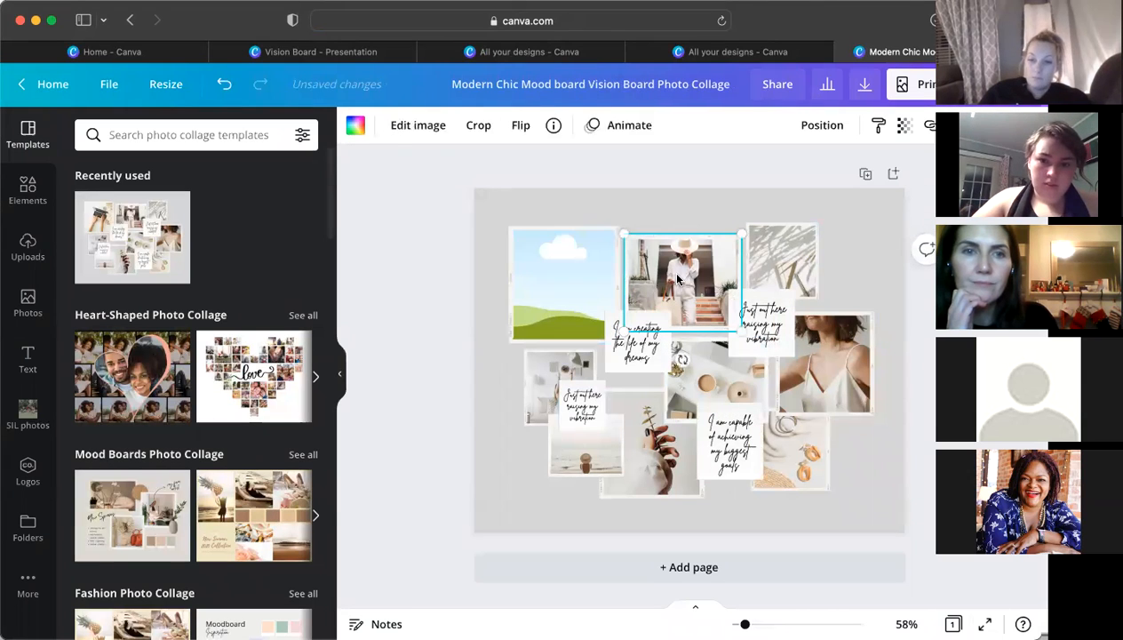
{"action": "key", "text": "Delete"}
{"action": "left_click", "coordinate": [782, 255]}
{"action": "key", "text": "Delete"}
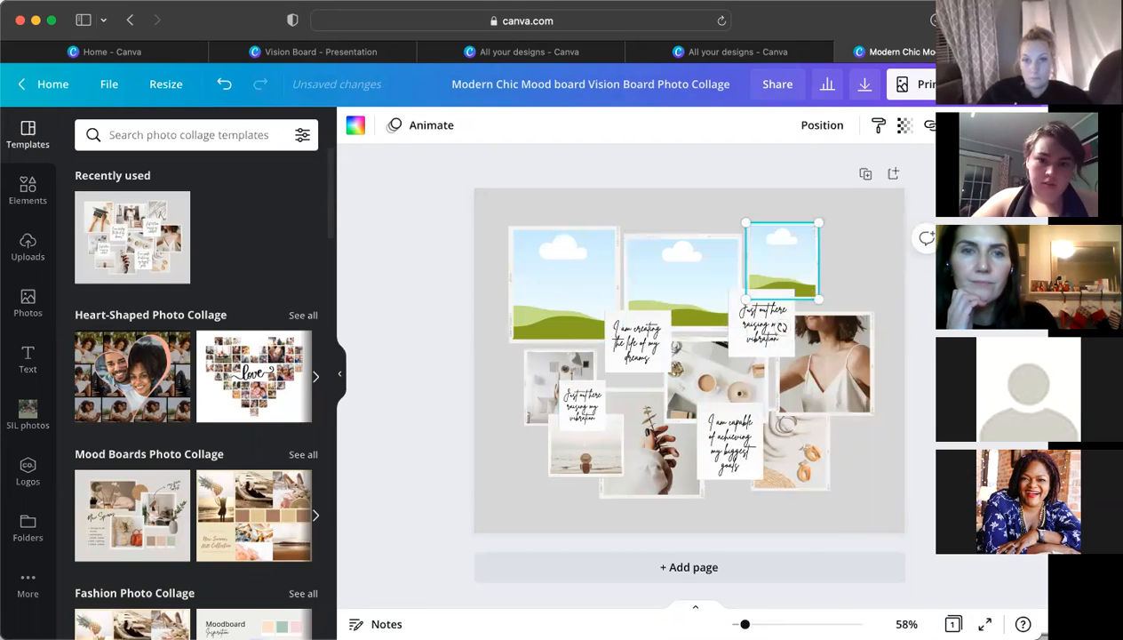
- Delete the three photos across the middle of the collage, leaving their frames empty
{"action": "left_click", "coordinate": [833, 361]}
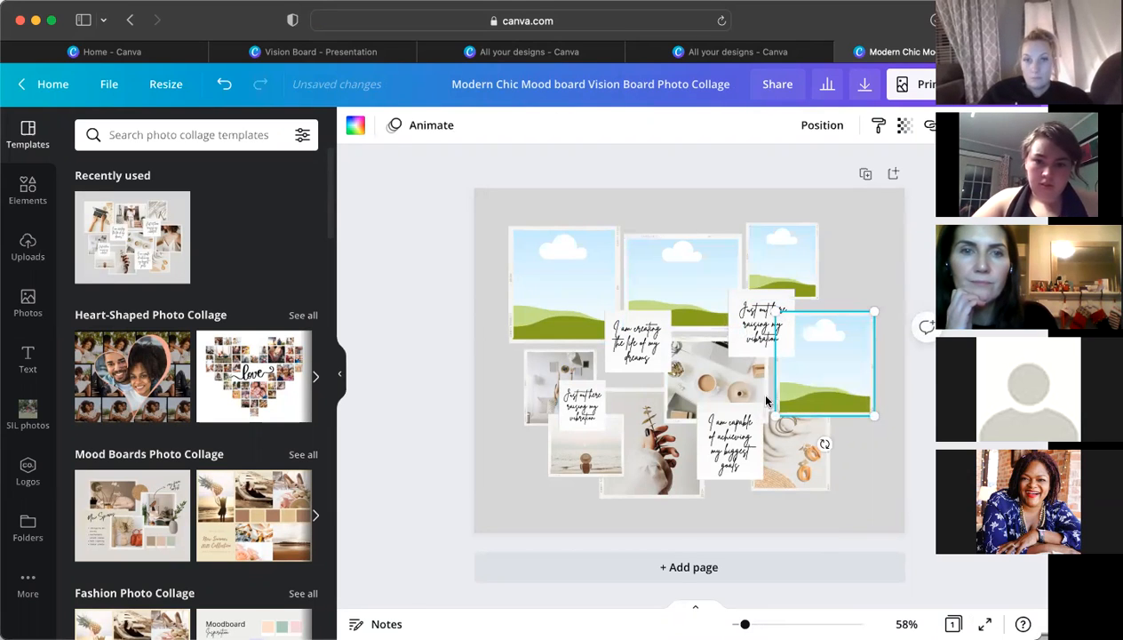
{"action": "left_click", "coordinate": [713, 377]}
{"action": "key", "text": "Delete"}
{"action": "left_click", "coordinate": [544, 377]}
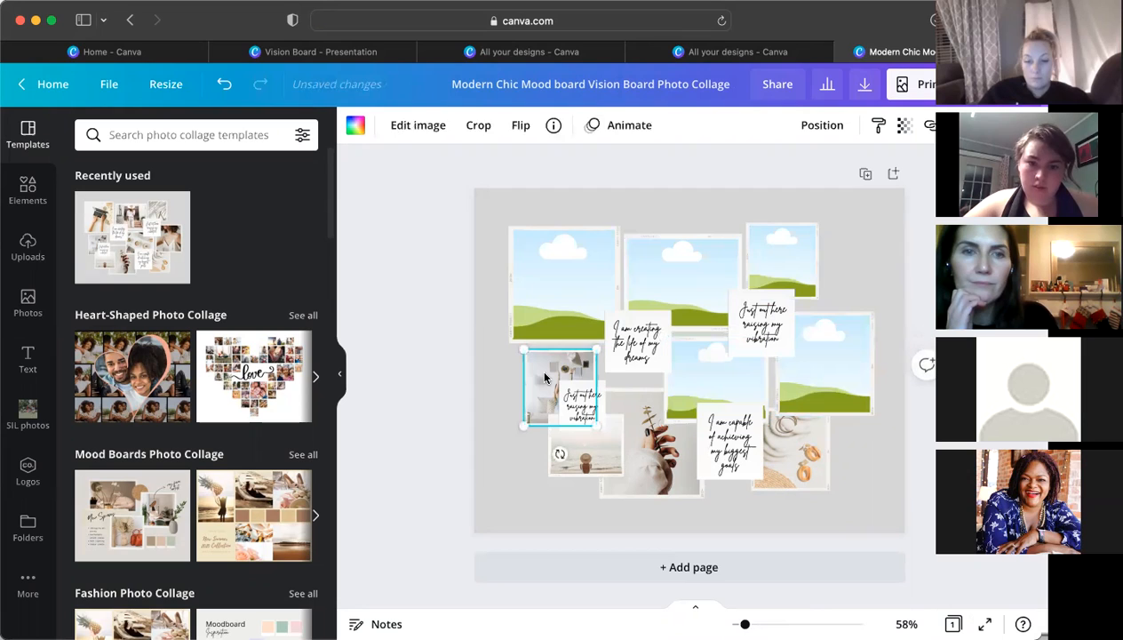
{"action": "key", "text": "Delete"}
- Delete the three remaining photos along the bottom of the collage, including the beach and jewelry photos, keeping their frames
{"action": "left_click", "coordinate": [638, 419]}
{"action": "key", "text": "Delete"}
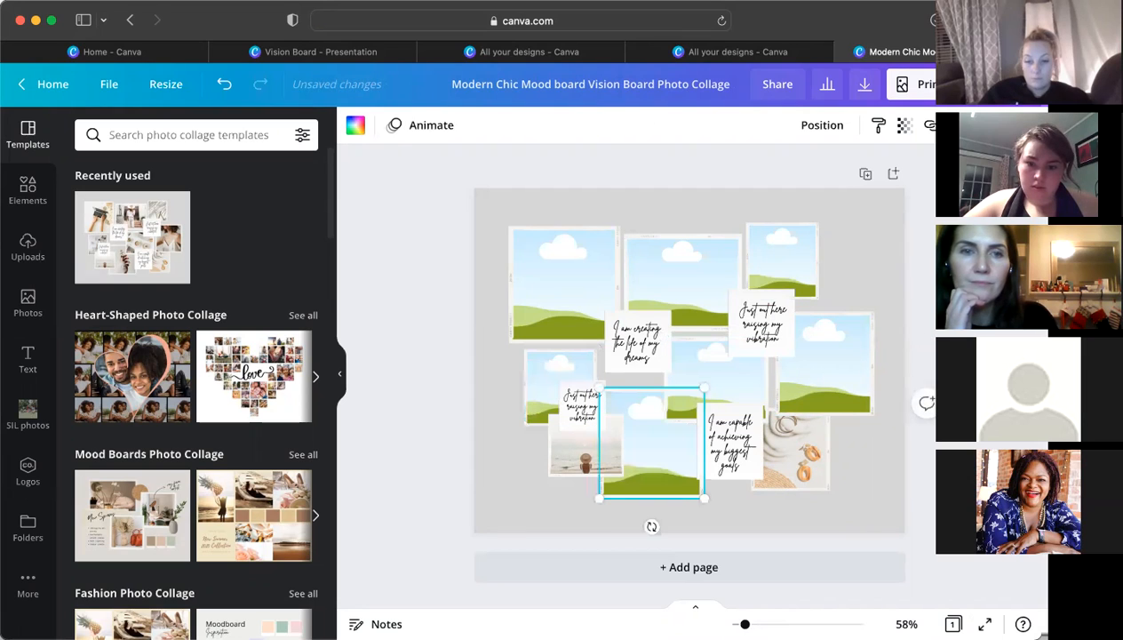
{"action": "left_click", "coordinate": [570, 442]}
{"action": "key", "text": "Delete"}
{"action": "left_click", "coordinate": [800, 441]}
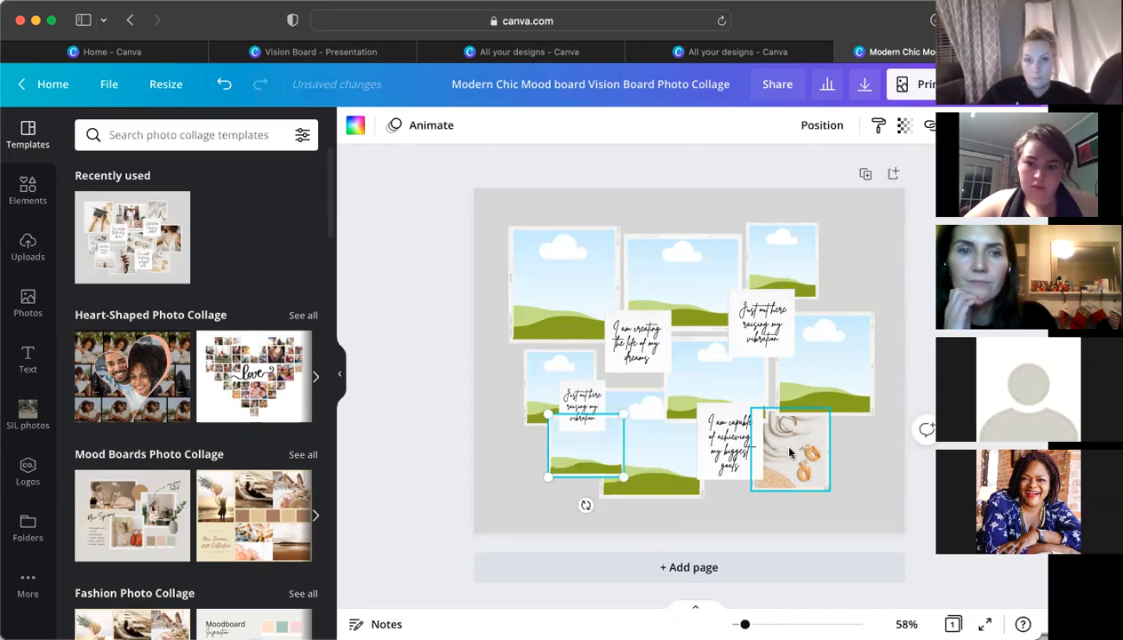
{"action": "key", "text": "Delete"}
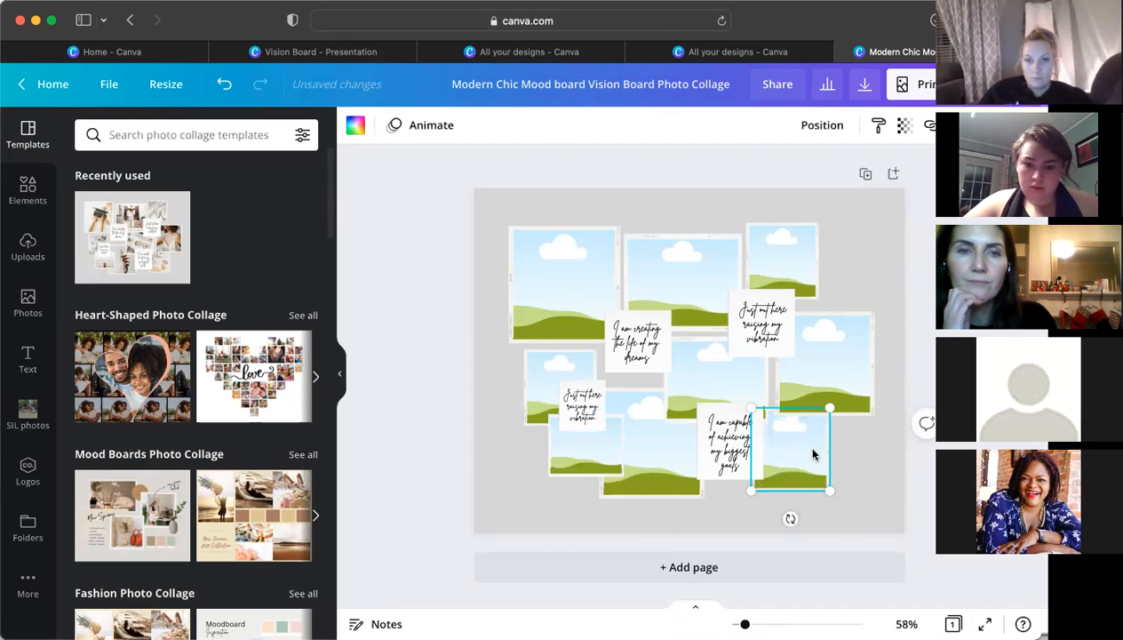
{"action": "left_click", "coordinate": [580, 240]}
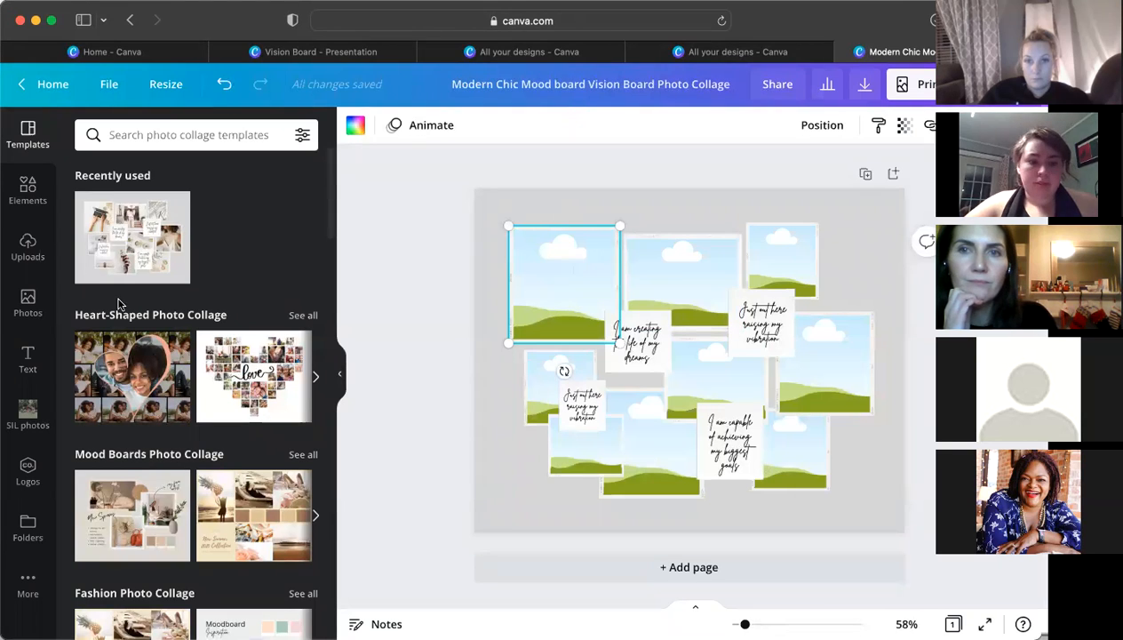
{"action": "scroll", "coordinate": [234, 496], "scroll_direction": "down", "scroll_amount": 10}
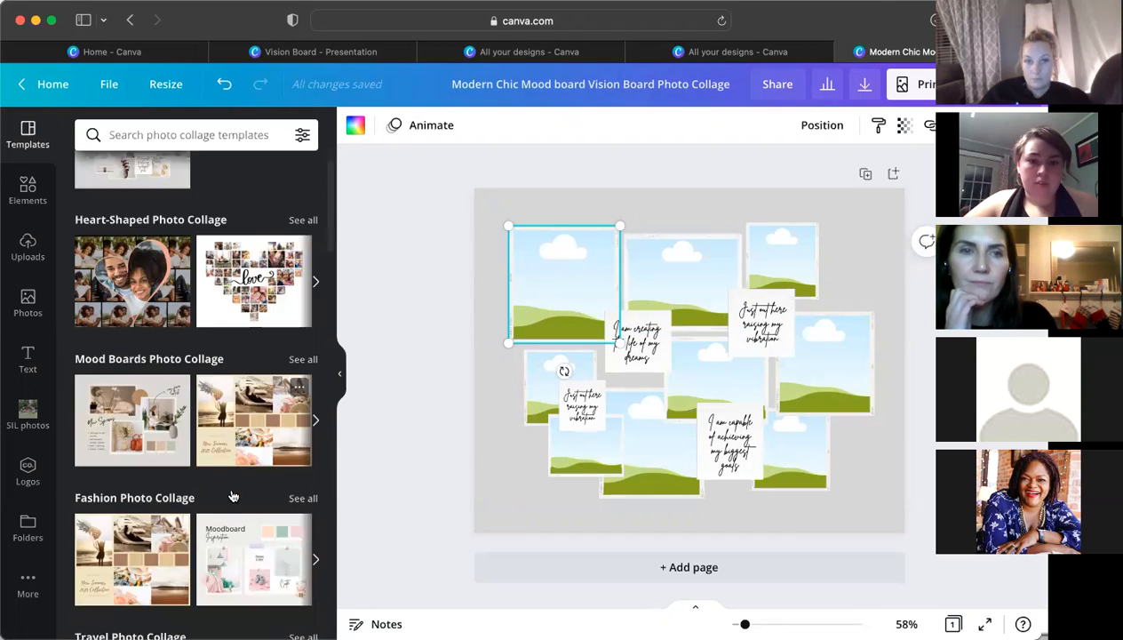
{"action": "scroll", "coordinate": [234, 496], "scroll_direction": "down", "scroll_amount": 1}
{"action": "scroll", "coordinate": [195, 400], "scroll_direction": "up", "scroll_amount": 10}
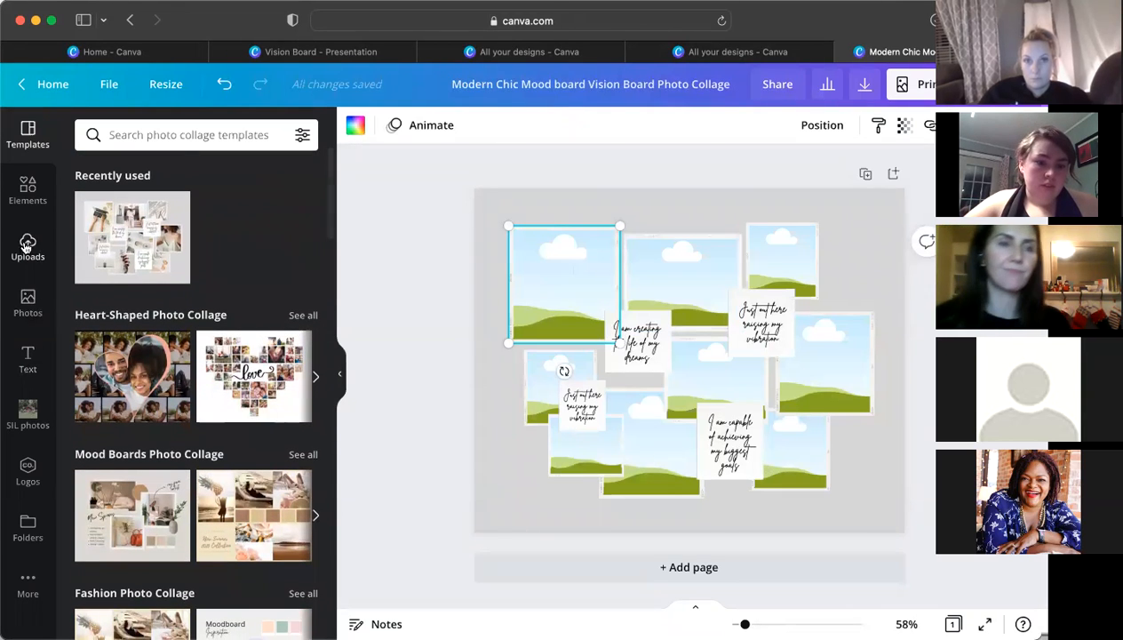
- Add a scalloped circular frame to the collage, shrink it, and place it in the page's lower-left corner
{"action": "left_click", "coordinate": [28, 191]}
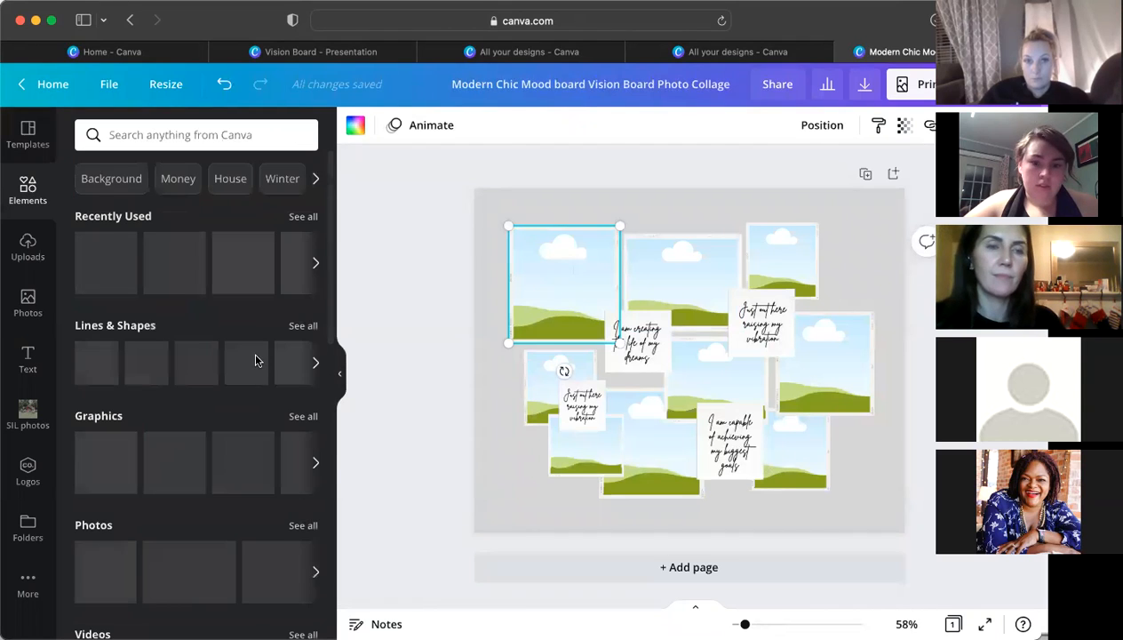
{"action": "scroll", "coordinate": [198, 320], "scroll_direction": "down", "scroll_amount": 15}
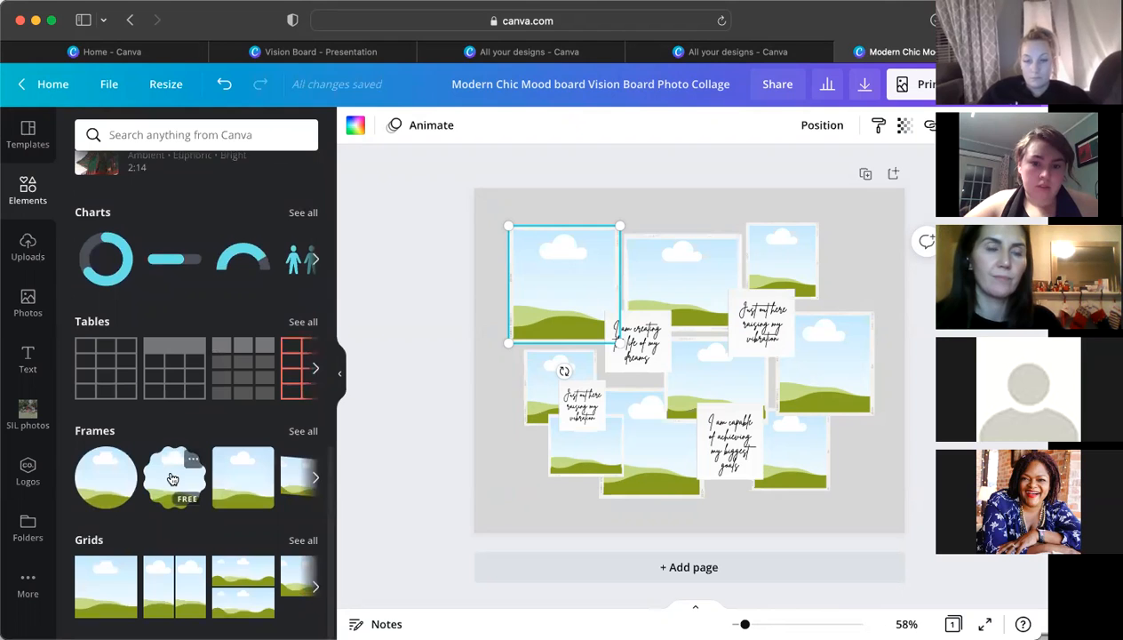
{"action": "left_click", "coordinate": [172, 476]}
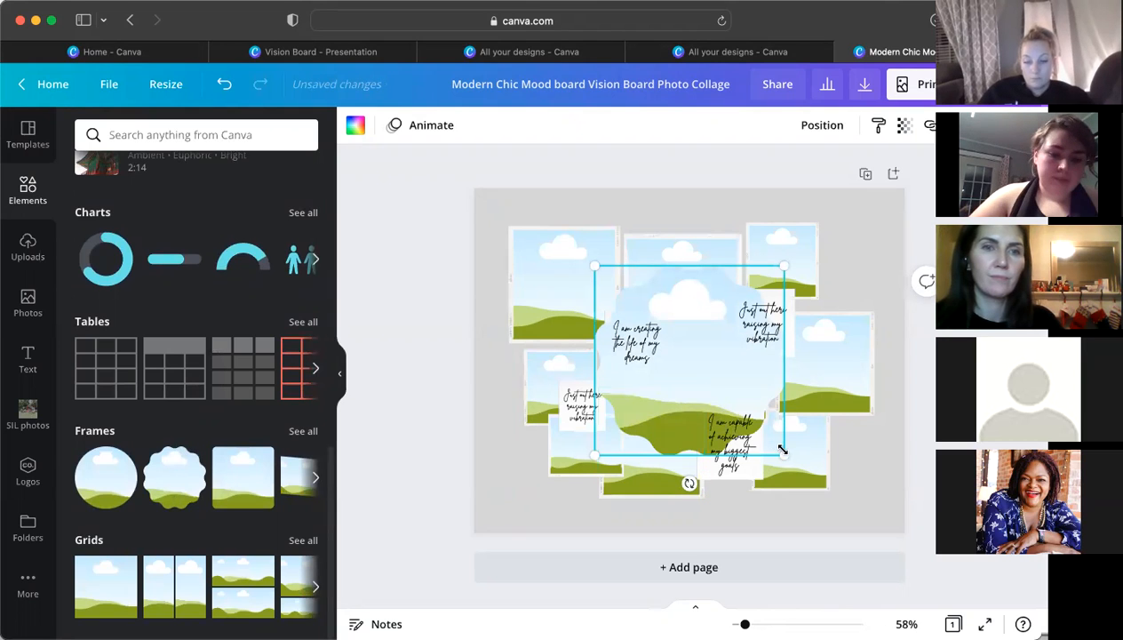
{"action": "left_click_drag", "start_coordinate": [734, 421], "coordinate": [524, 500]}
{"action": "left_click", "coordinate": [510, 446]}
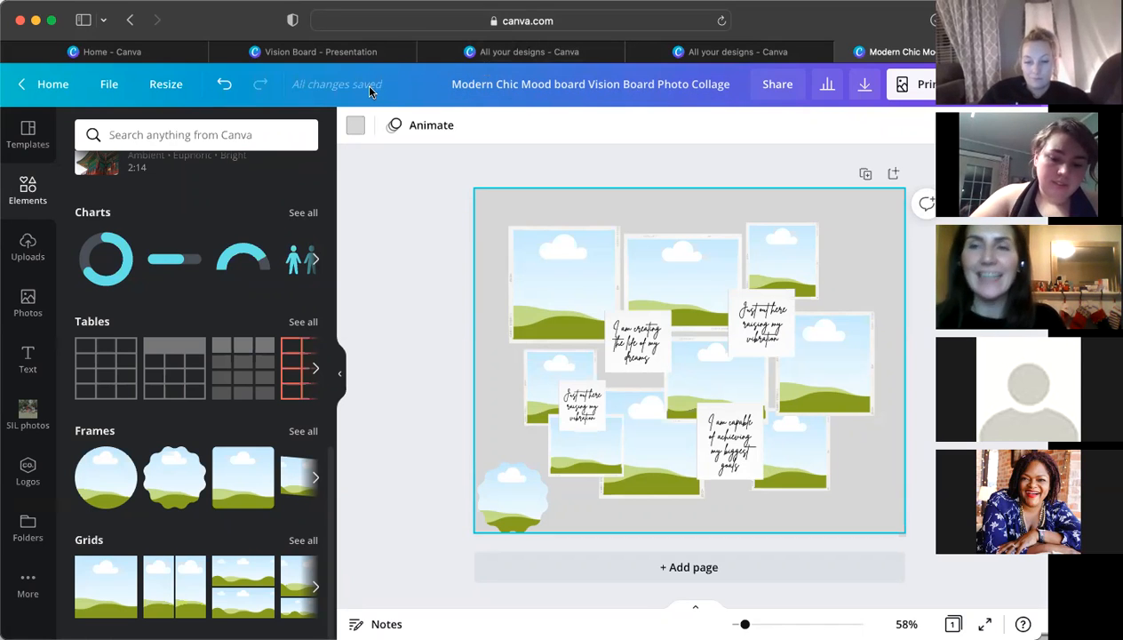
{"action": "left_click", "coordinate": [400, 223]}
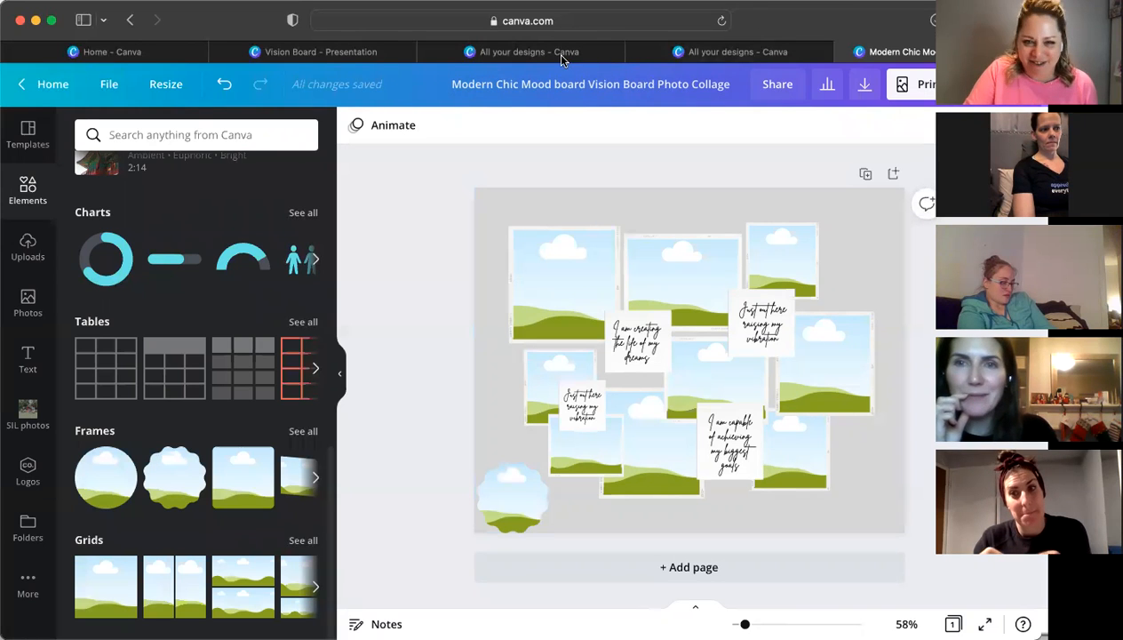
- Open the "working" presentation from the list of all designs and delete the faded beach house background photo on page 5
{"action": "left_click", "coordinate": [317, 54]}
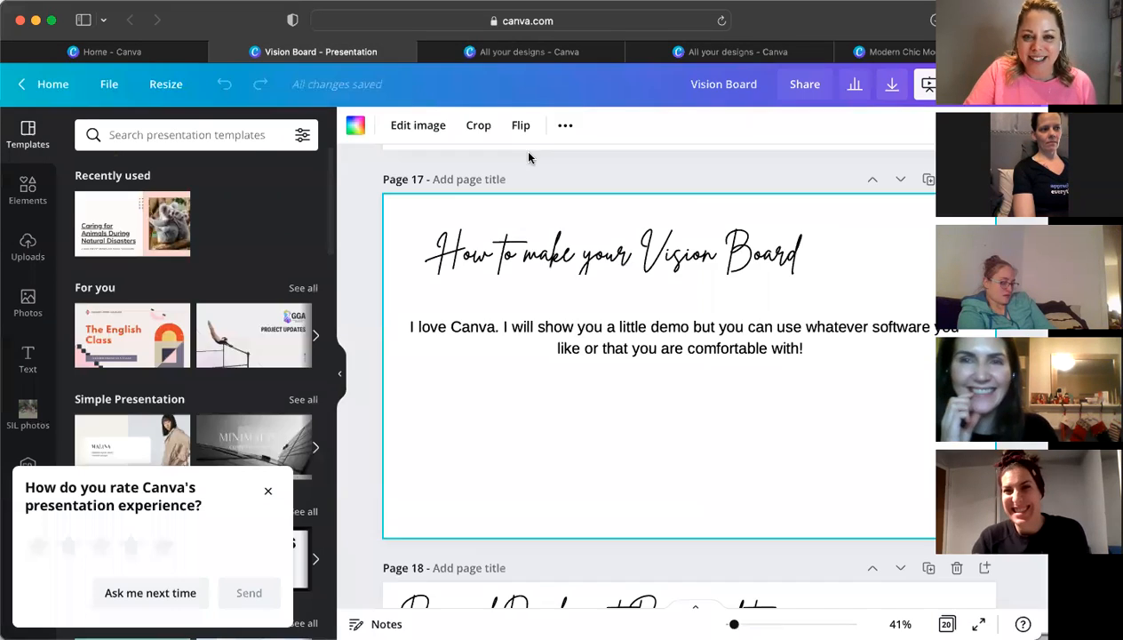
{"action": "left_click", "coordinate": [708, 55]}
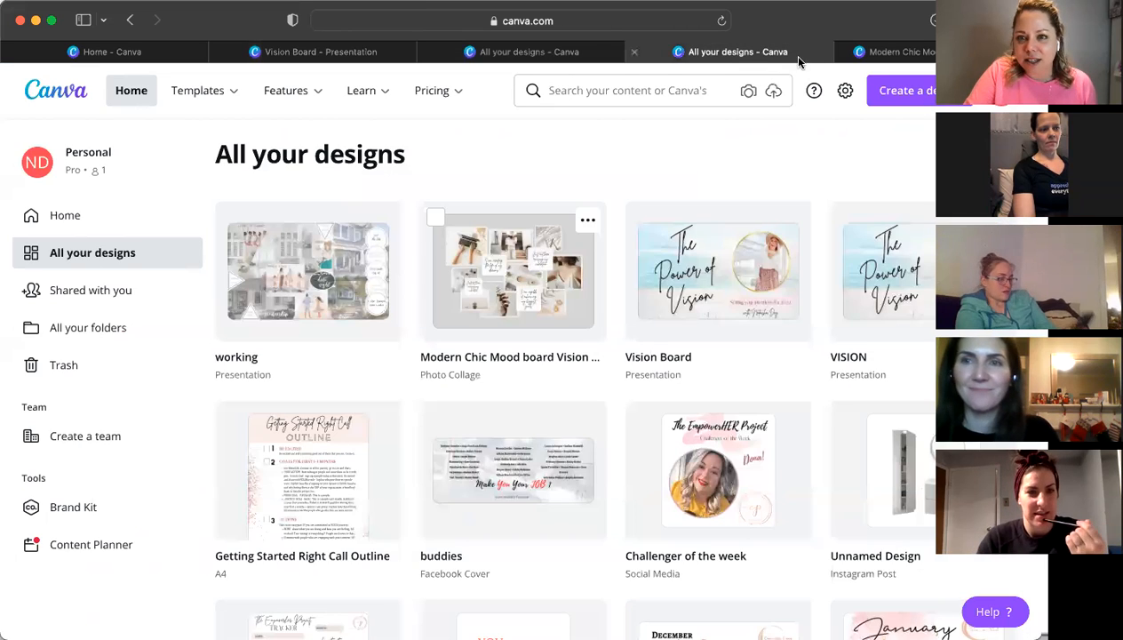
{"action": "left_click", "coordinate": [369, 281]}
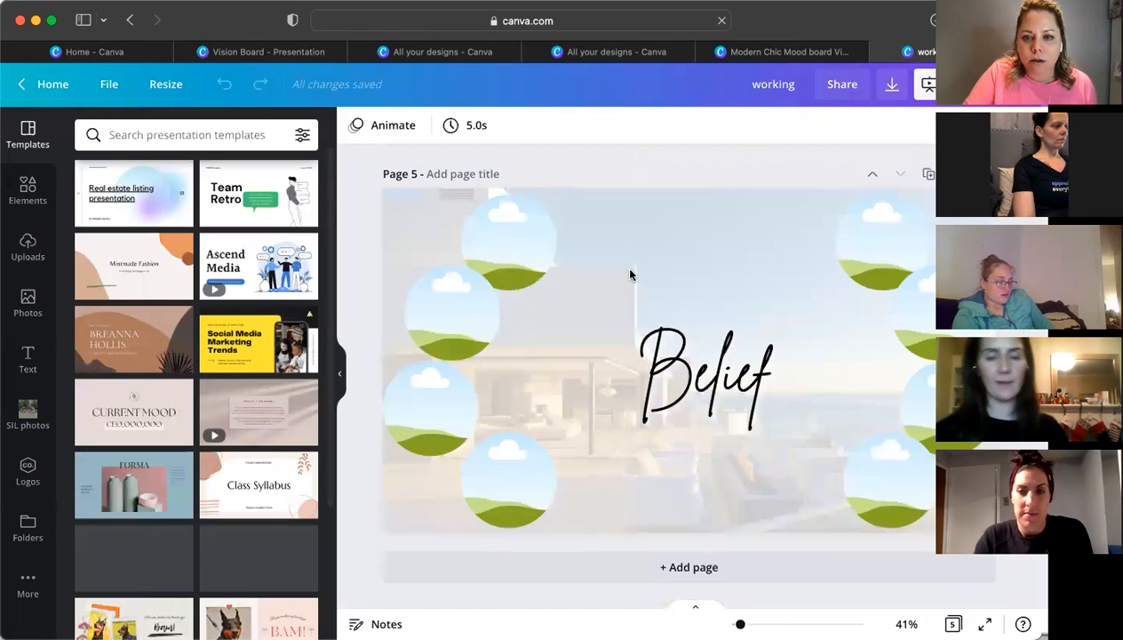
{"action": "left_click", "coordinate": [637, 251]}
{"action": "key", "text": "Delete"}
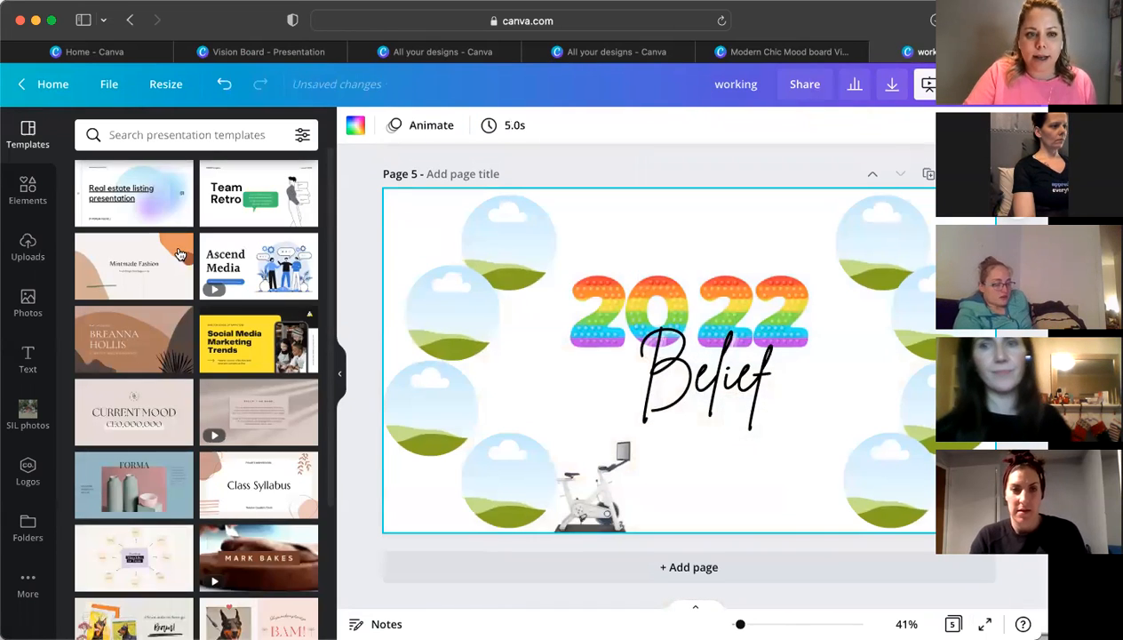
- Add the uploaded photo of the oceanfront house with the fire pit terrace as the full background of page 5
{"action": "left_click", "coordinate": [27, 247]}
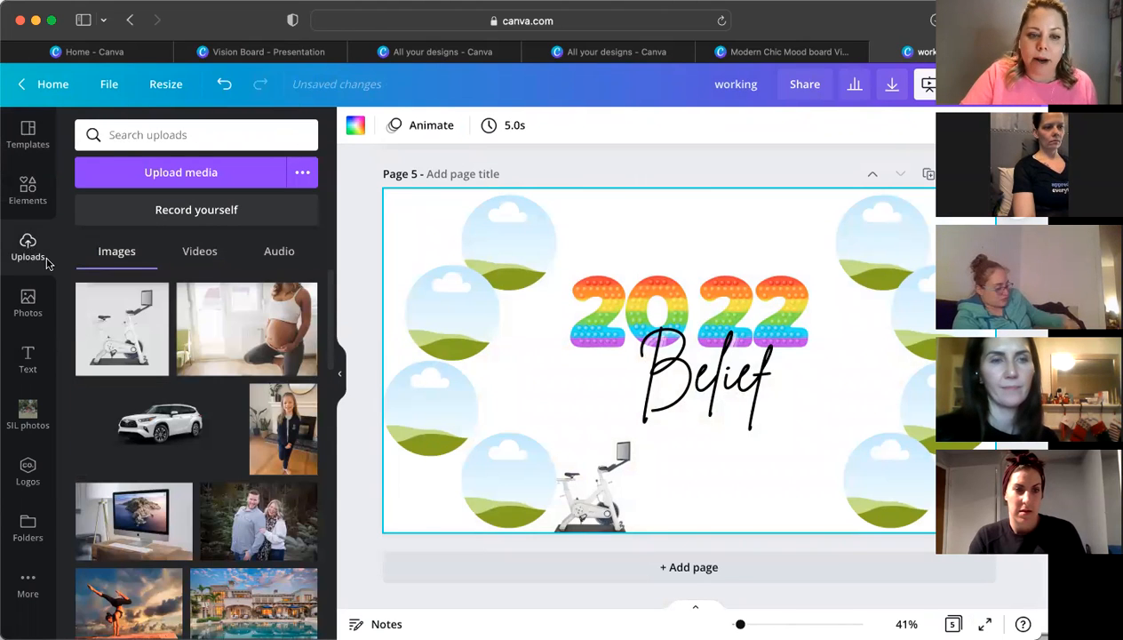
{"action": "scroll", "coordinate": [222, 391], "scroll_direction": "down", "scroll_amount": 5}
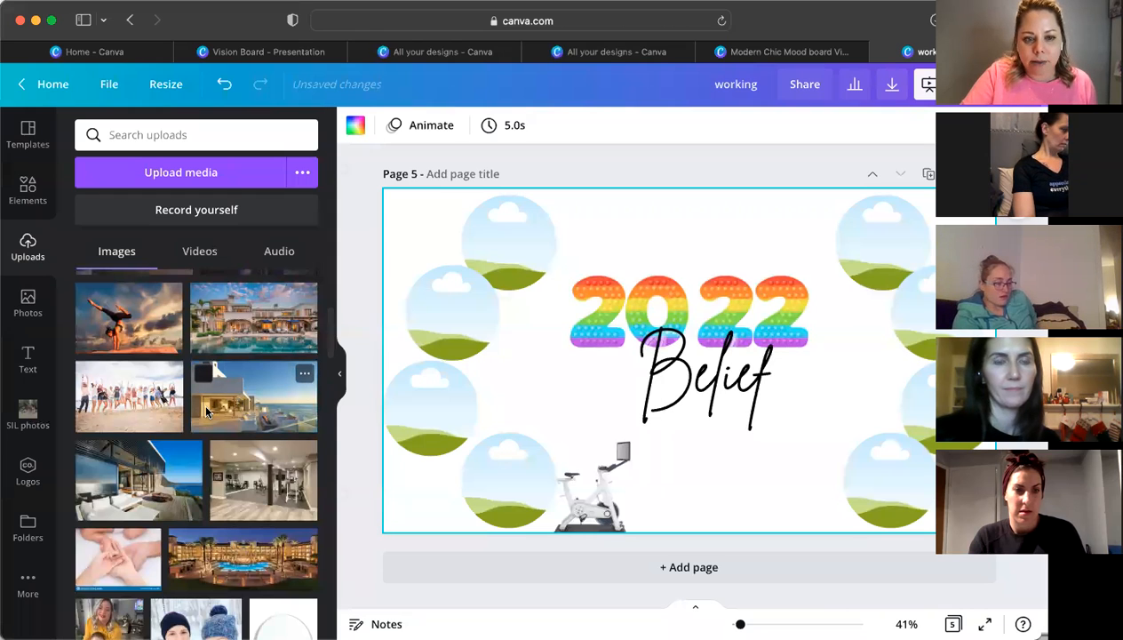
{"action": "left_click_drag", "start_coordinate": [281, 392], "coordinate": [385, 347]}
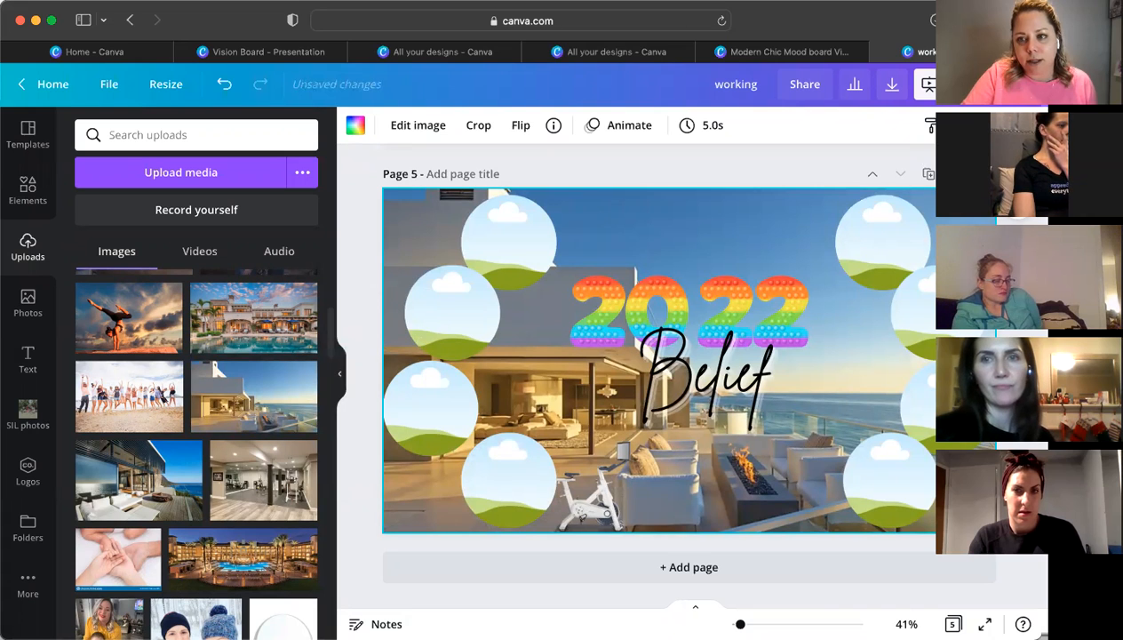
- Fade the house background photo by lowering its transparency setting to about 30, keeping the background selected
{"action": "left_click", "coordinate": [929, 125]}
{"action": "left_click_drag", "start_coordinate": [893, 177], "coordinate": [840, 181]}
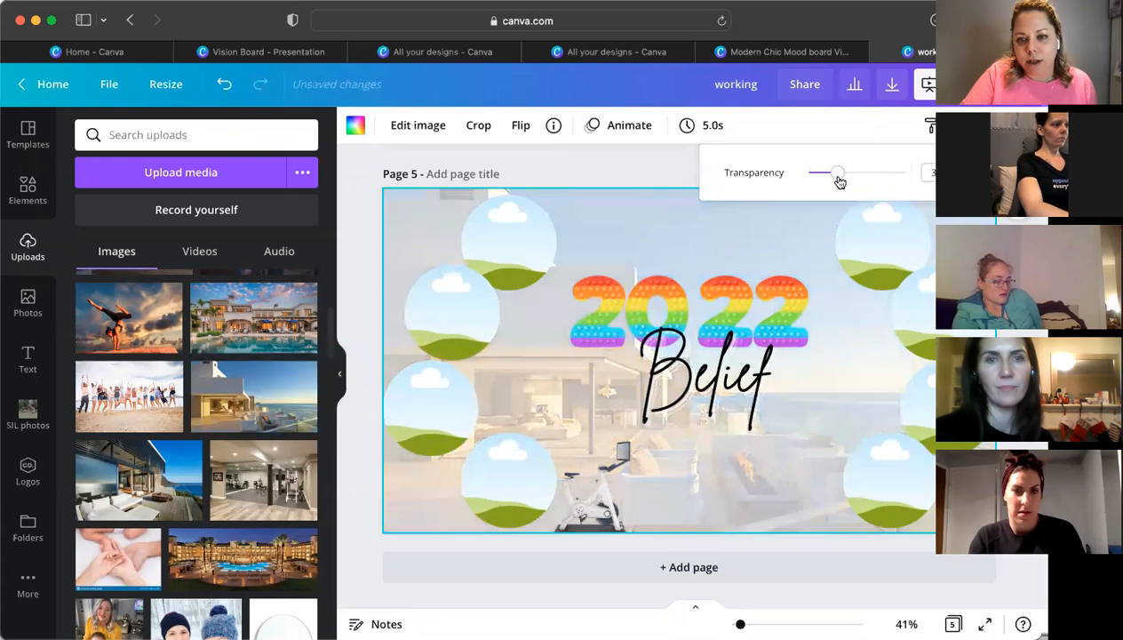
{"action": "left_click", "coordinate": [815, 388]}
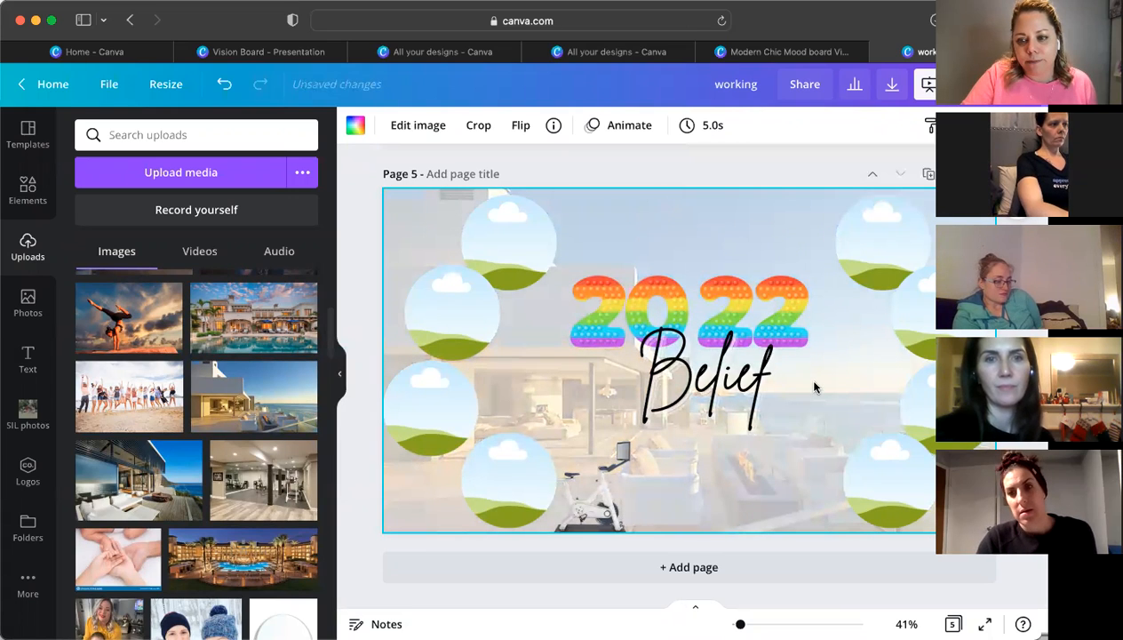
{"action": "left_click", "coordinate": [615, 302]}
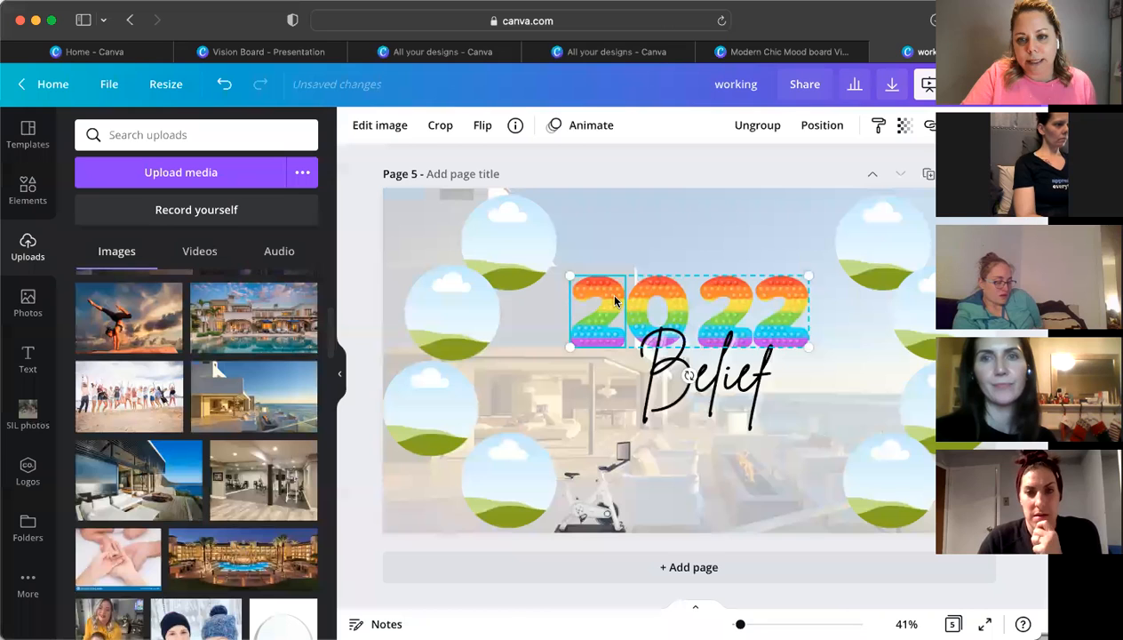
{"action": "left_click", "coordinate": [637, 248]}
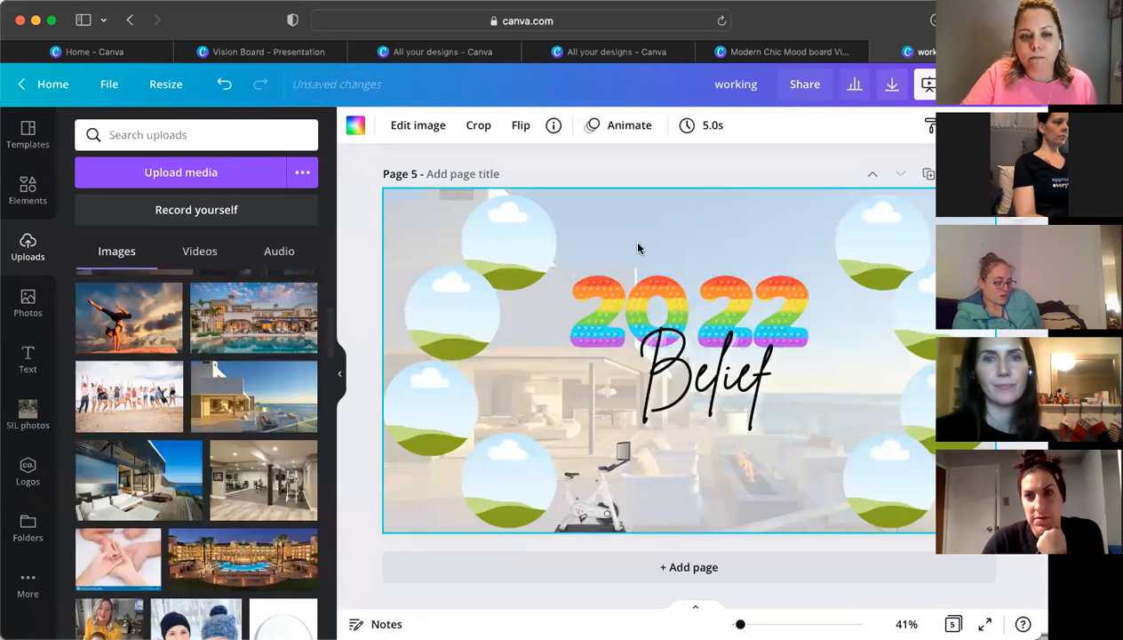